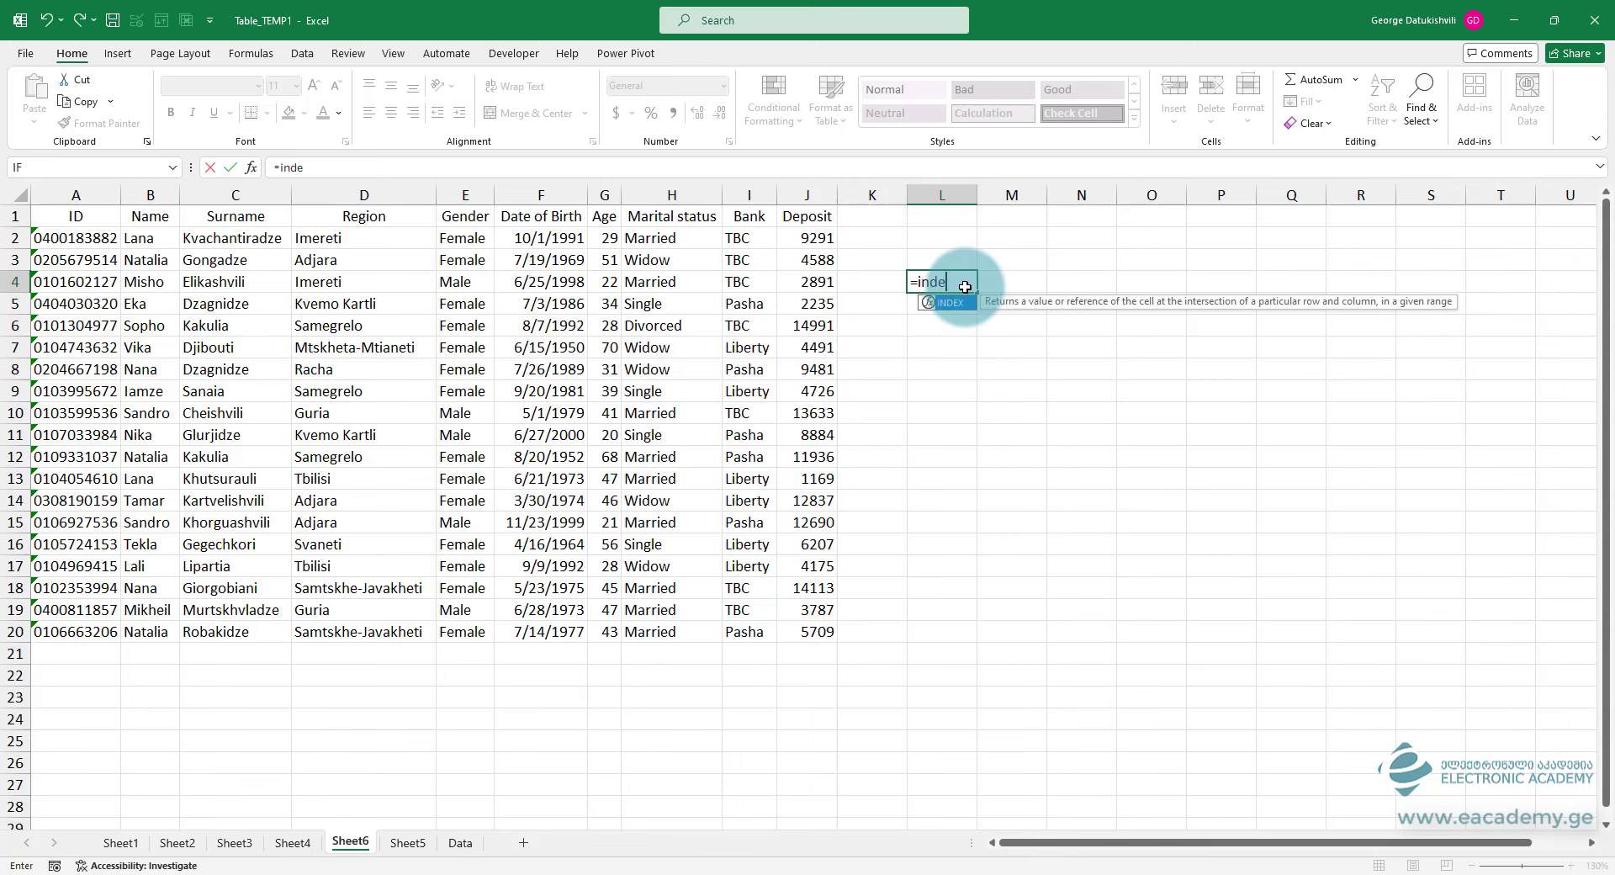
- Enter an INDEX formula in L4 that returns row 5, column 7 of the range A1:J20
key("Tab")
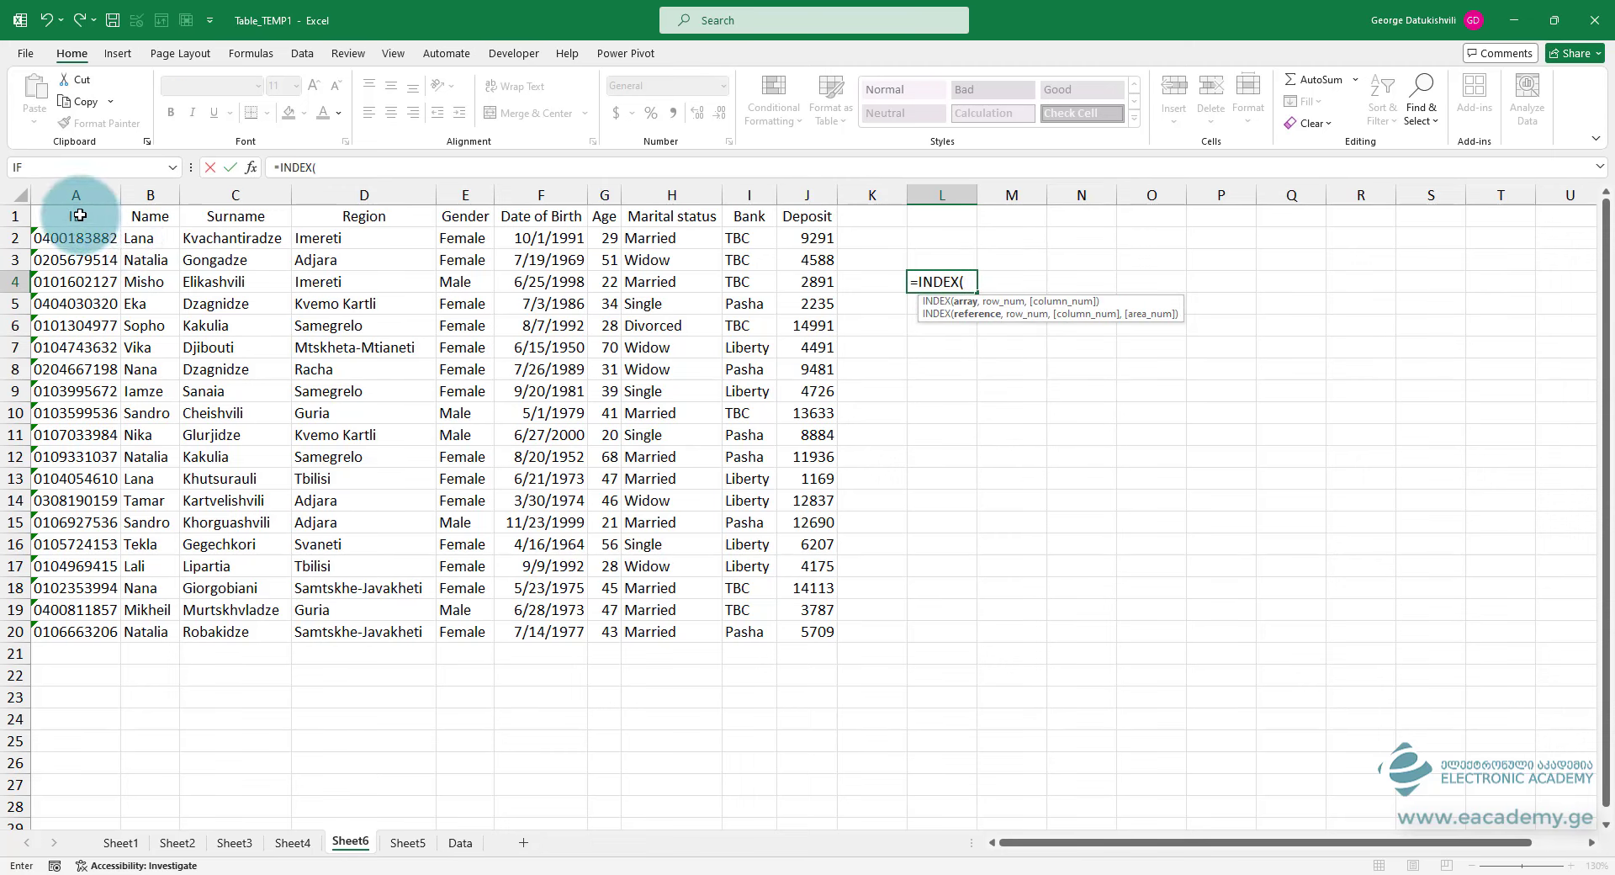
left_click_drag(76, 212, 809, 634)
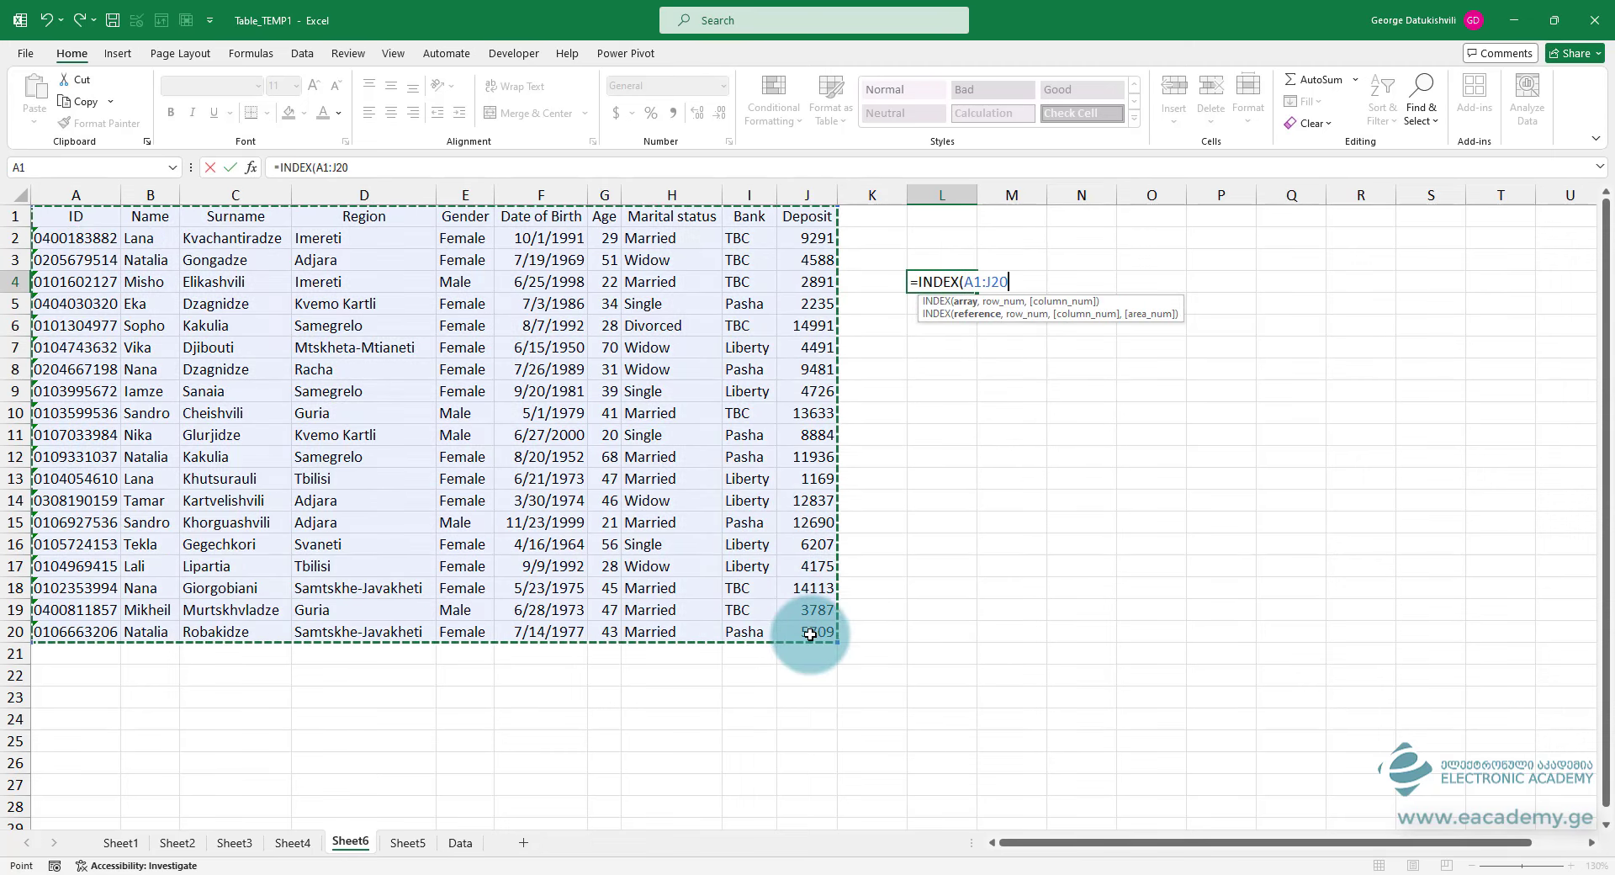
type(",5")
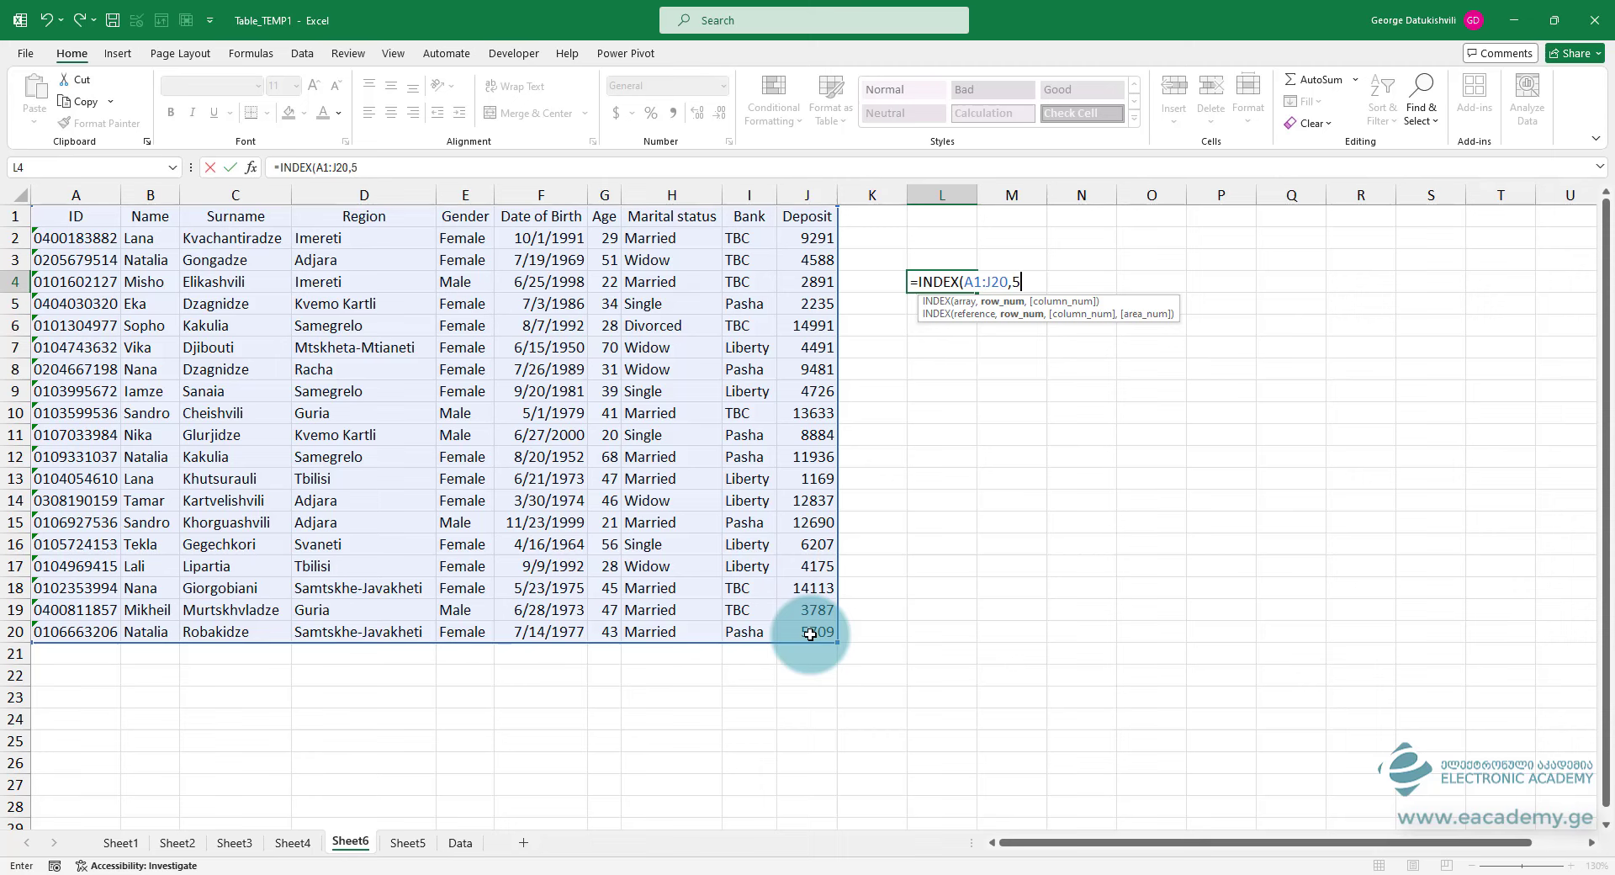
type(",7")
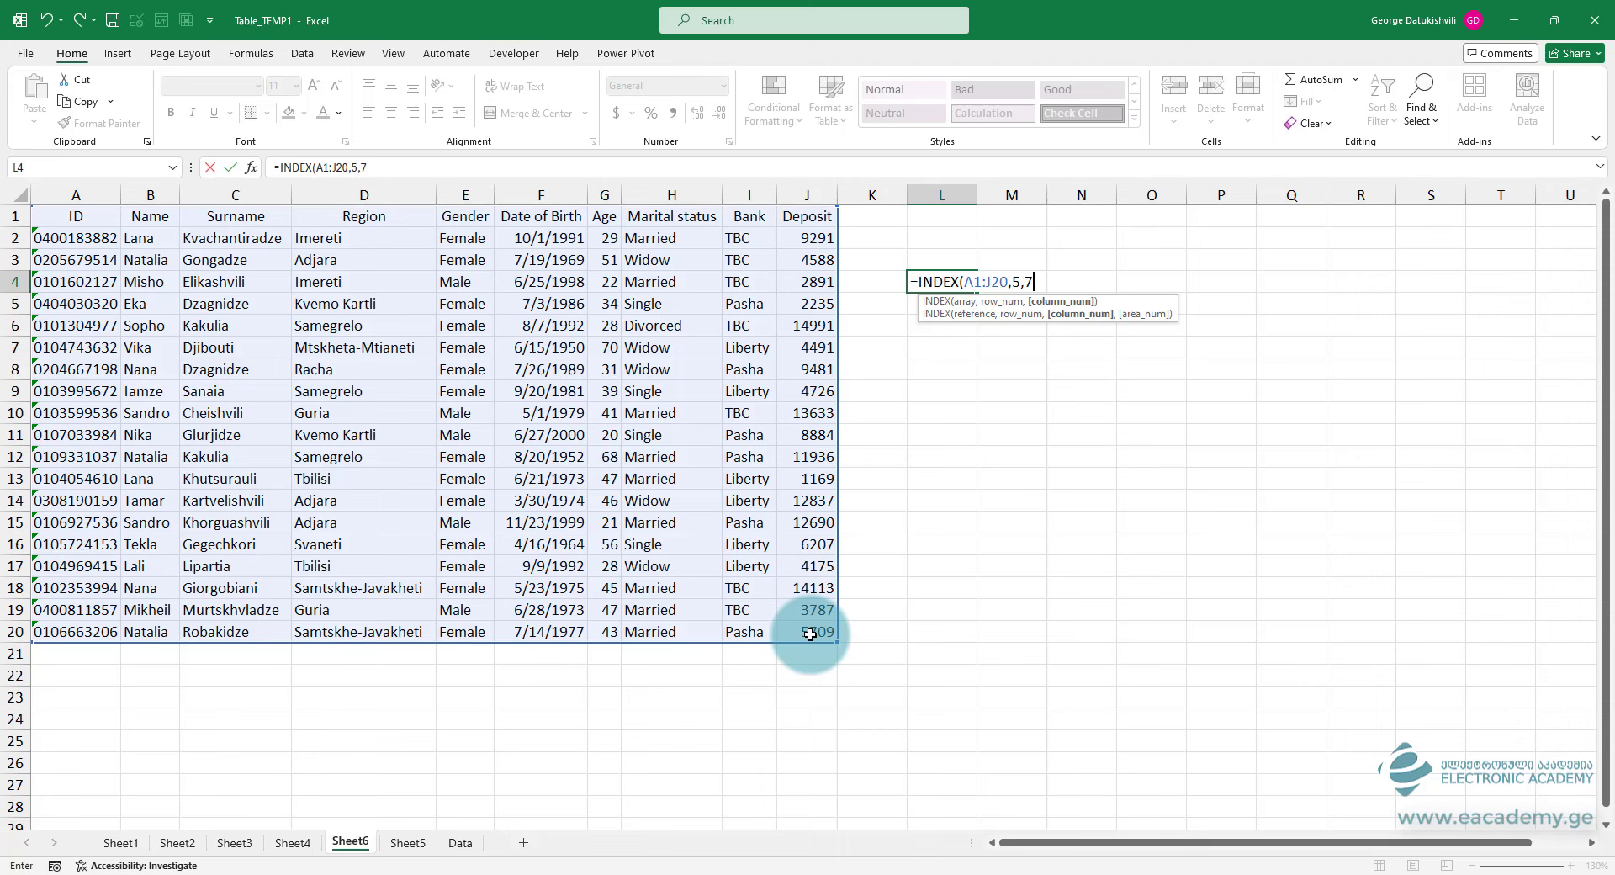
key("Return")
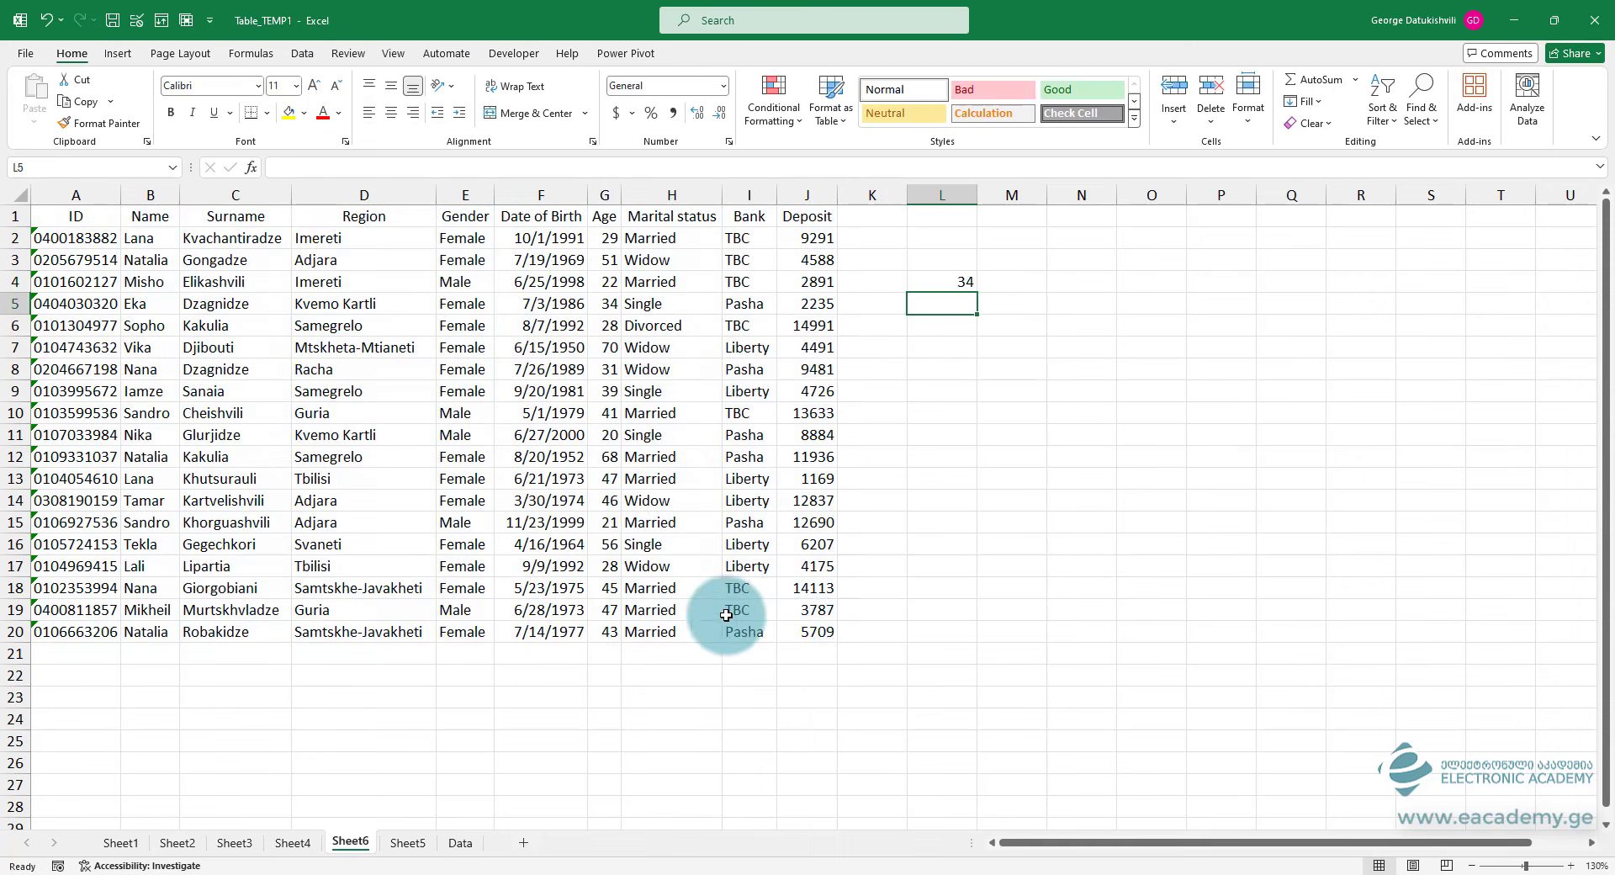
- Set the column number of the INDEX formula in L4 to 0, keeping row 5
double_click(945, 285)
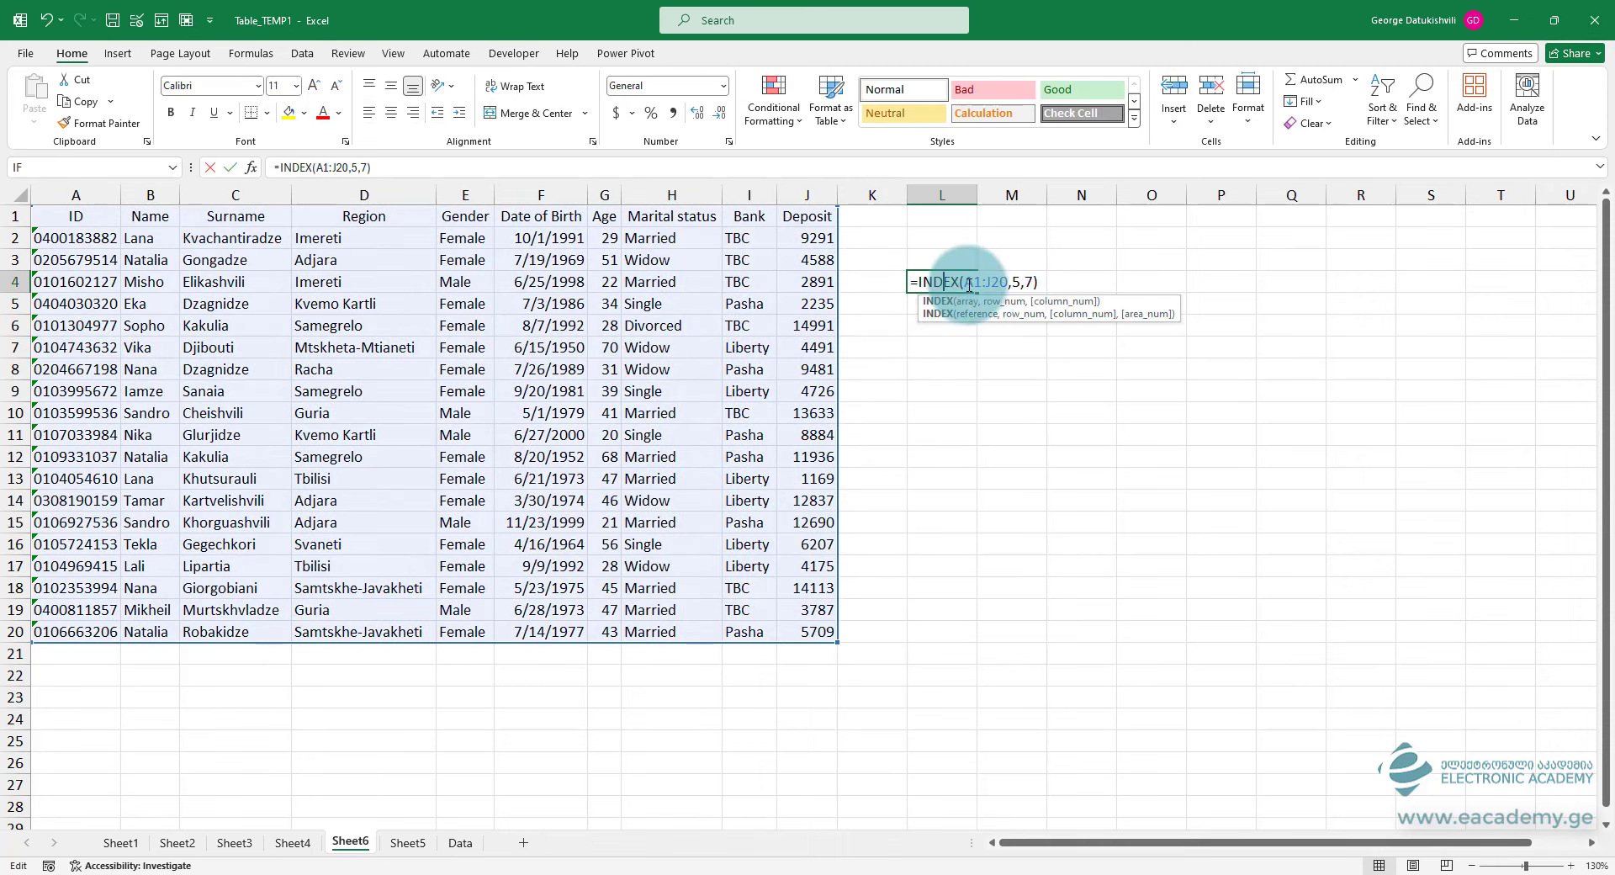
left_click(1014, 282)
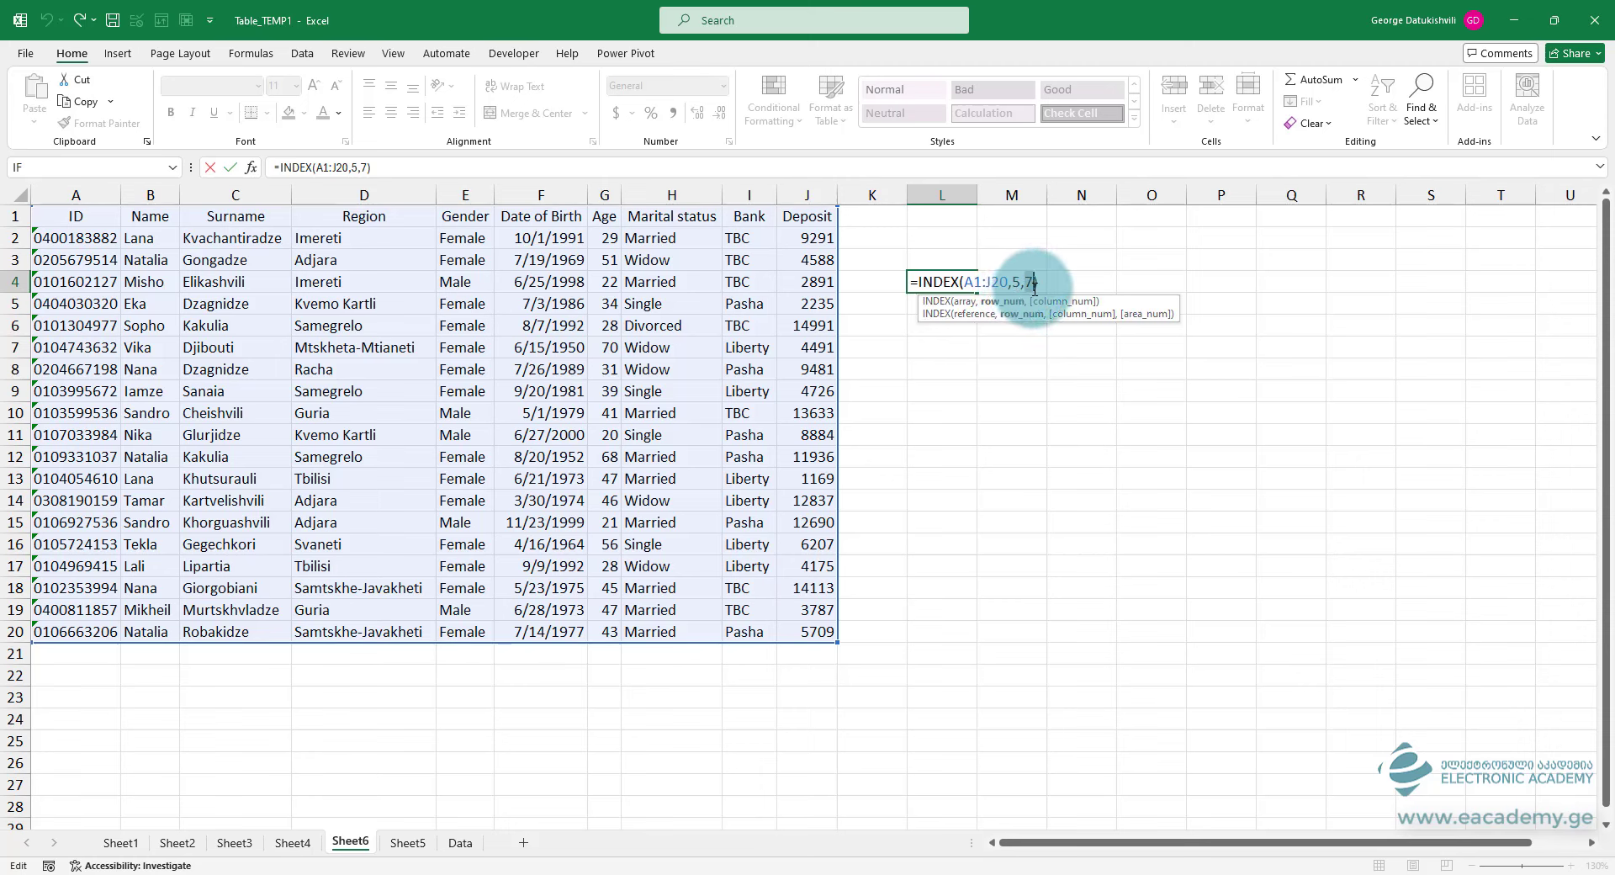
left_click(1031, 283)
key("BackSpace")
type("0")
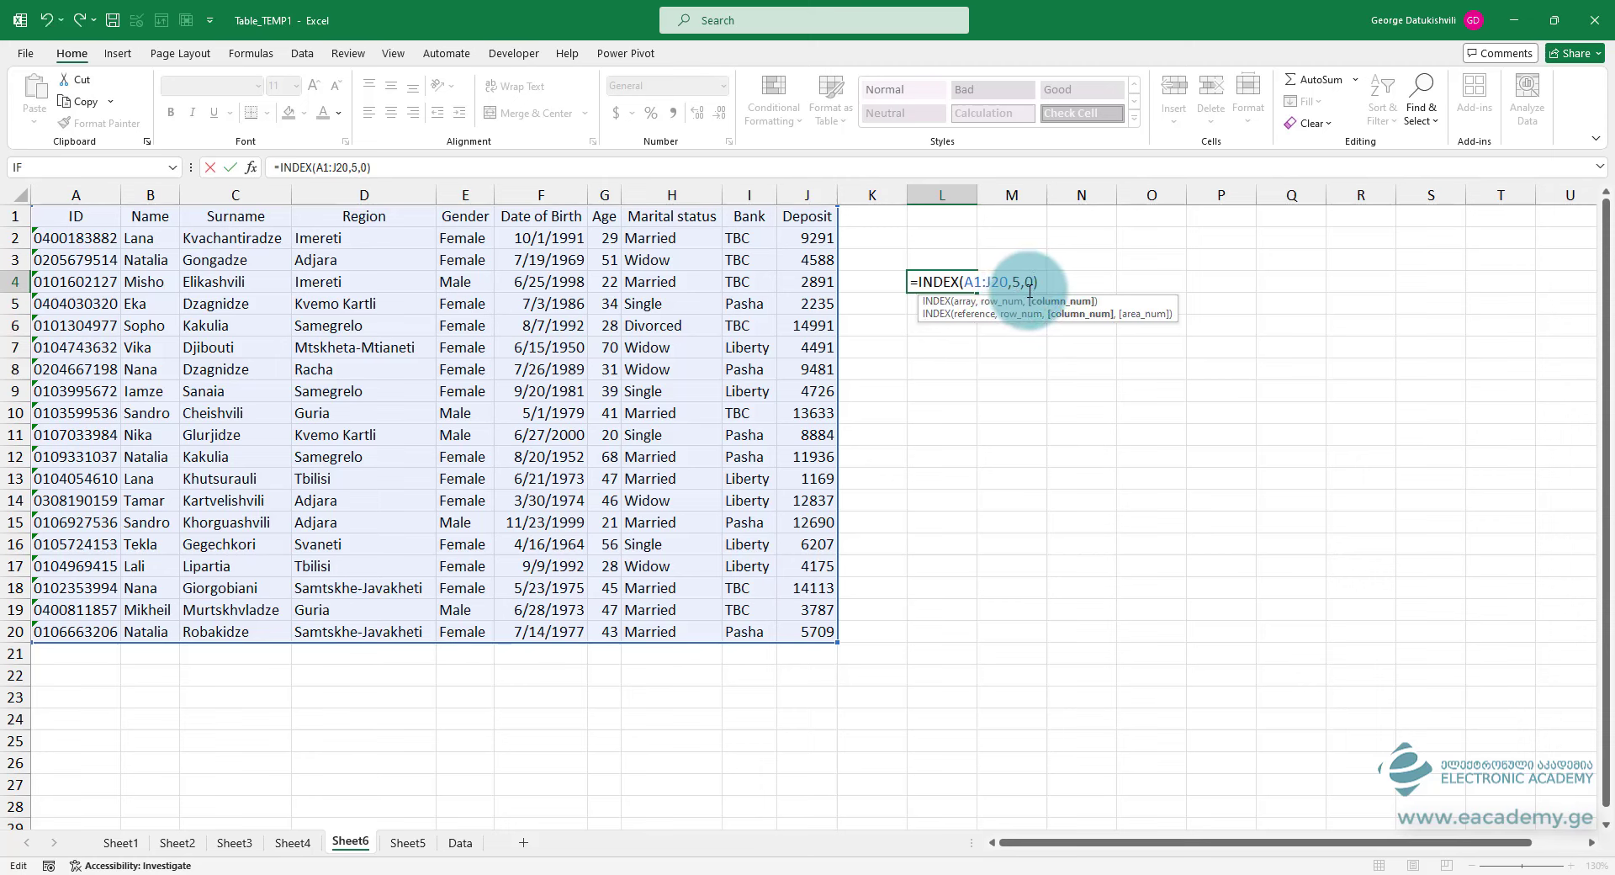
key("Return")
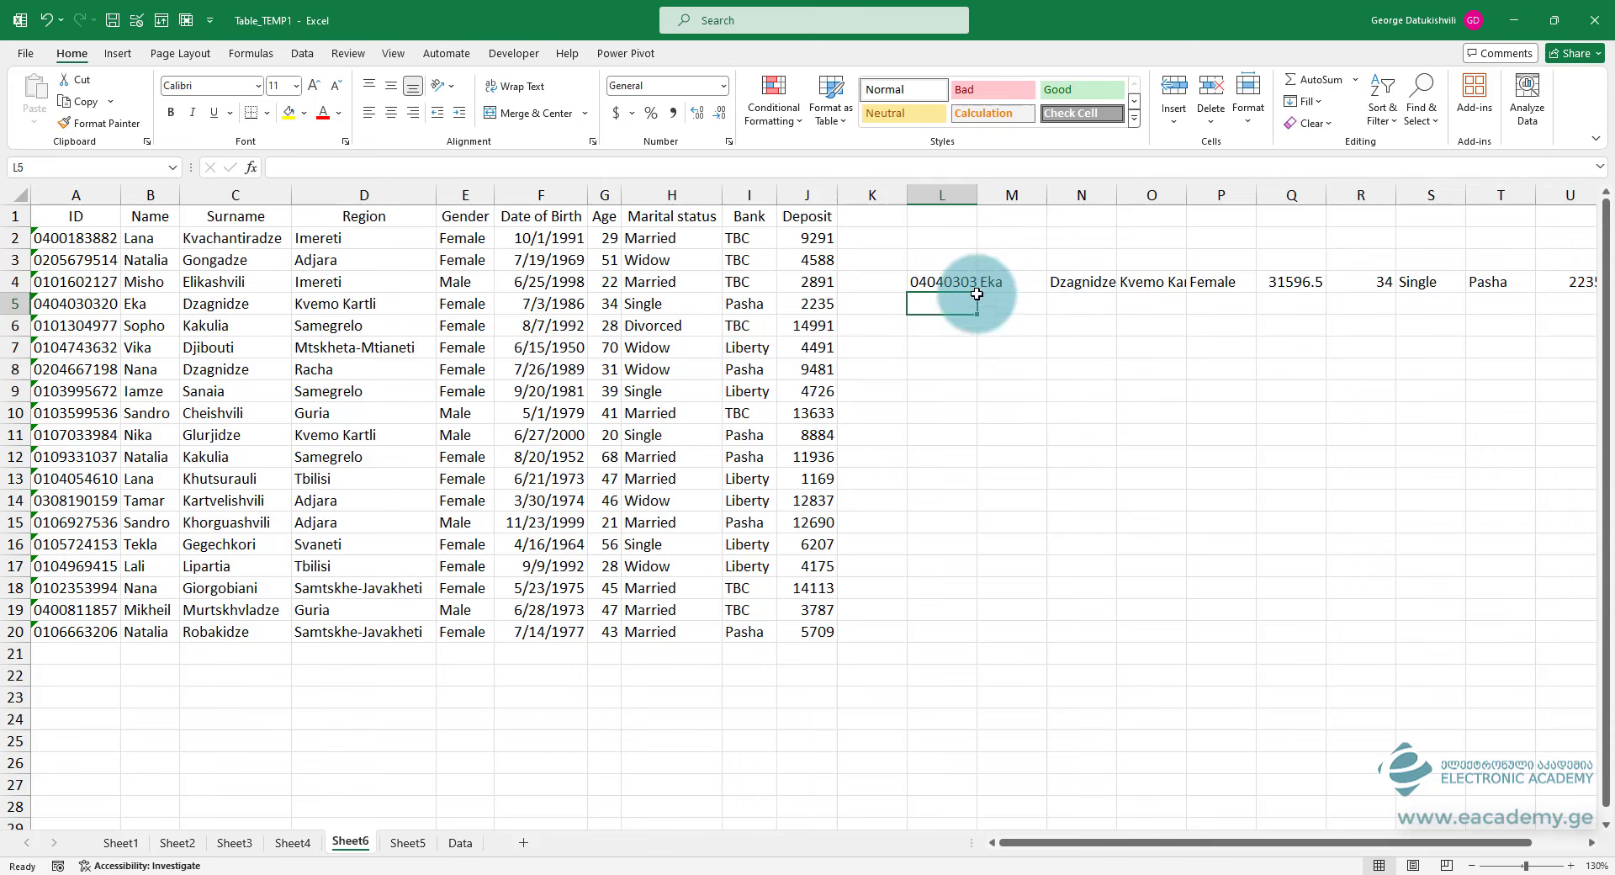
- Set the INDEX formula in L4 to row number 0 and column number 7 for the whole Age column
double_click(945, 282)
left_click(1018, 283)
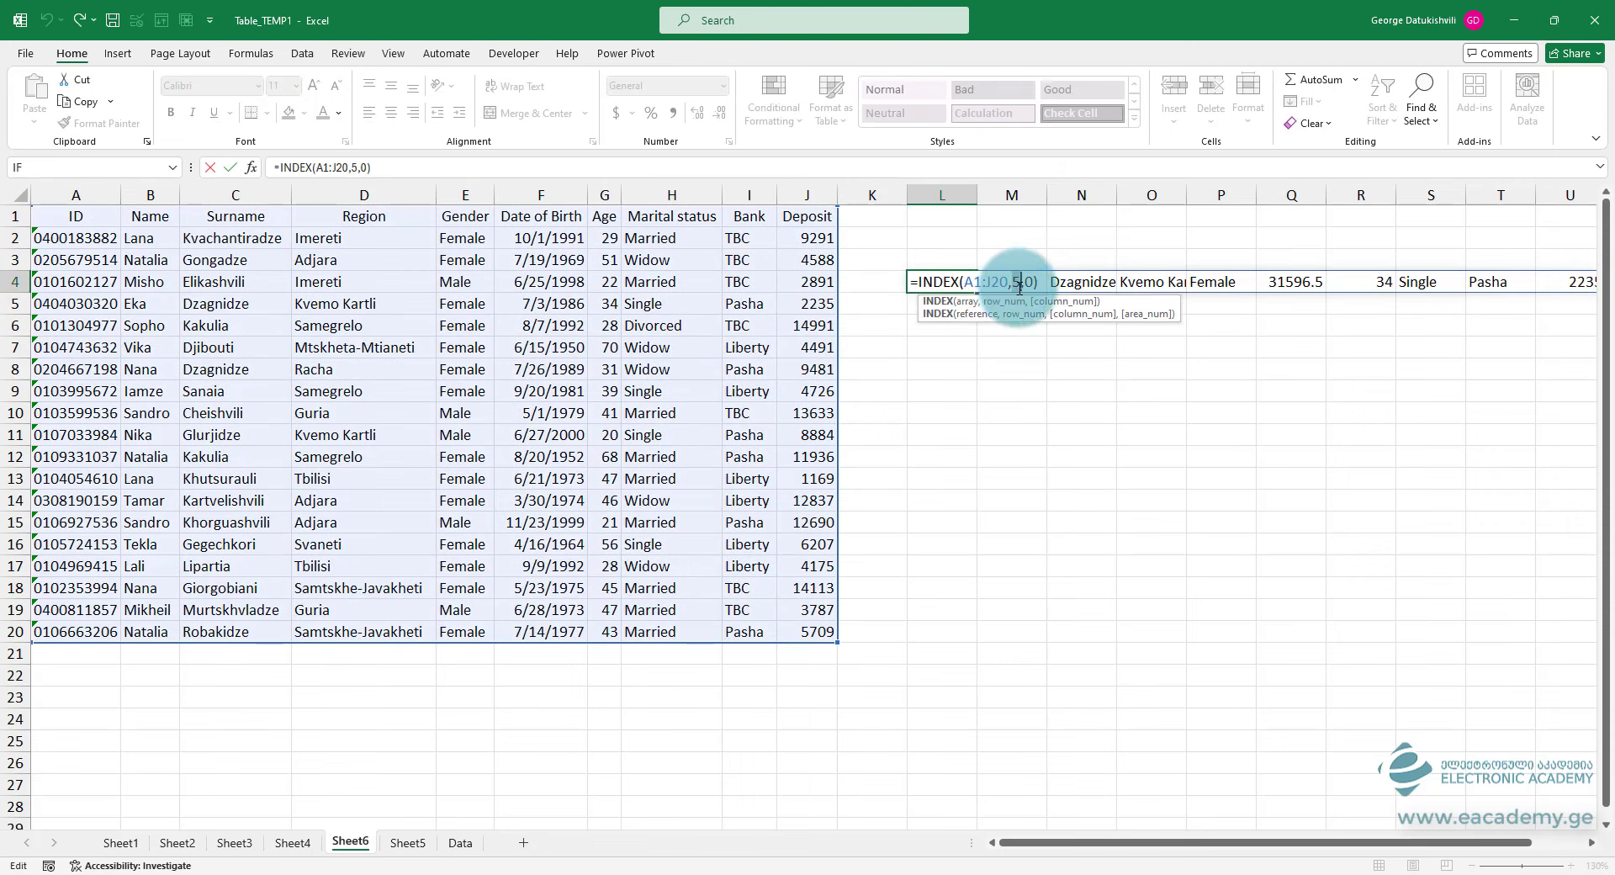
key("BackSpace")
type("0")
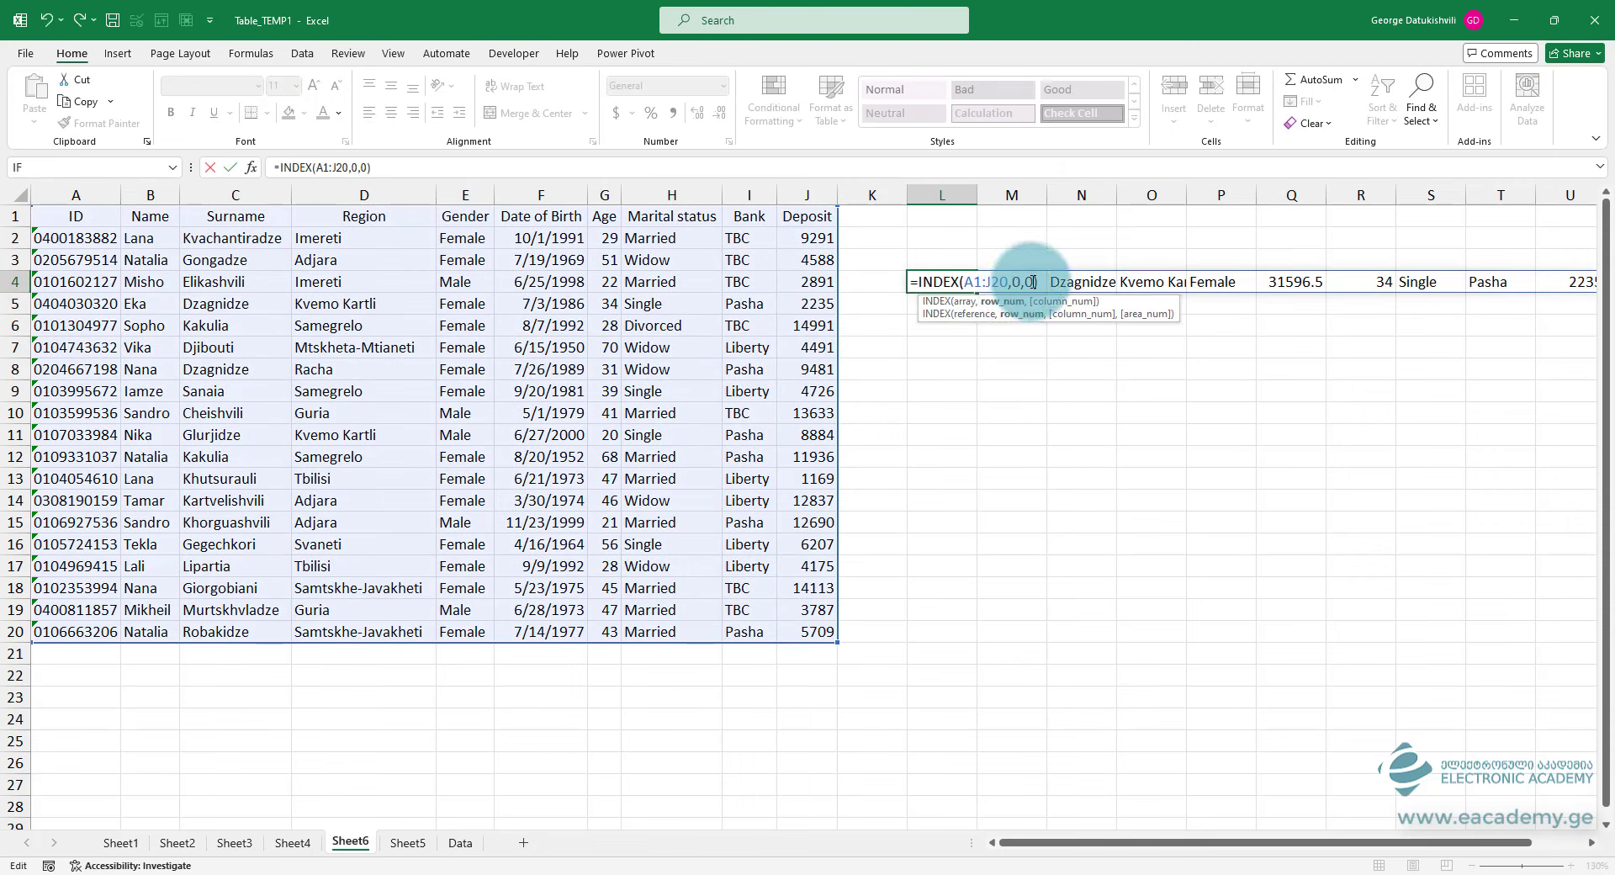
left_click(1030, 284)
key("BackSpace")
type("7")
key("Return")
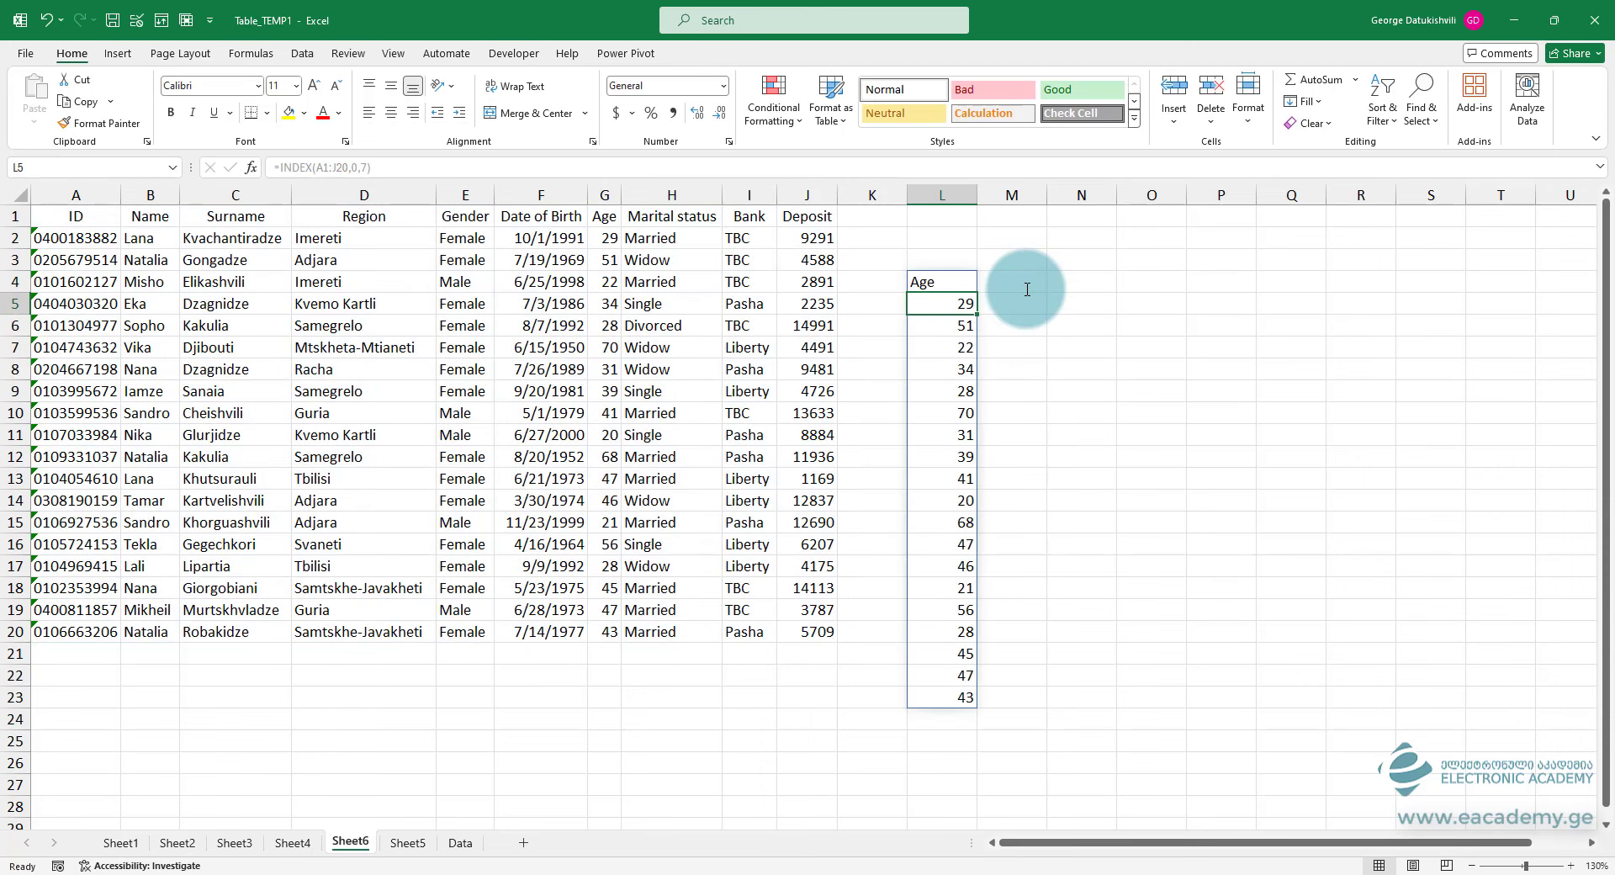
- Clear the INDEX formula from L4 and enter =OFFSET(A1:J20,0,0,4,5) in its place
key("Up")
key("Delete")
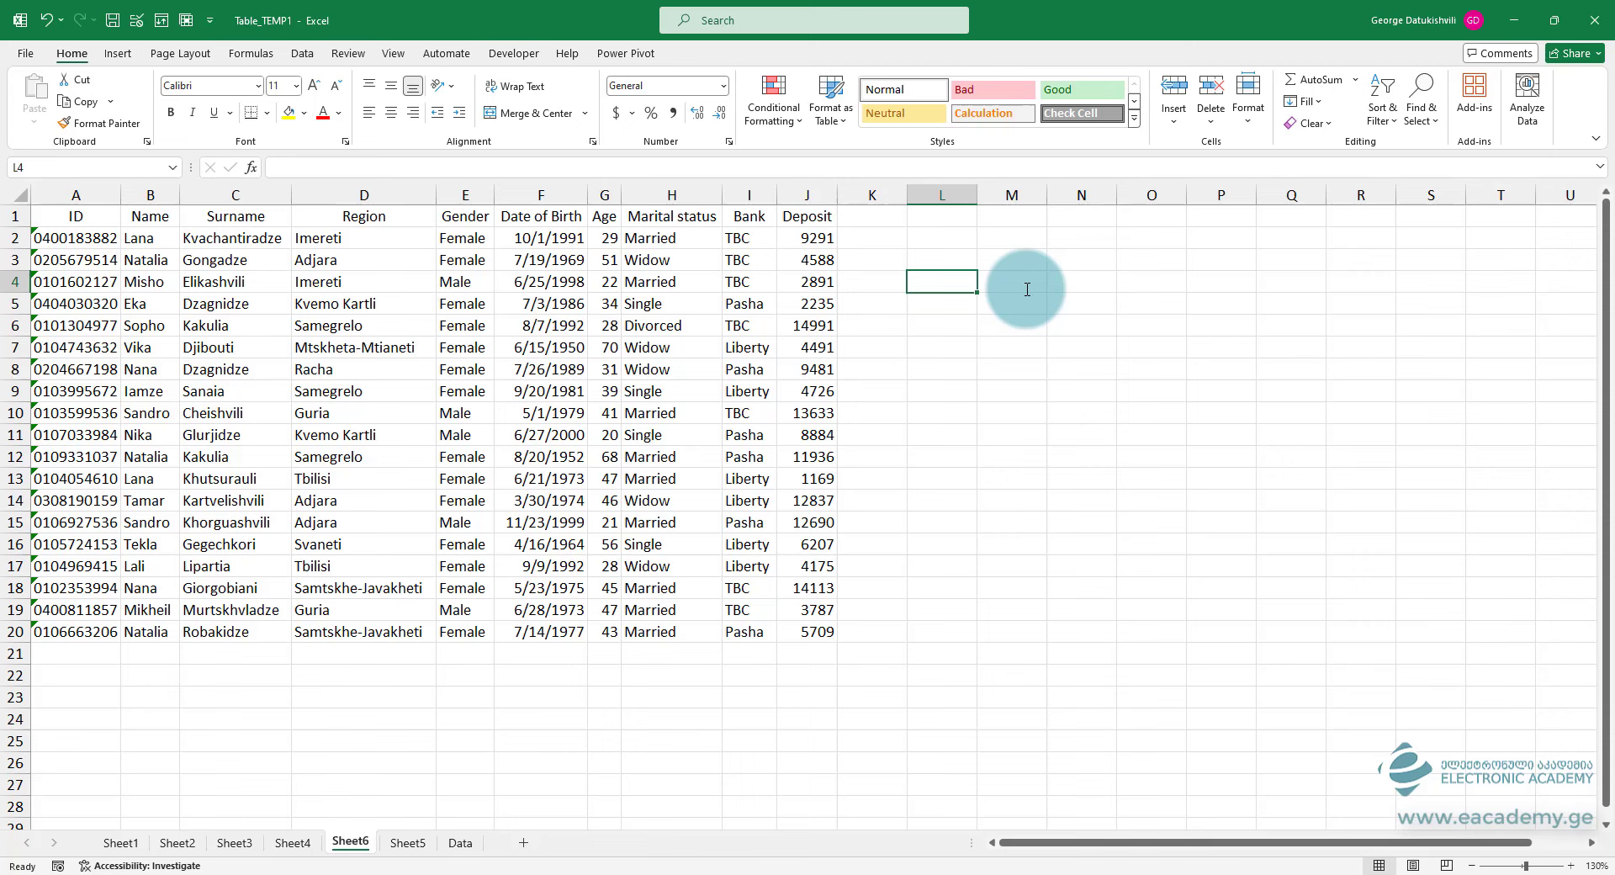
type("=OF")
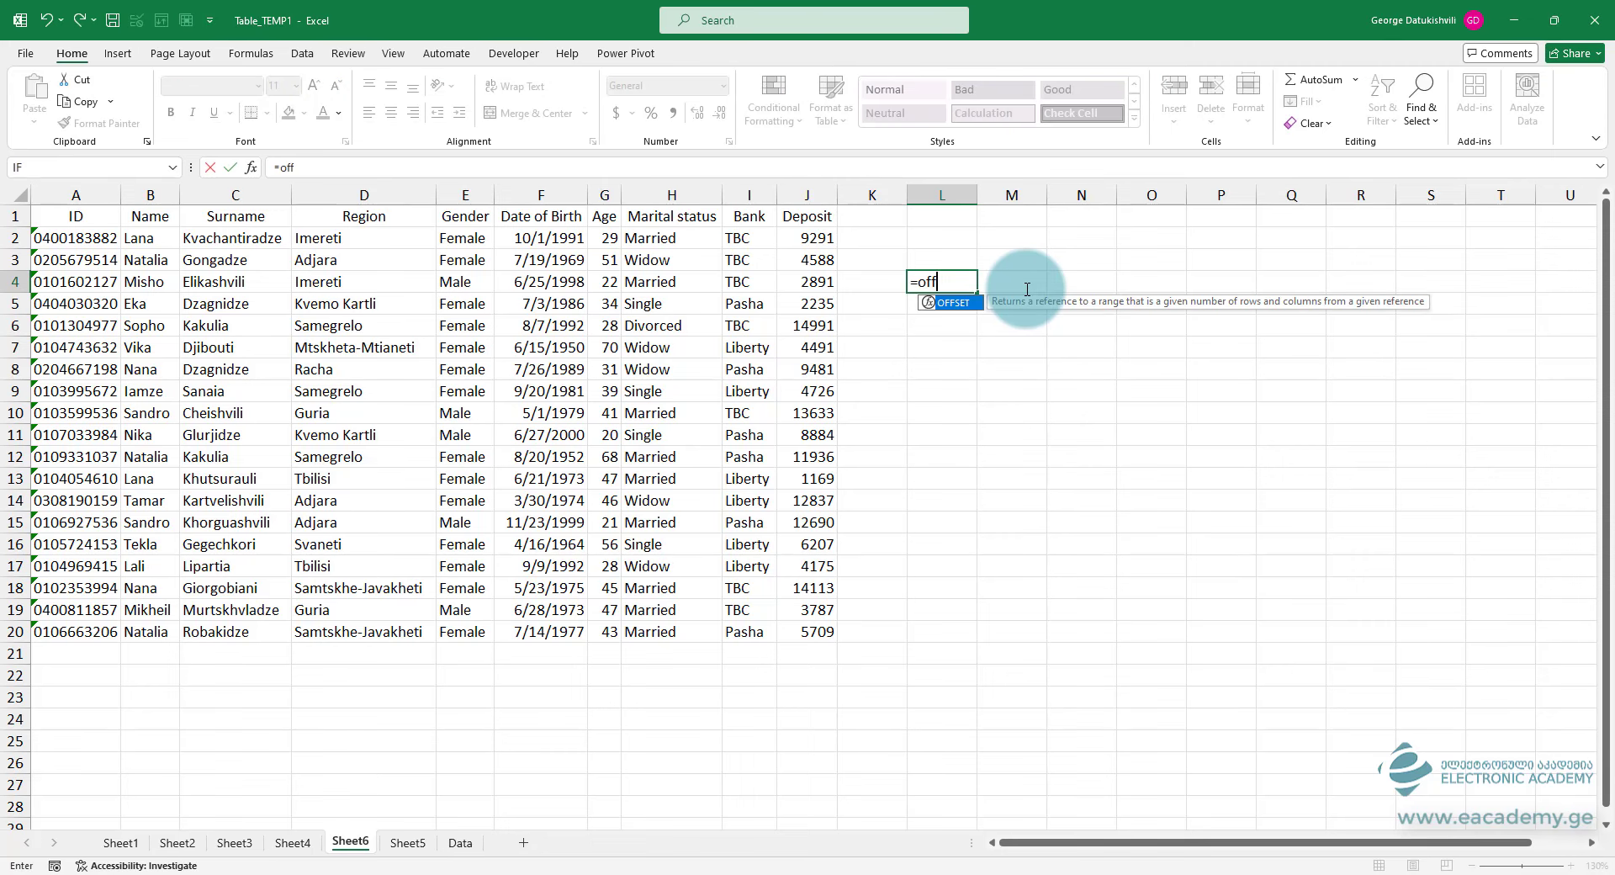
key("Tab")
left_click_drag(84, 218, 797, 634)
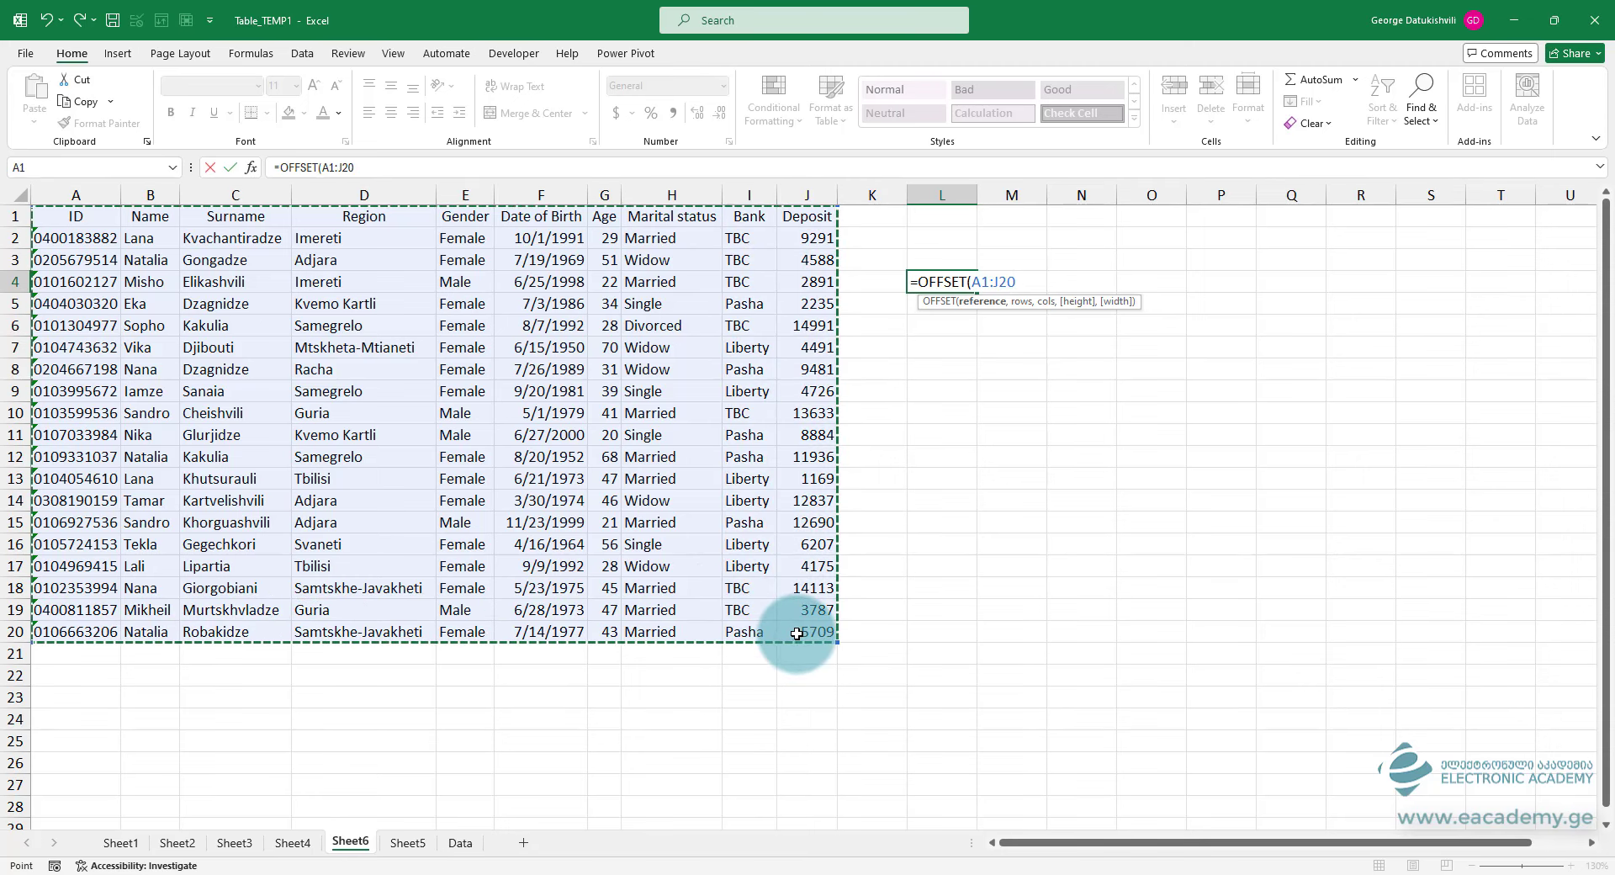
type(",")
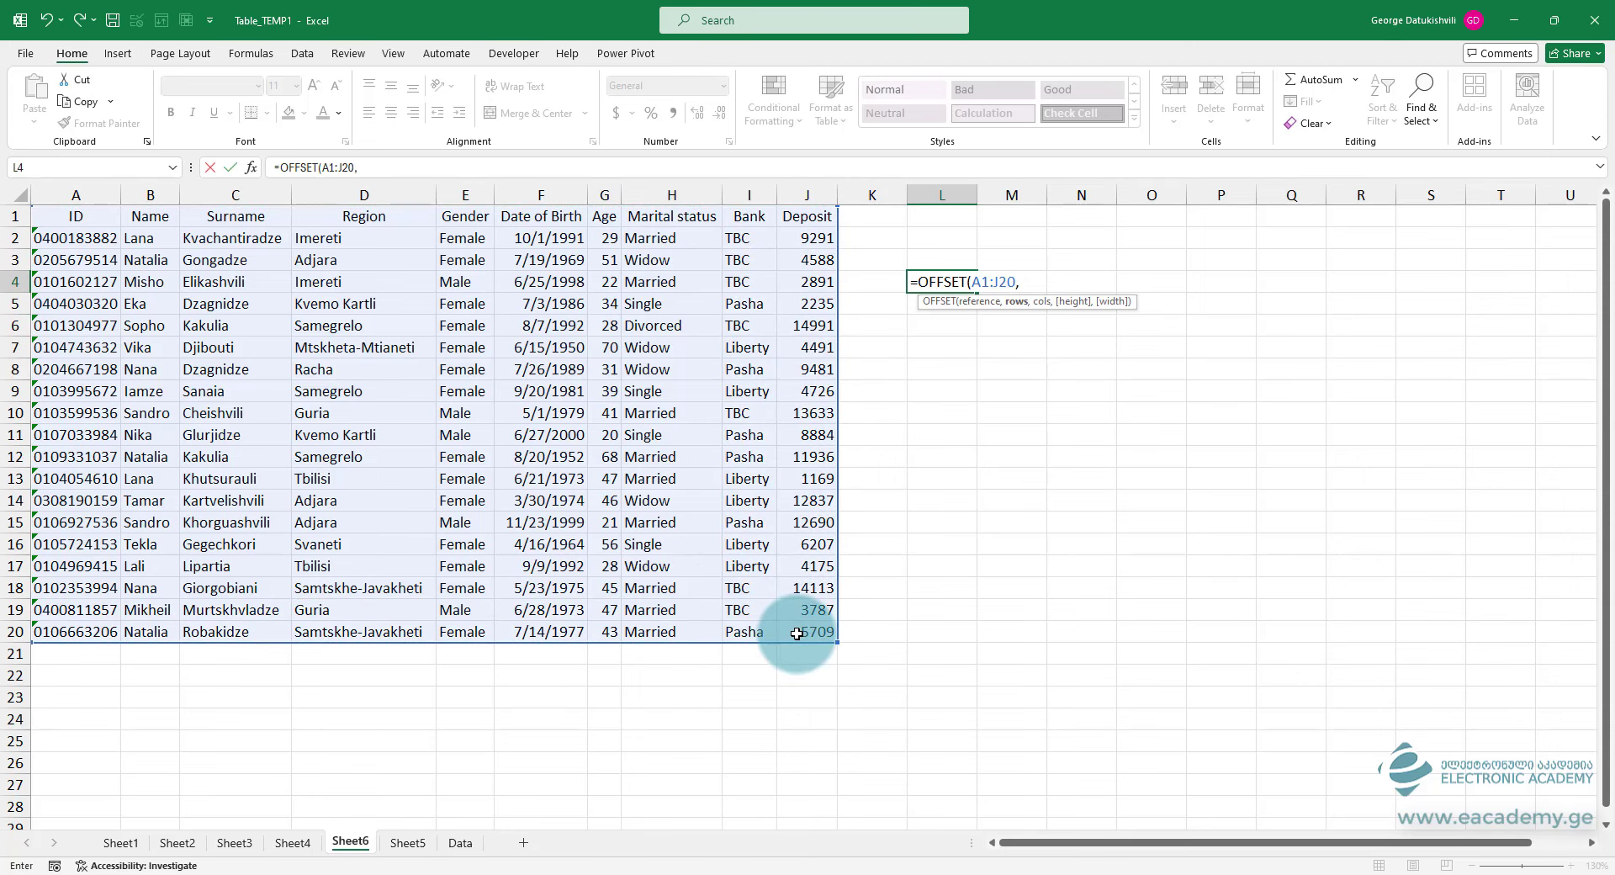
type("0,0,0,4,5)")
key("Return")
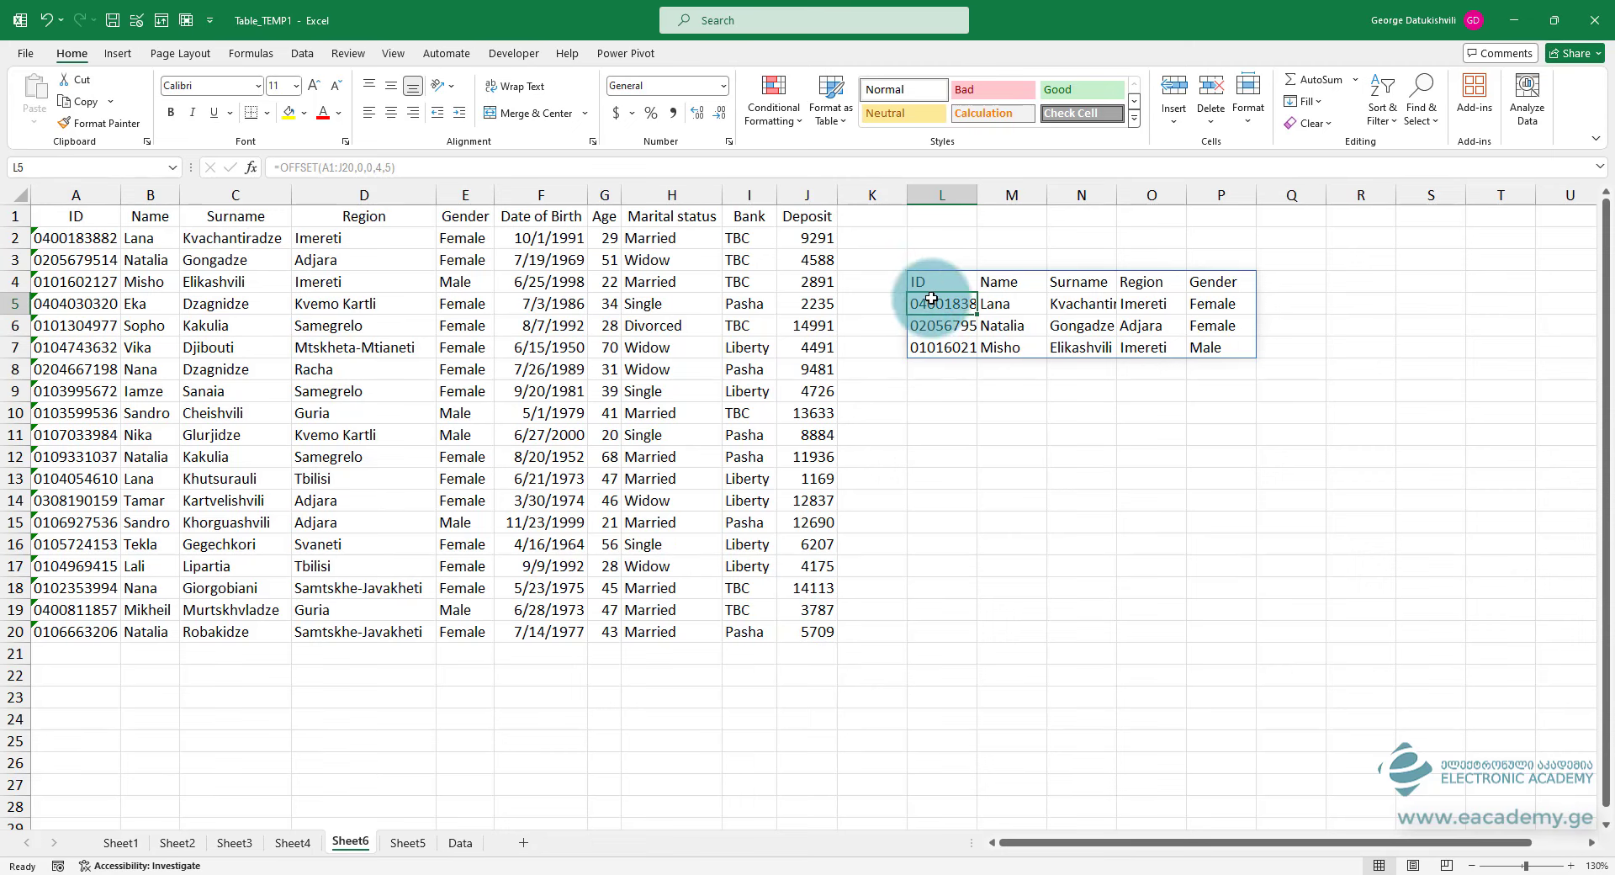
- Set the column offset of the OFFSET formula in L4 to 6
double_click(938, 283)
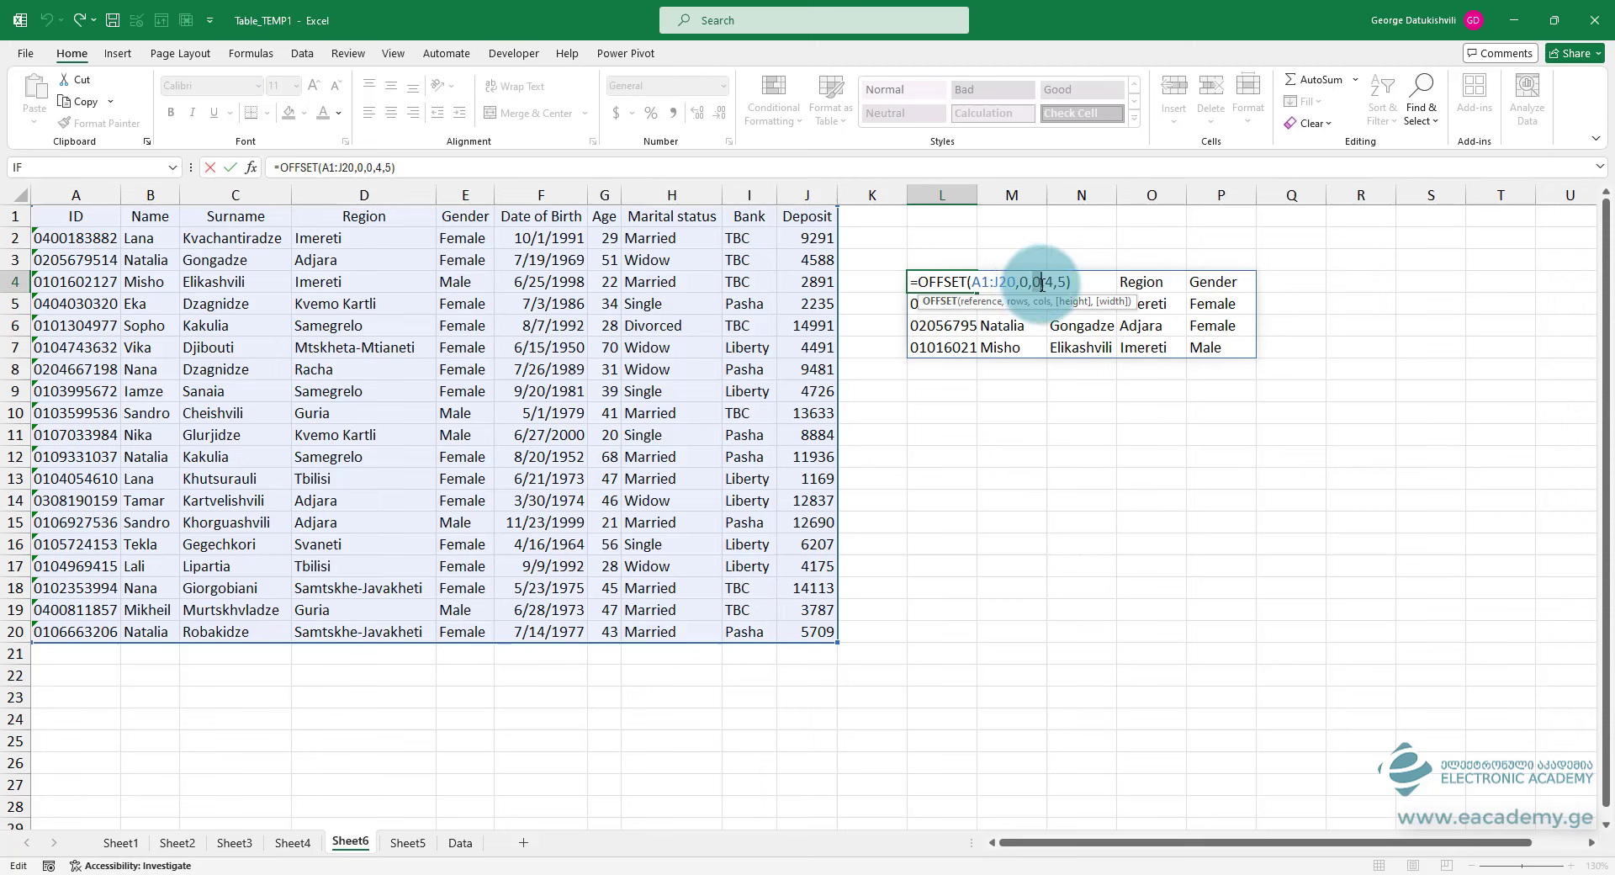
left_click(1037, 283)
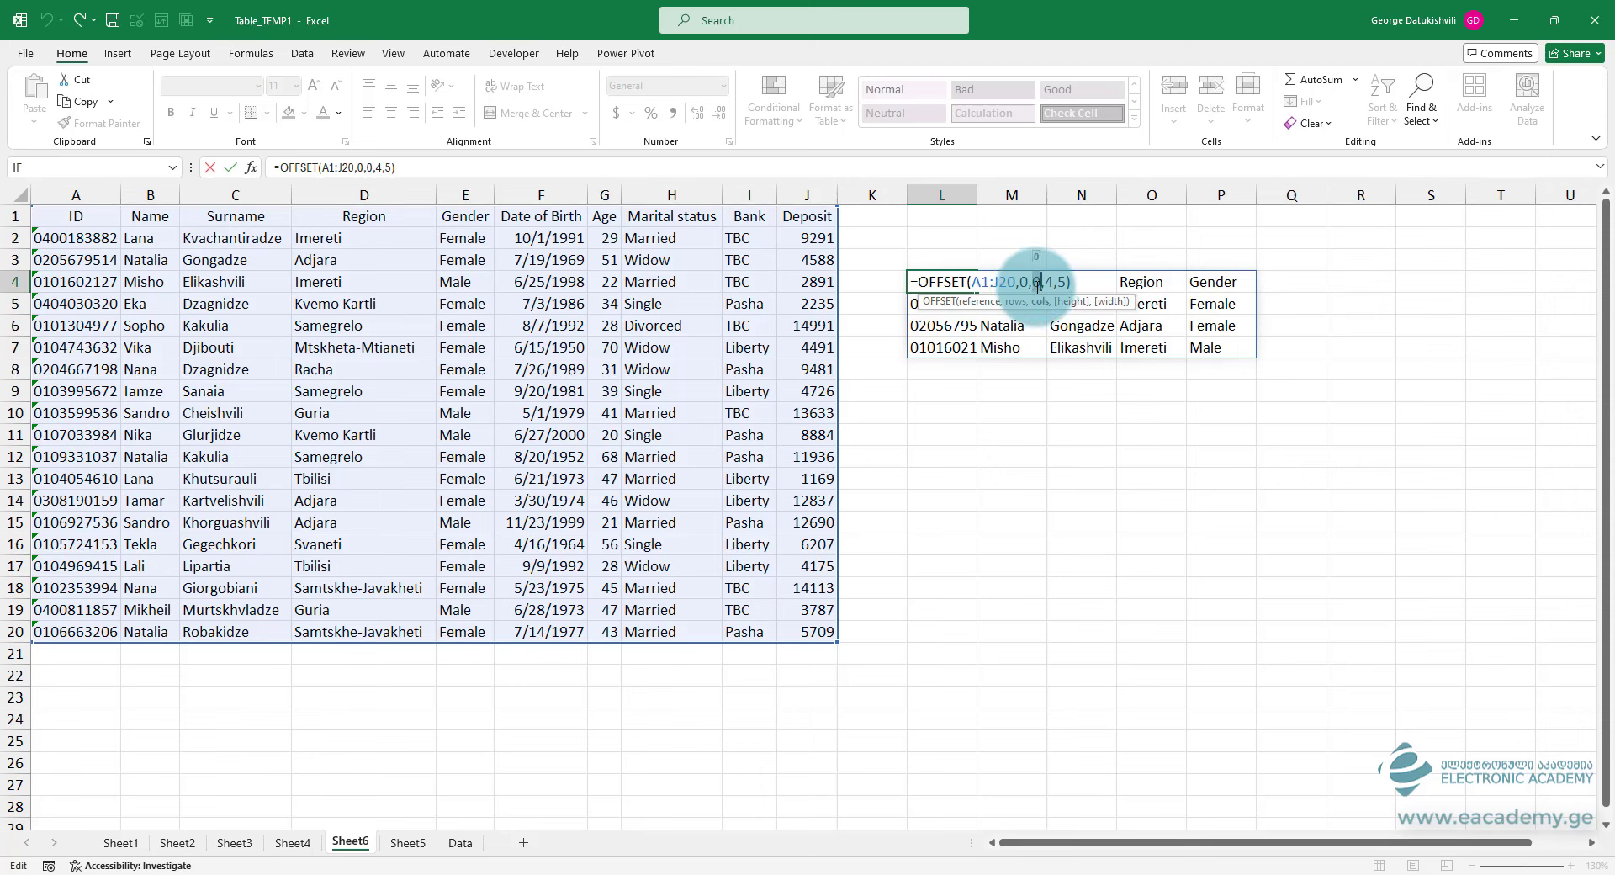
type("6")
key("Return")
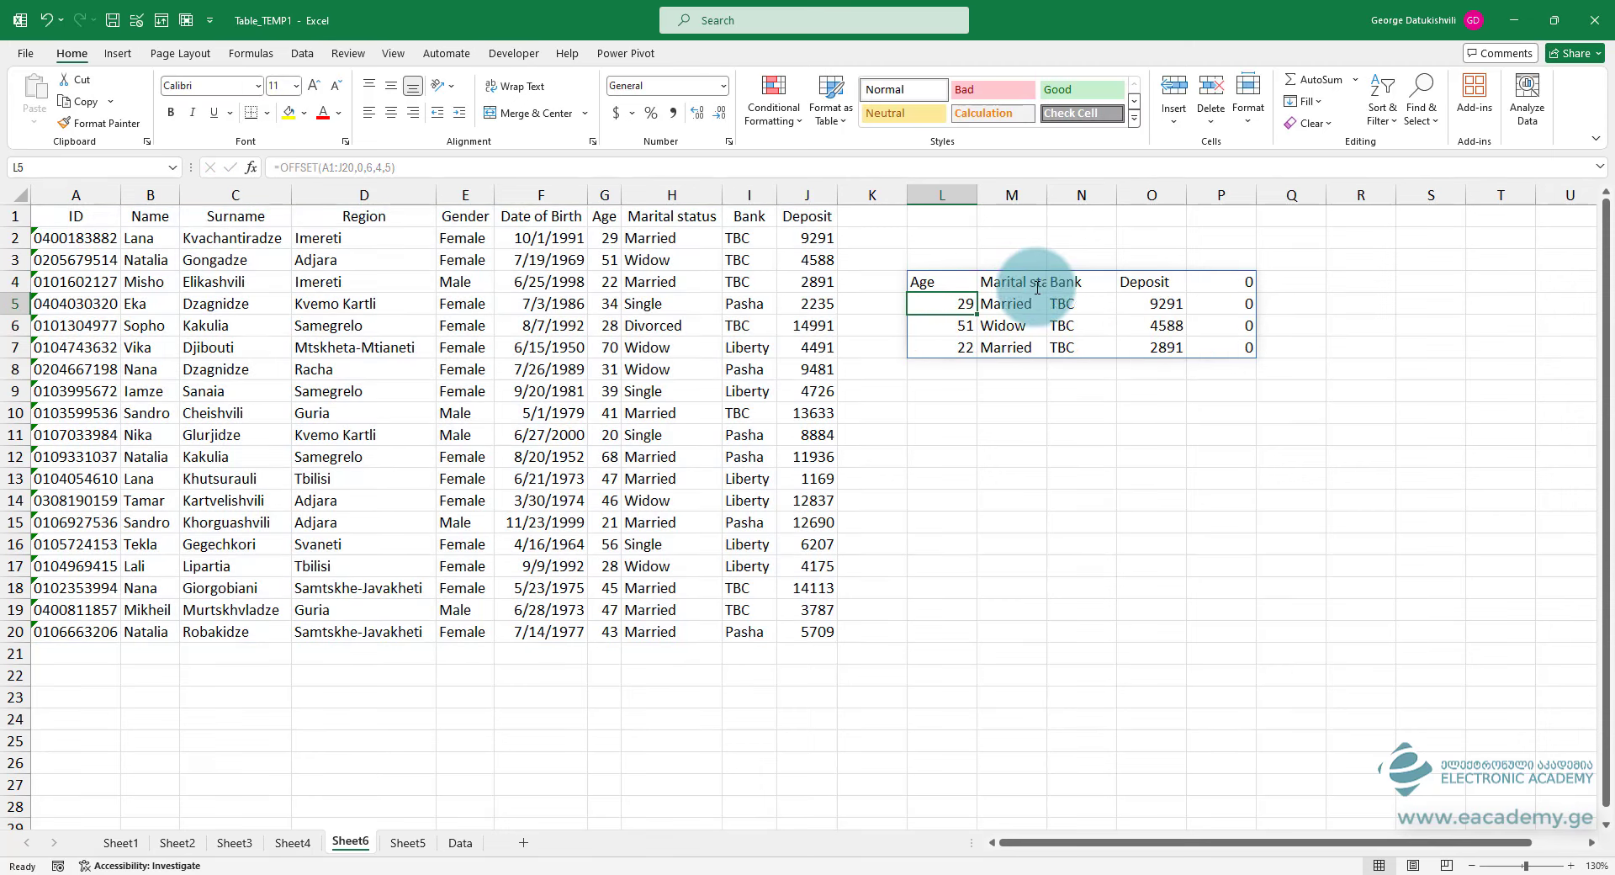
- Remove the width argument from the OFFSET formula in L4 and set its height to 20
double_click(943, 282)
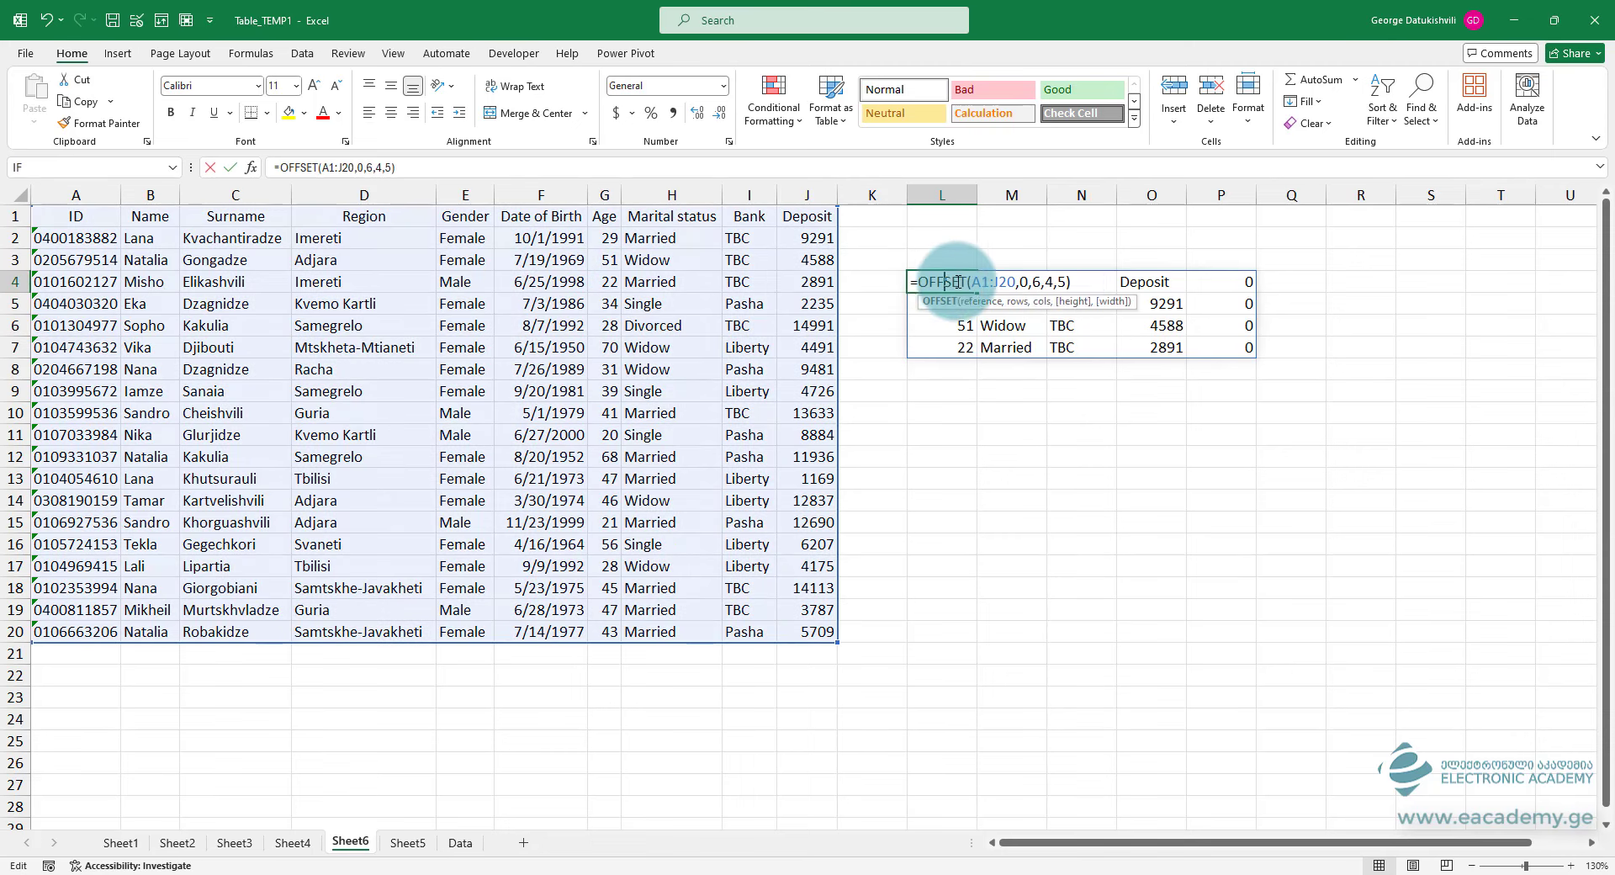
left_click(1065, 287)
key("BackSpace")
key("BackSpace")
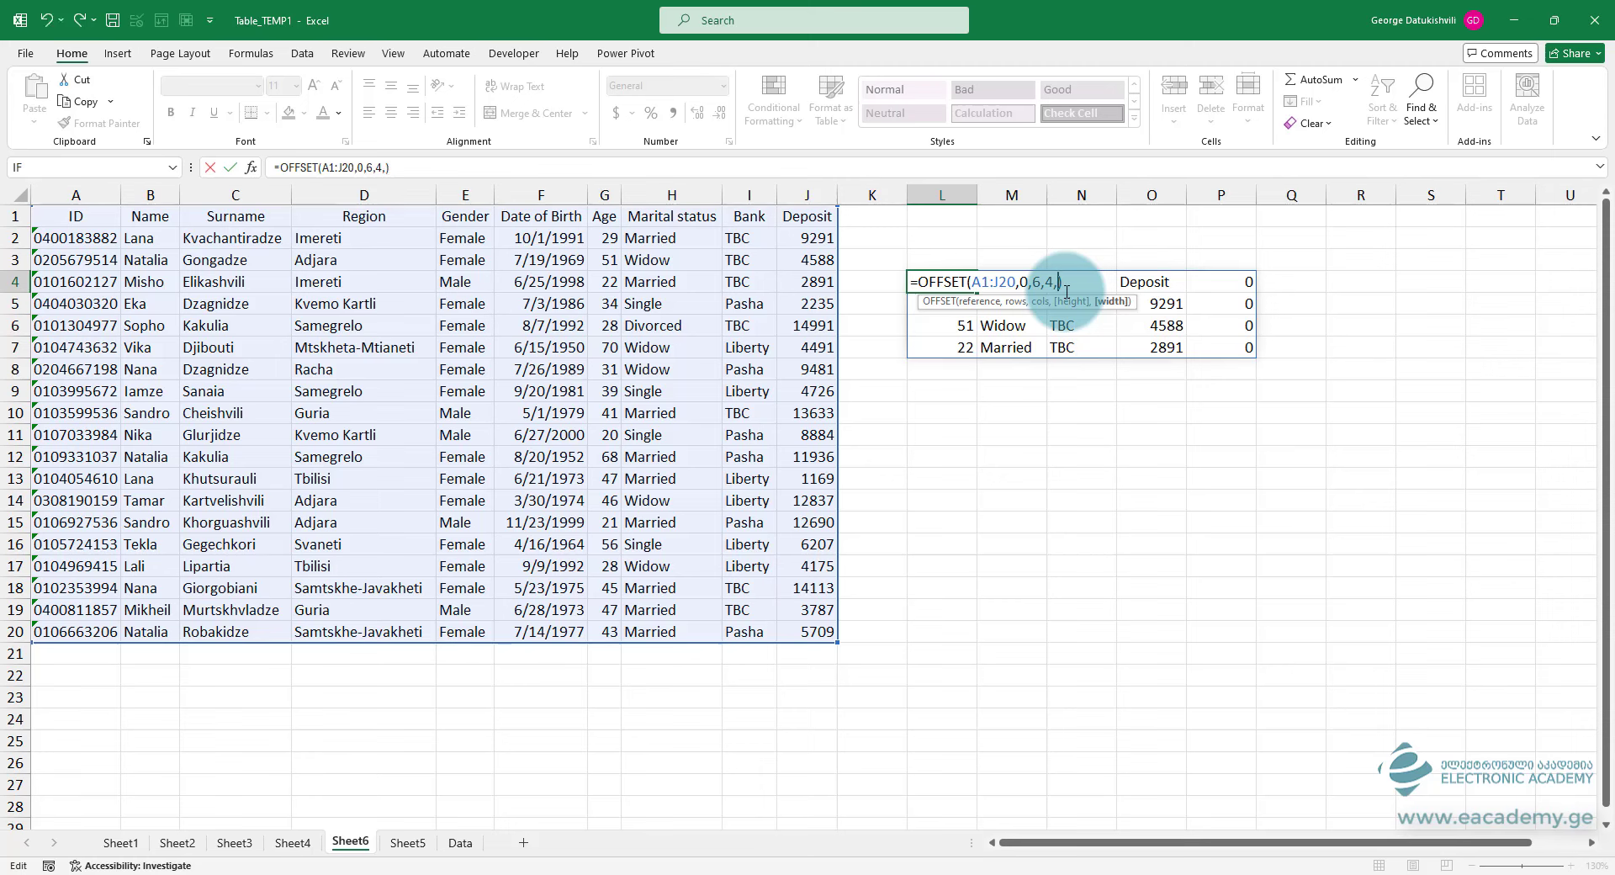
key("BackSpace")
type("20")
key("Return")
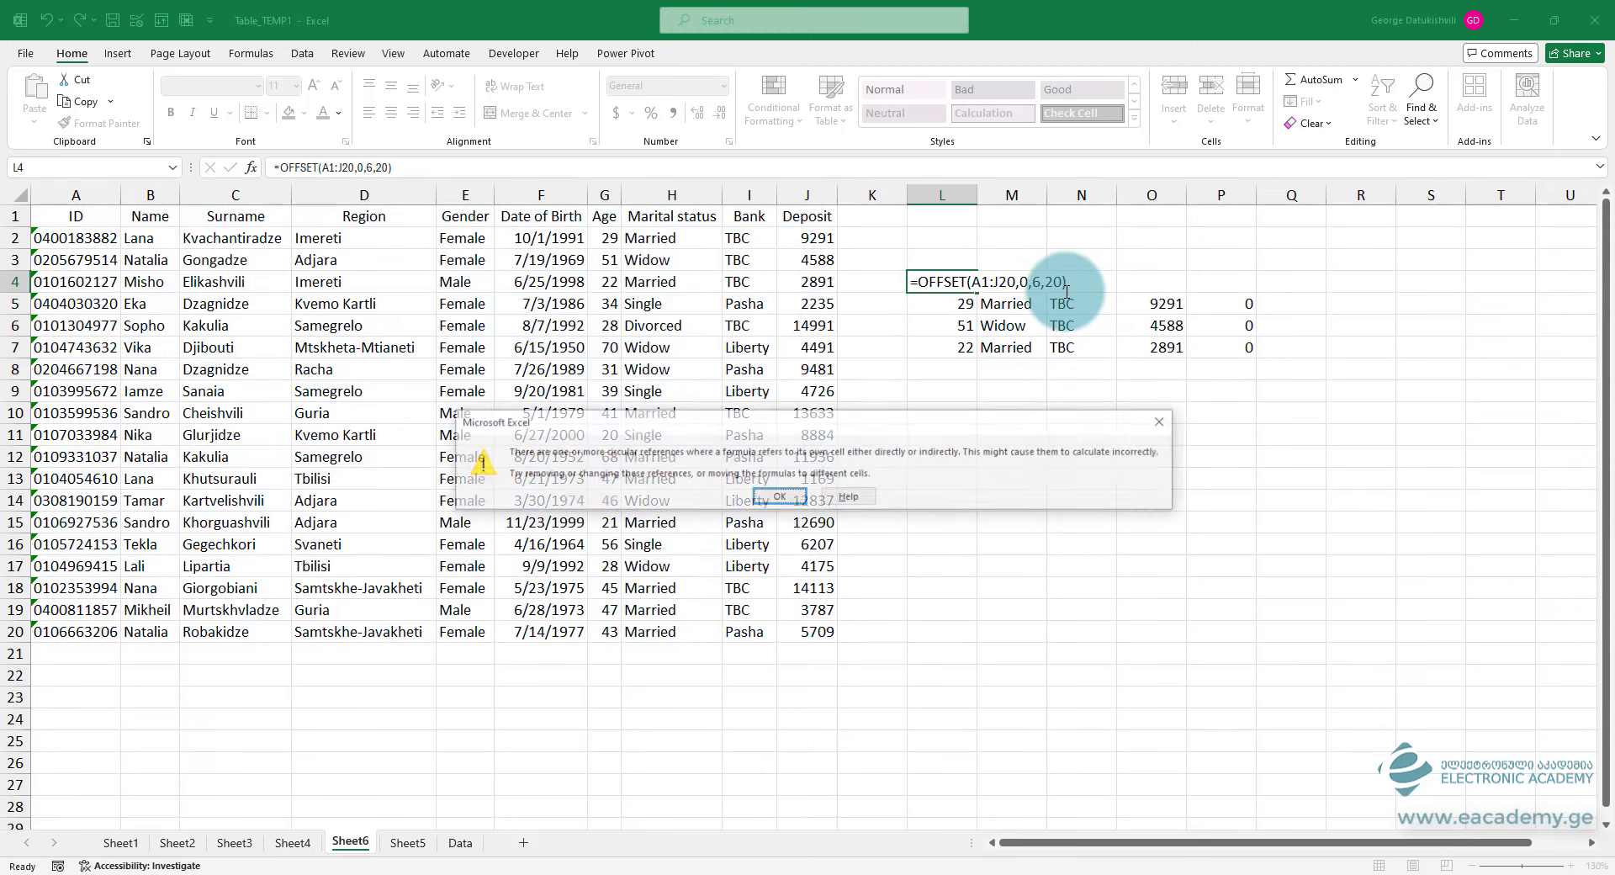
key("Return")
left_click(953, 280)
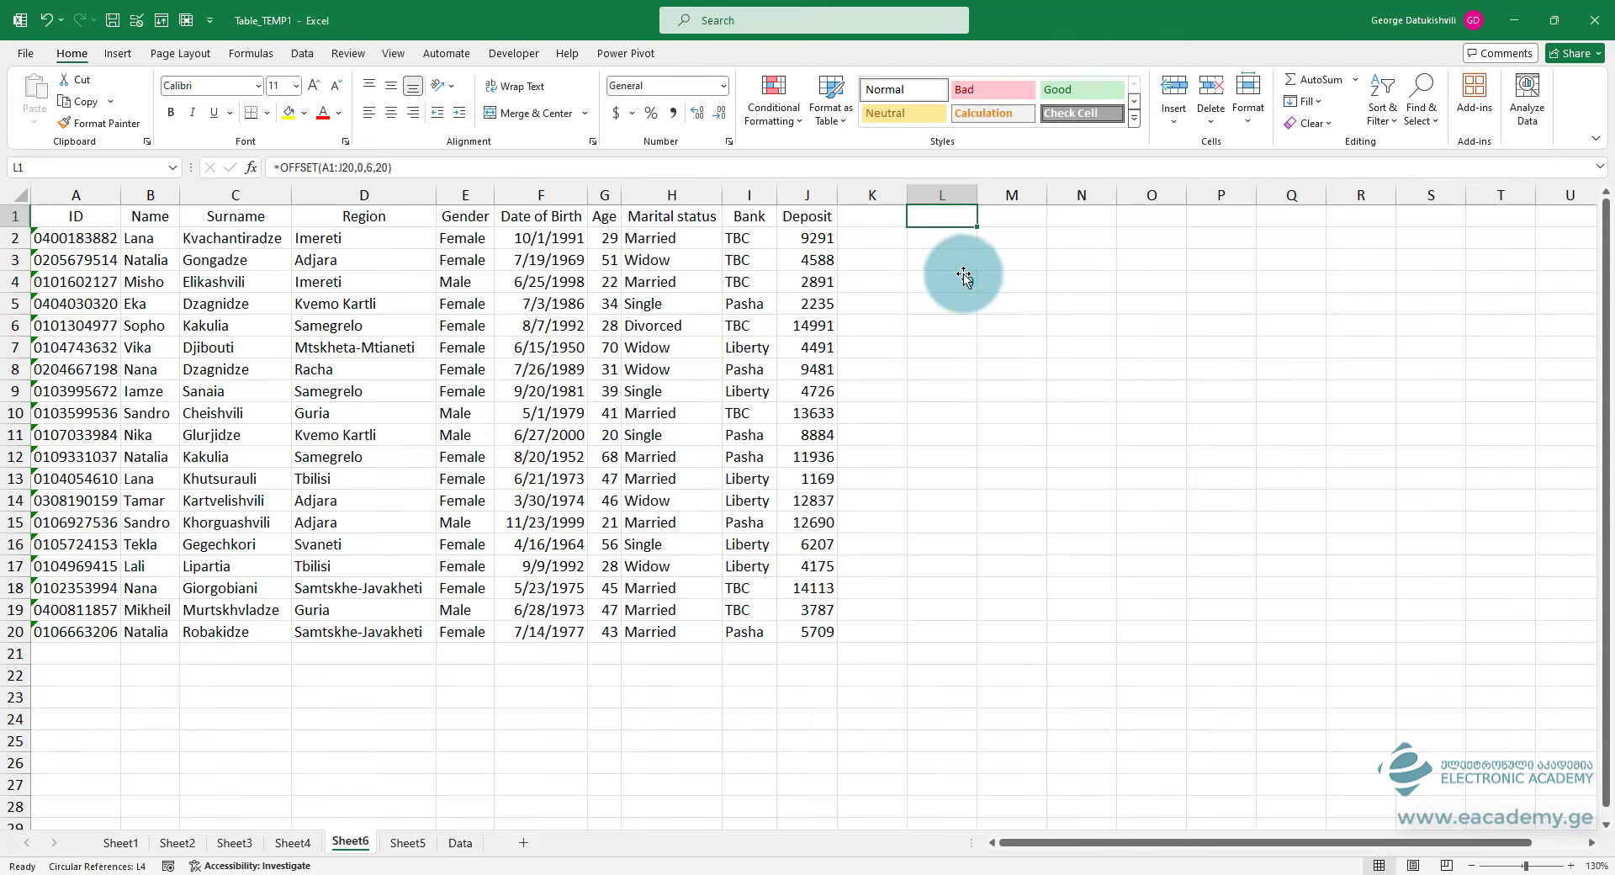
- Add a width of 1 to the OFFSET formula in L4, making it =OFFSET(A1:J20,0,6,20,1)
double_click(967, 281)
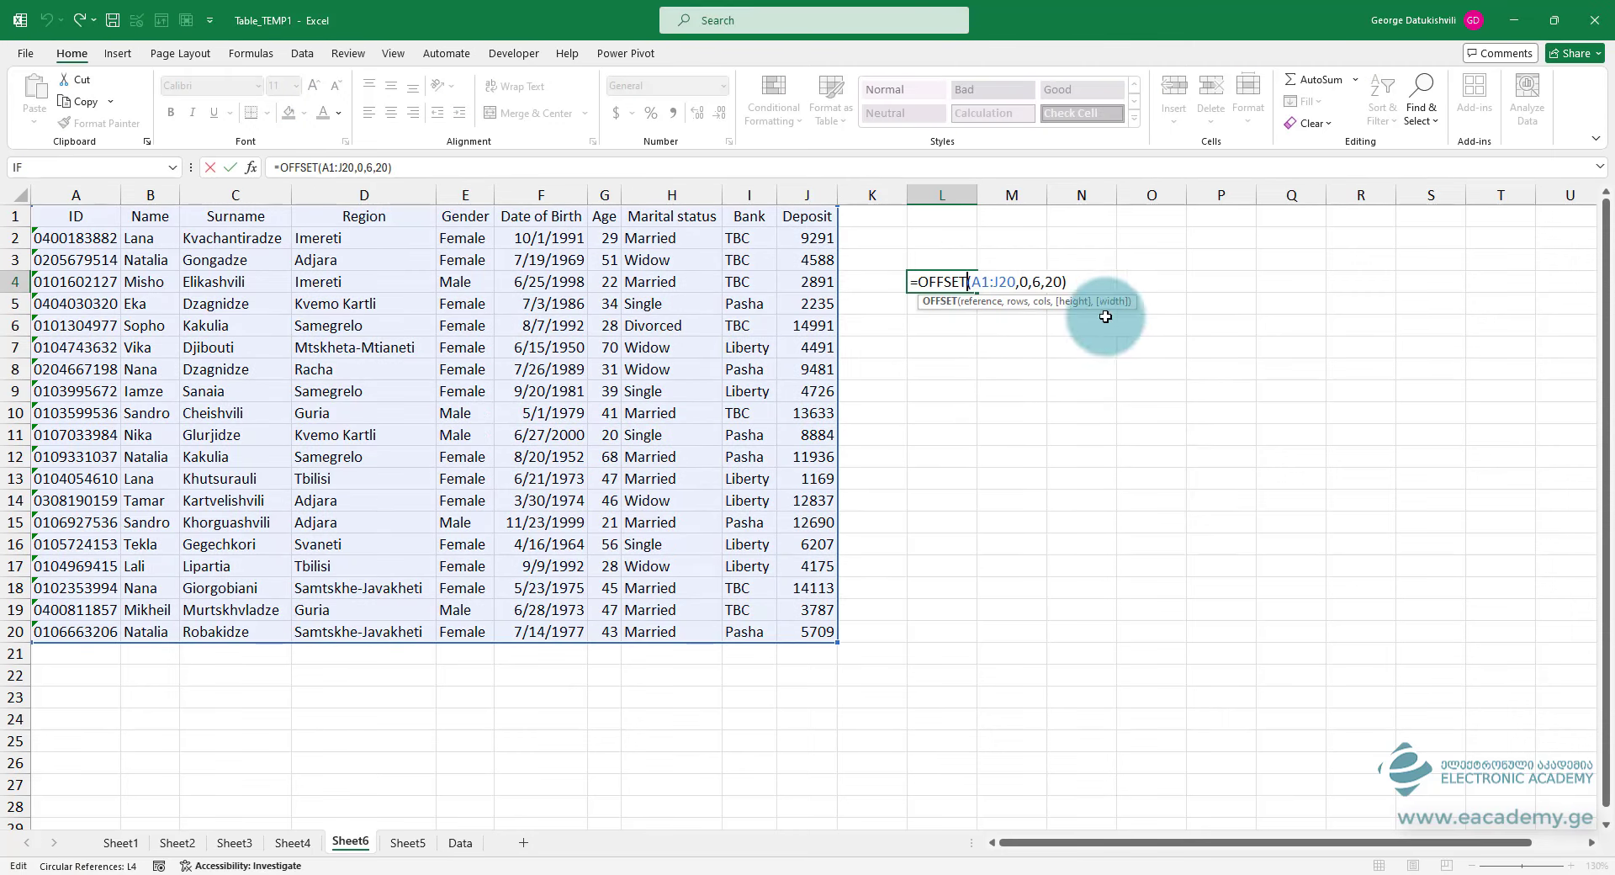
left_click(1050, 283)
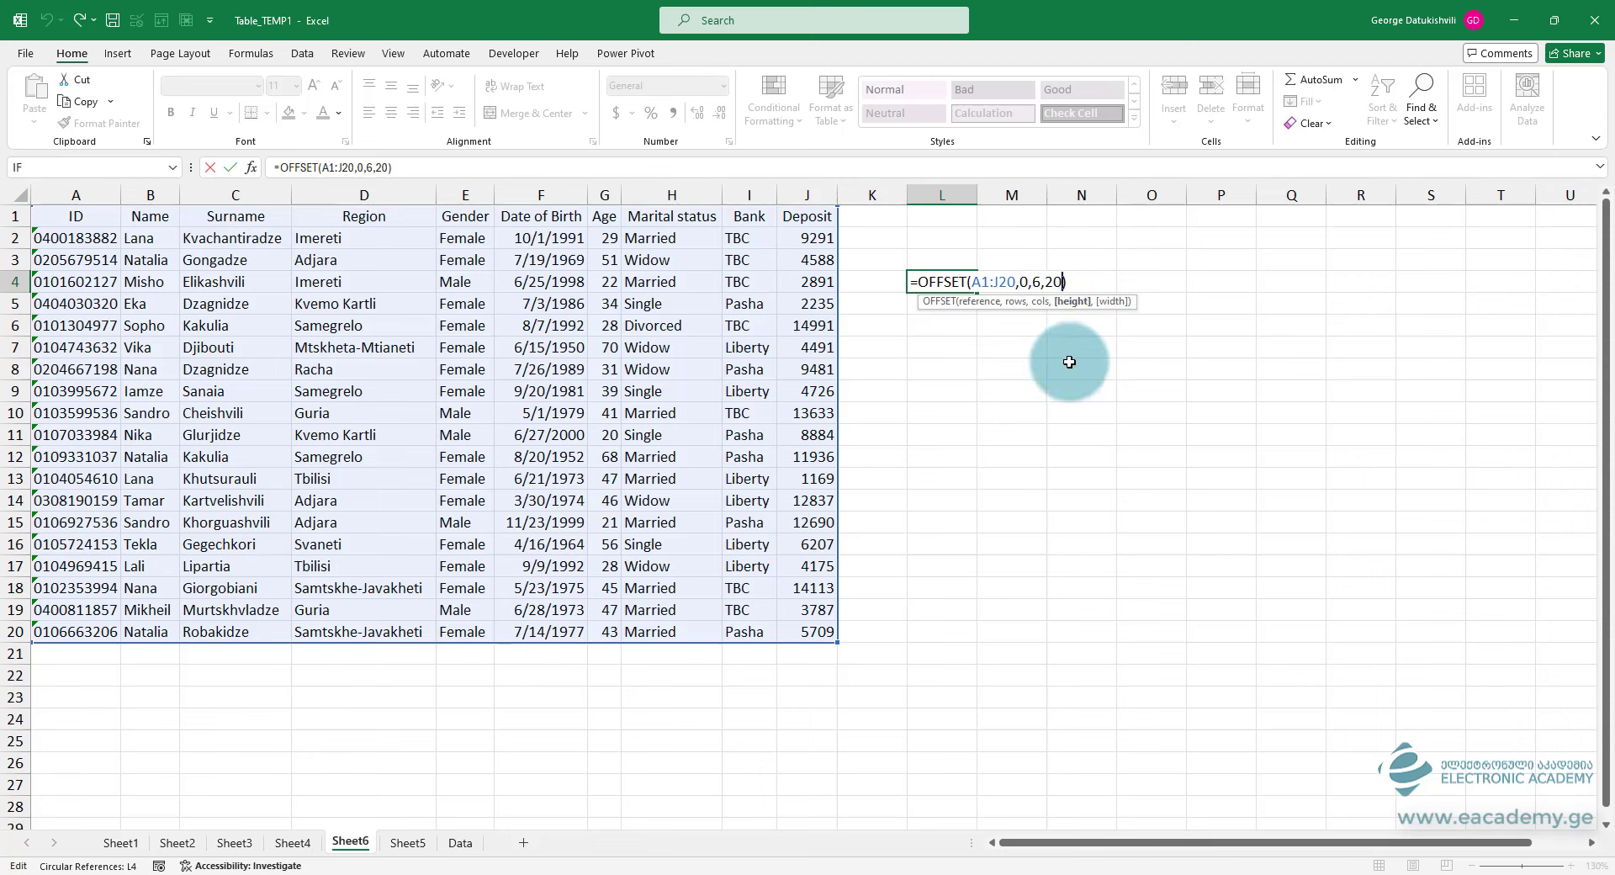
type(",1")
key("Return")
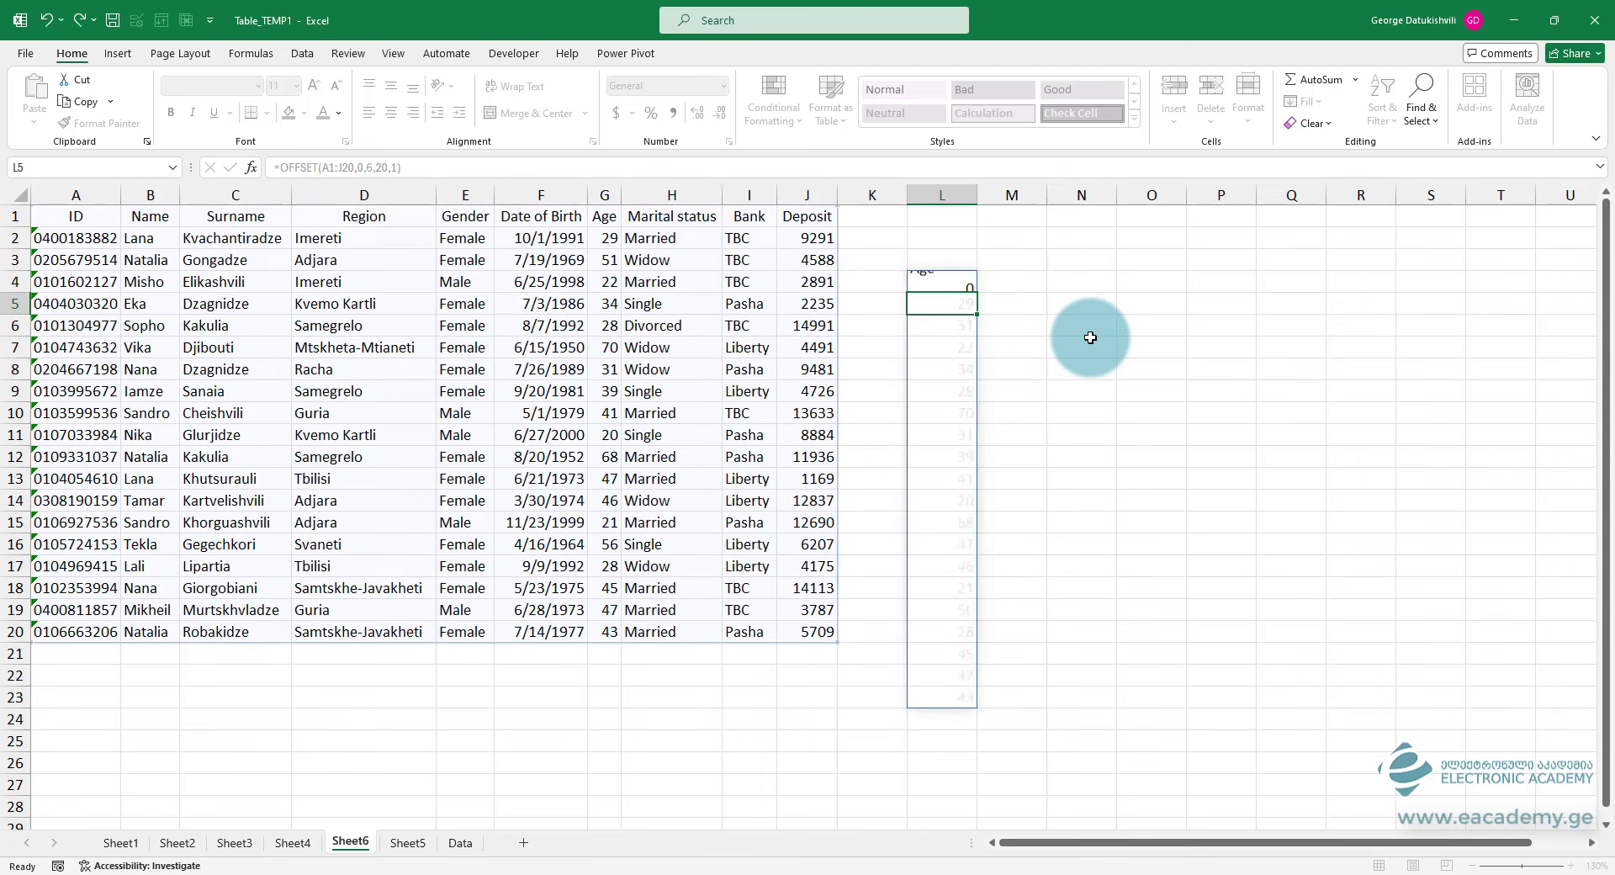
- Review the arguments of the OFFSET formula in L4 and delete the formula from the cell
left_click(934, 283)
double_click(934, 283)
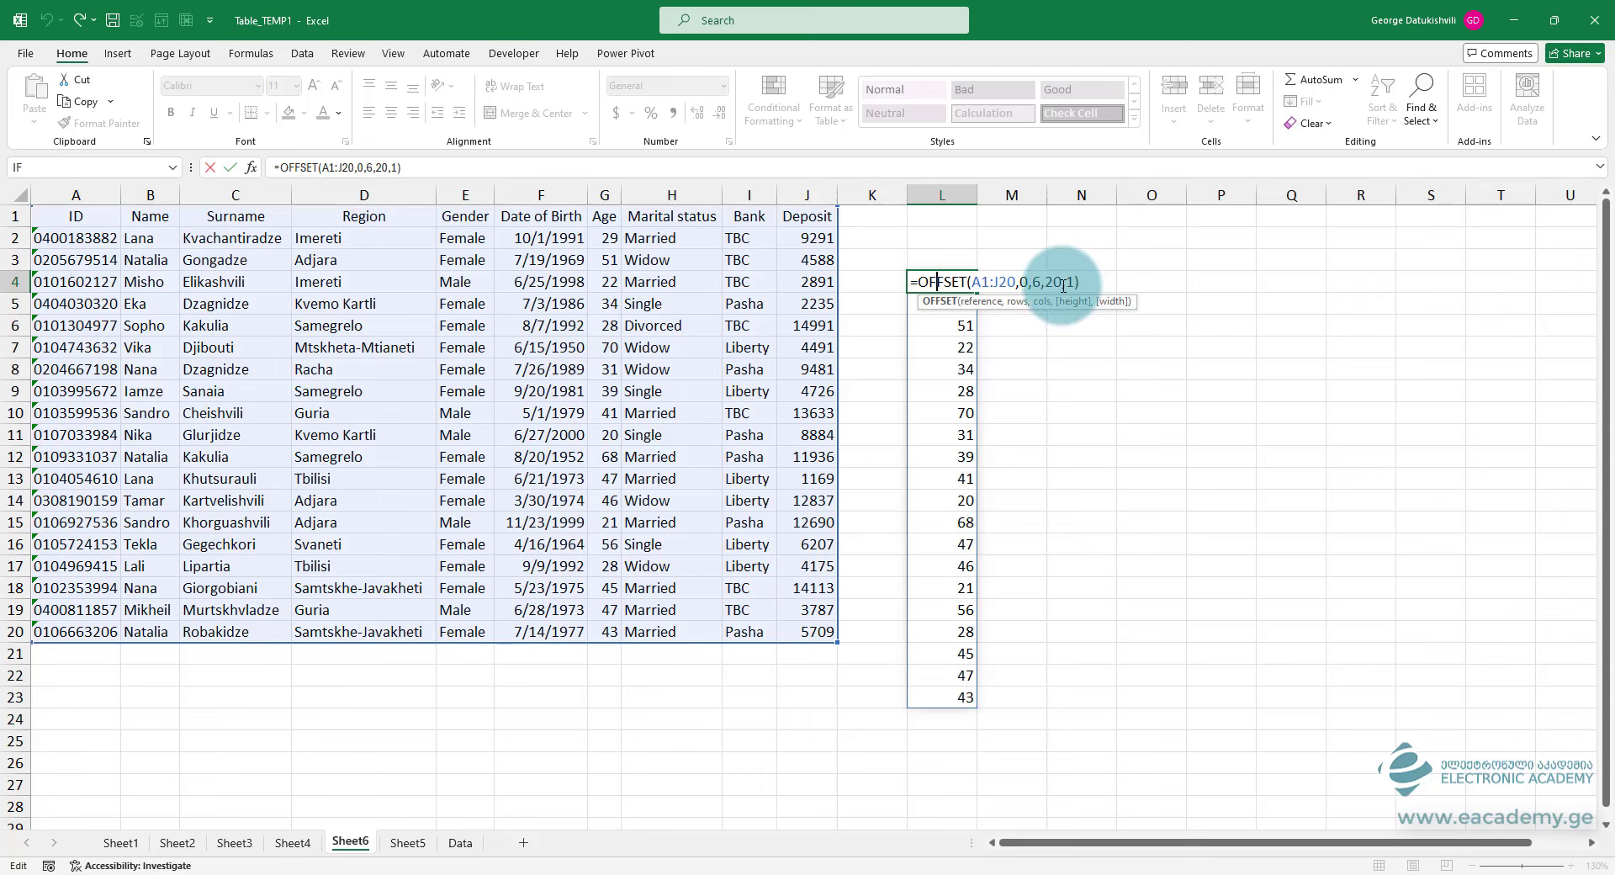
key("Return")
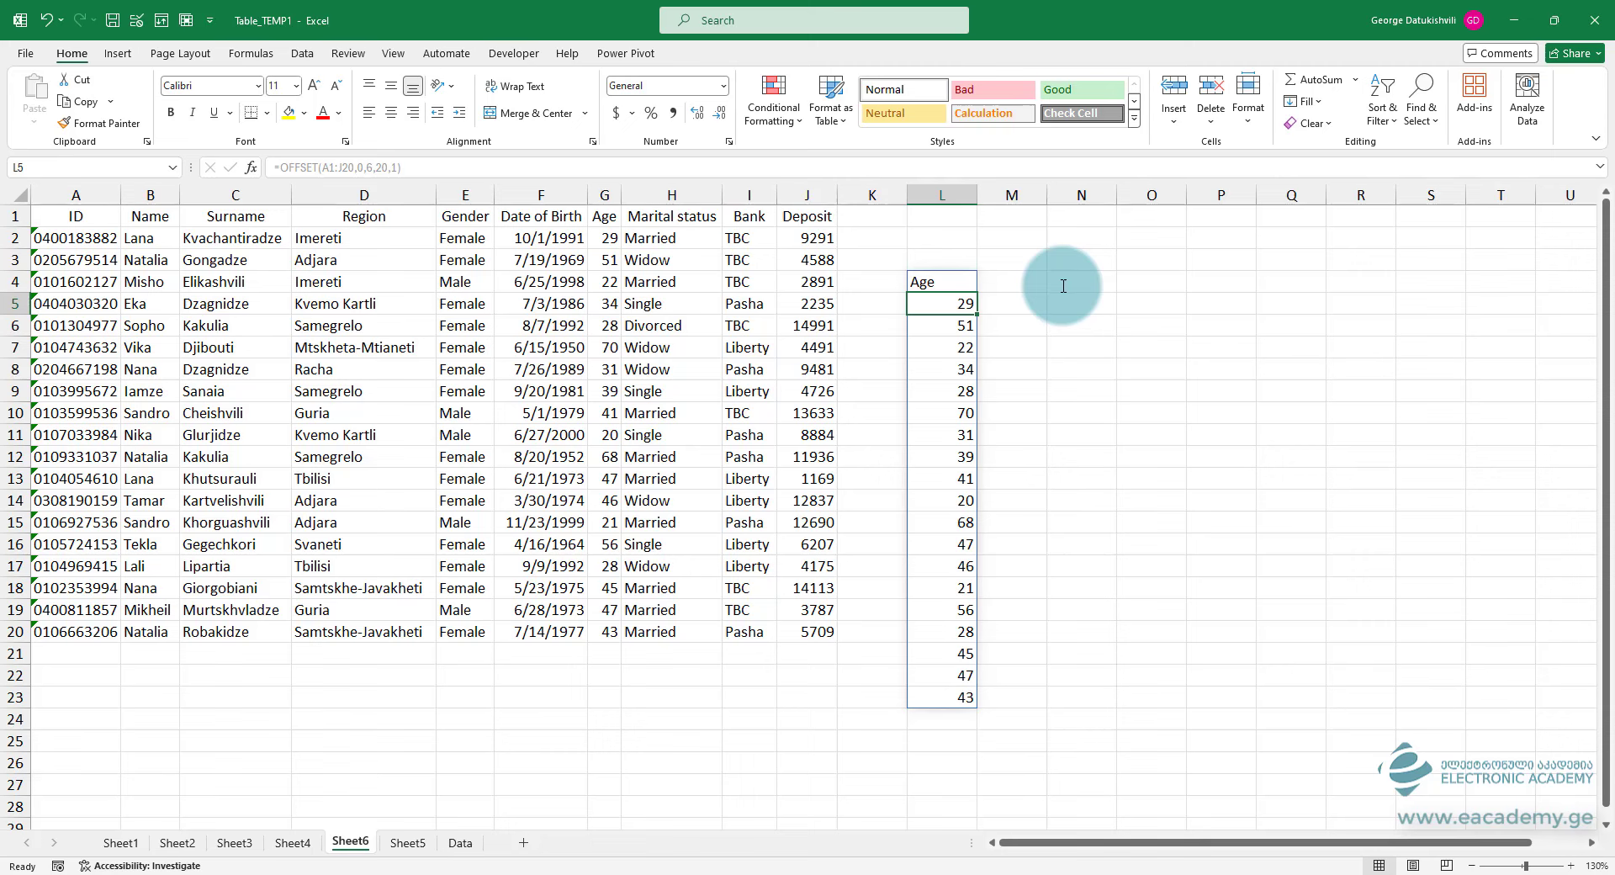
left_click(963, 282)
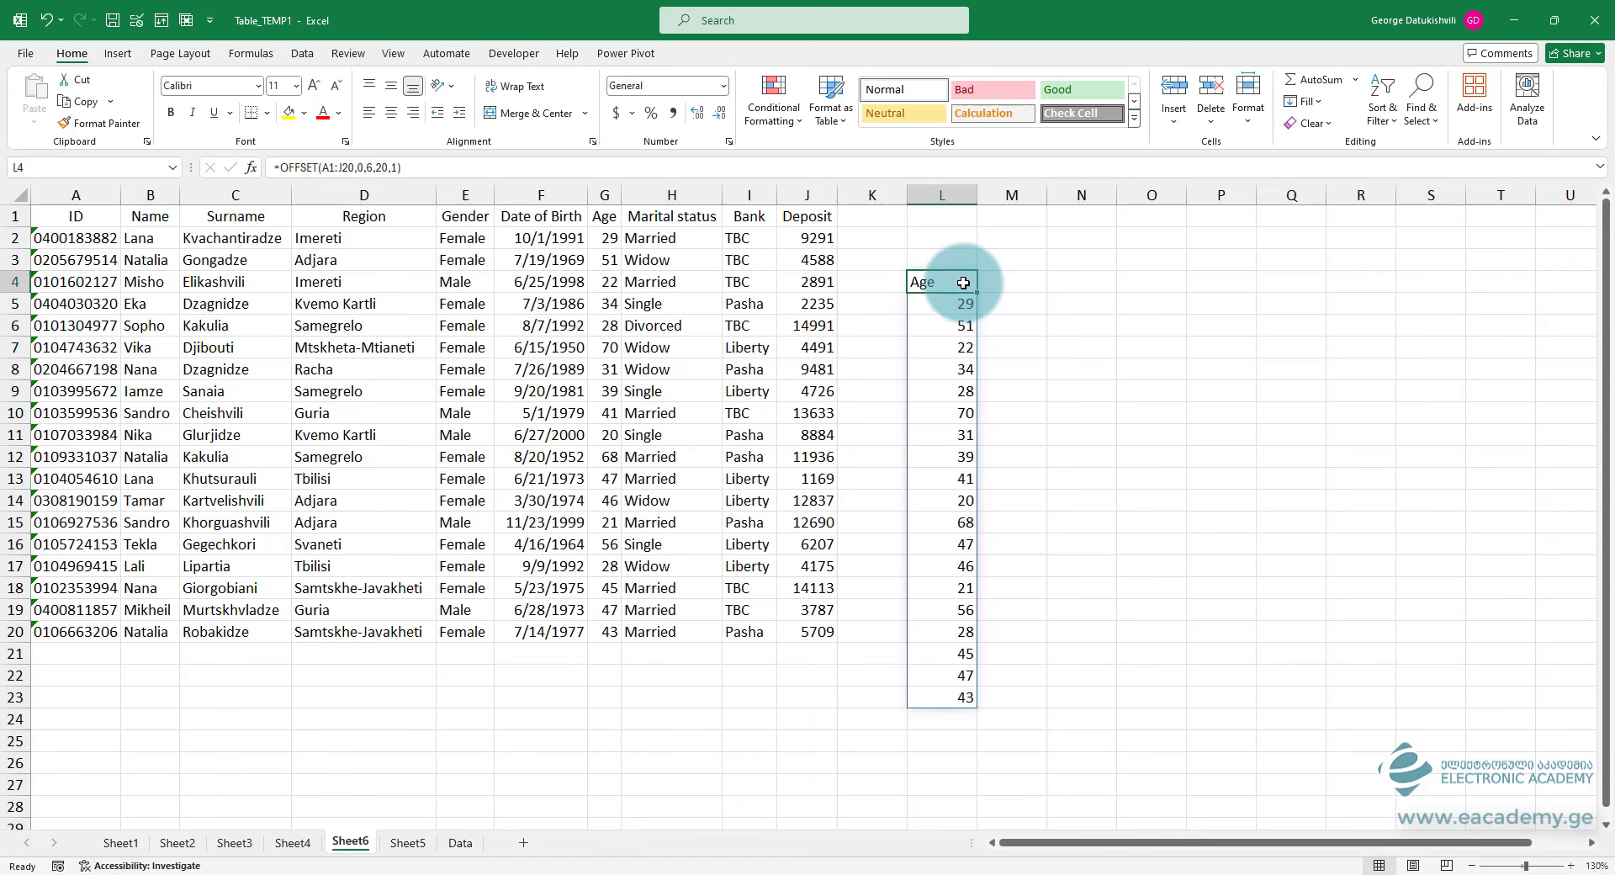
key("Delete")
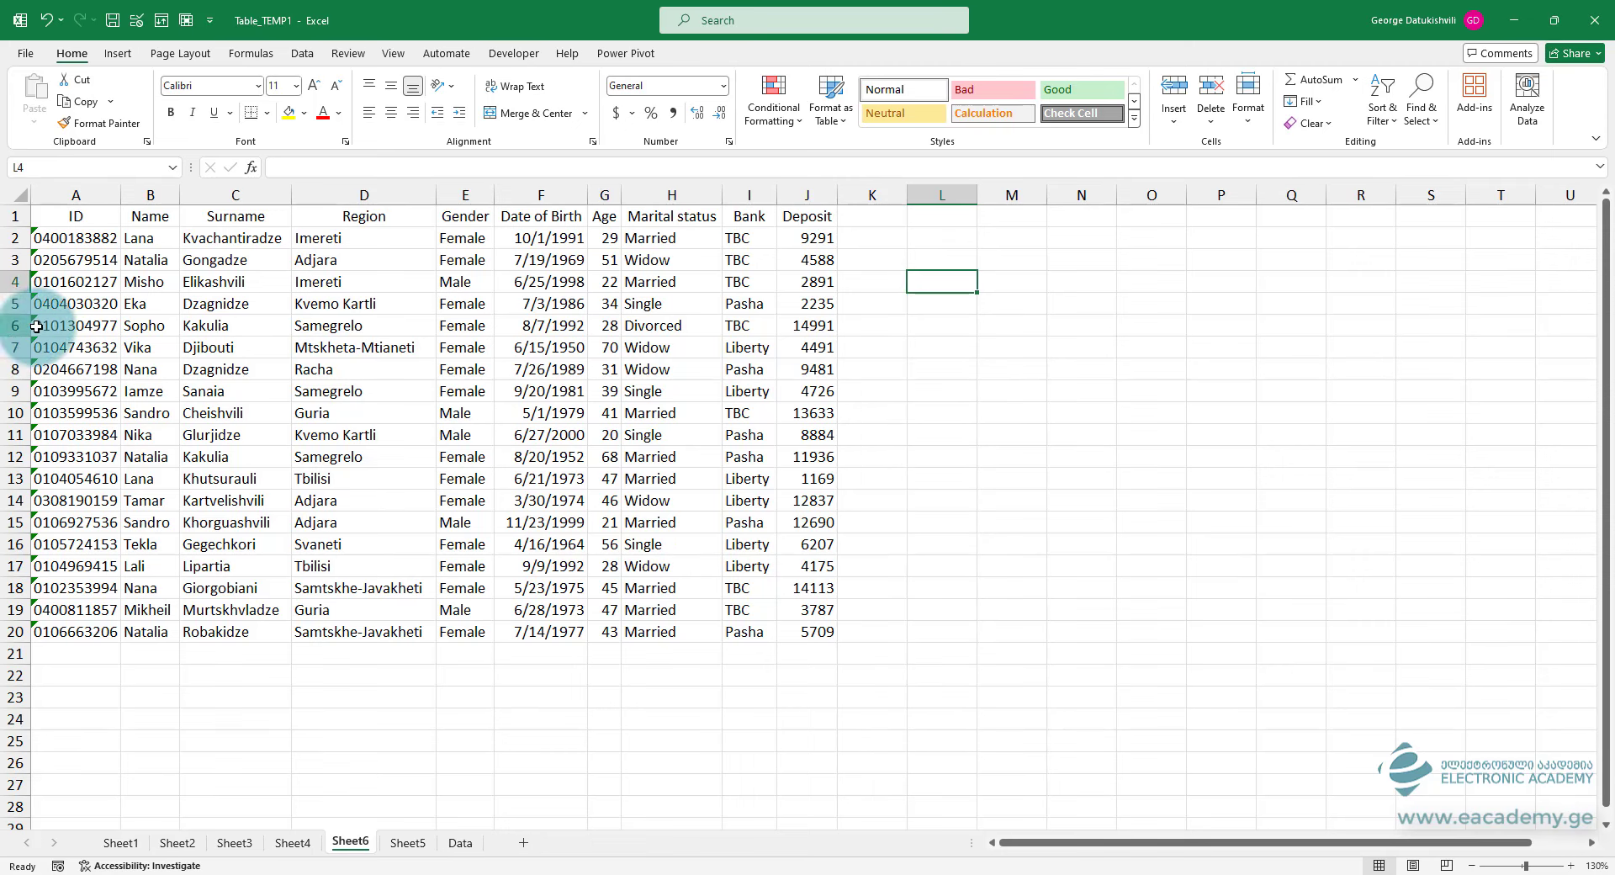
- Highlight the table's first seven rows, the part in A1:D7, and the whole of row 12
left_click_drag(71, 217, 798, 357)
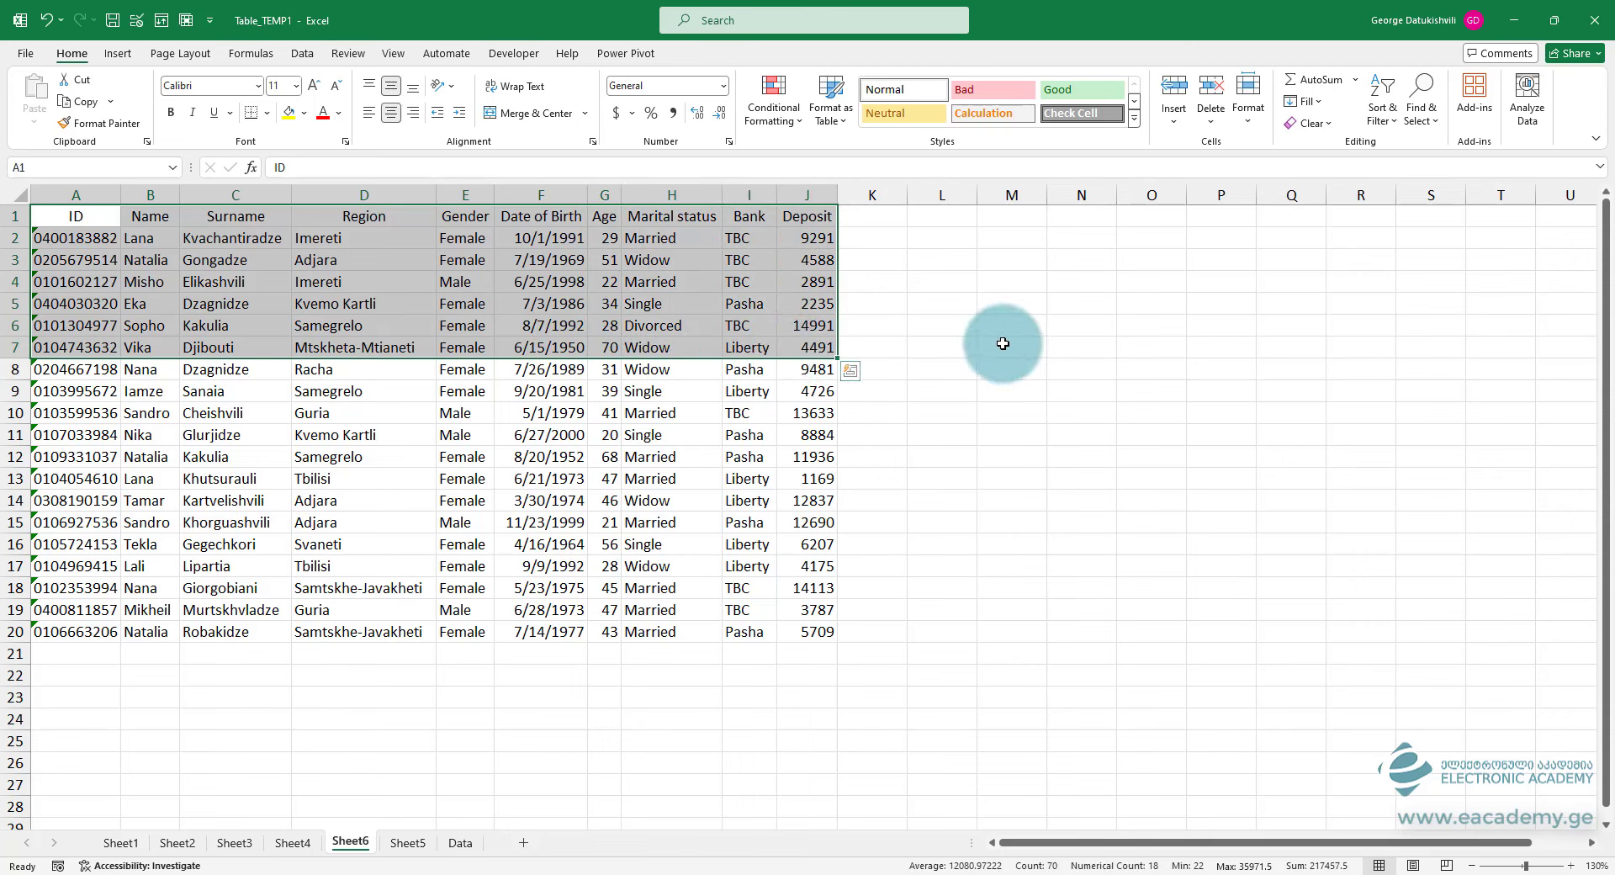
left_click_drag(75, 216, 409, 357)
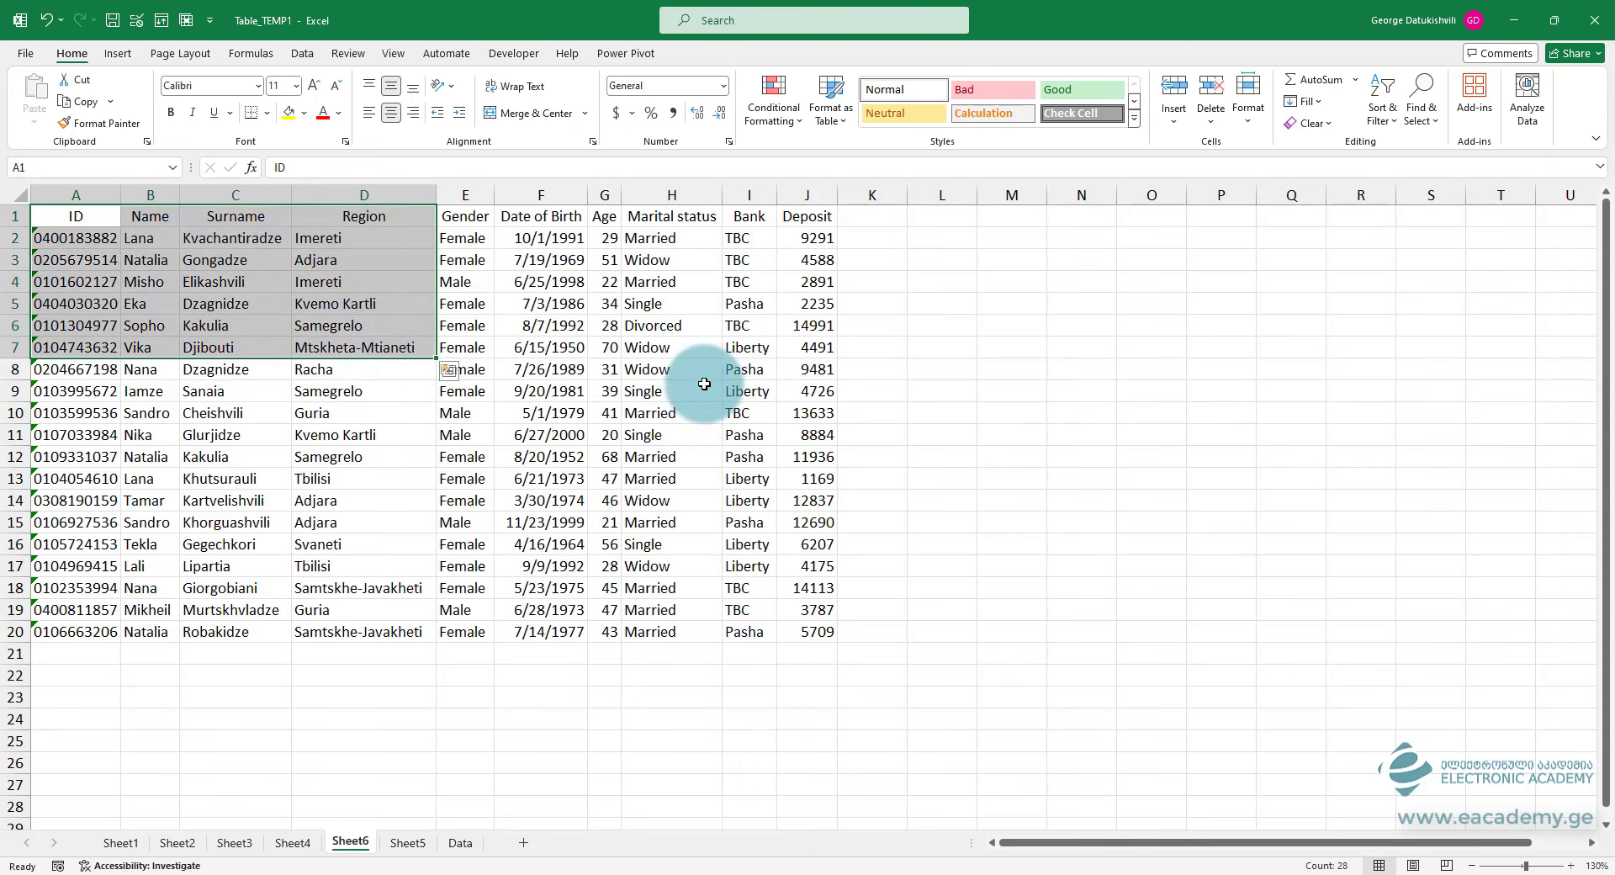
left_click(1002, 327)
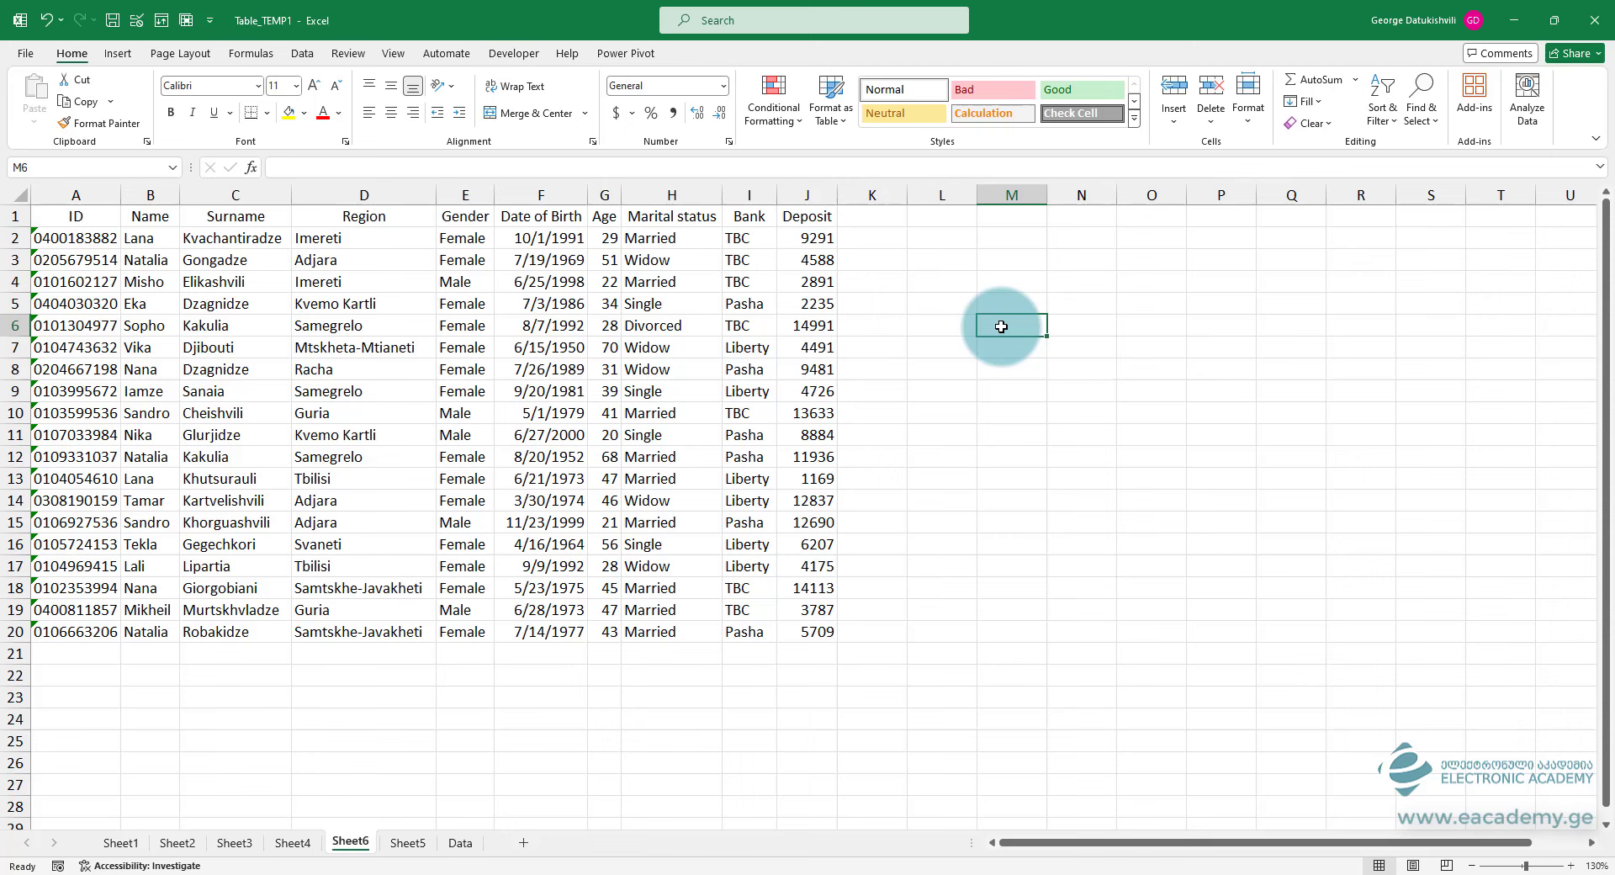
left_click(15, 456)
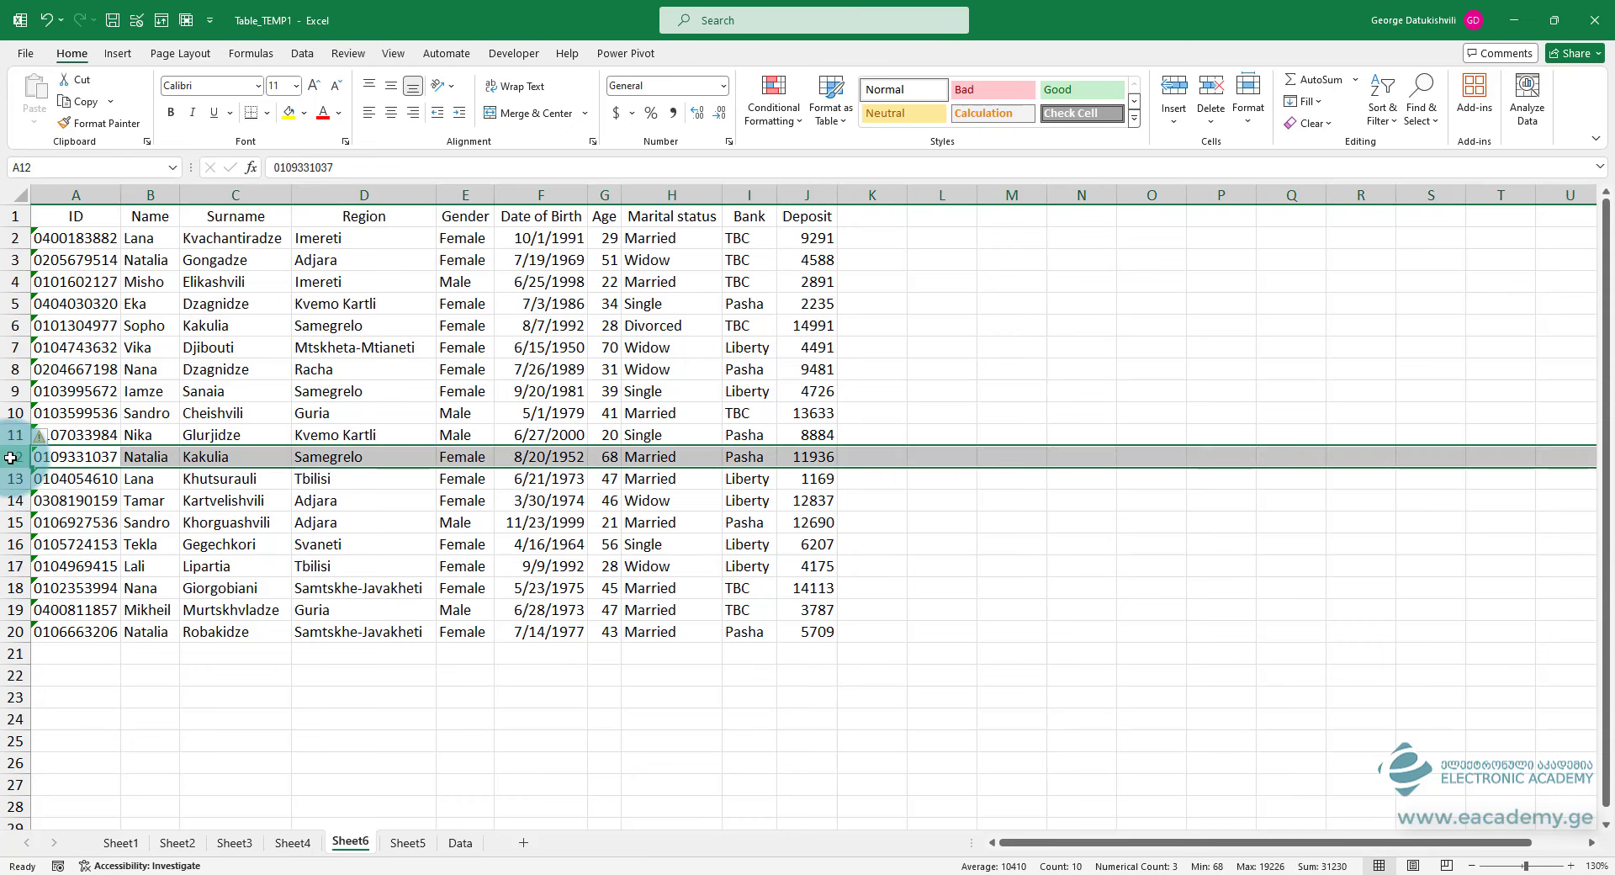
- Highlight the whole Region column and the table's last five rows, A16:J20
left_click(361, 196)
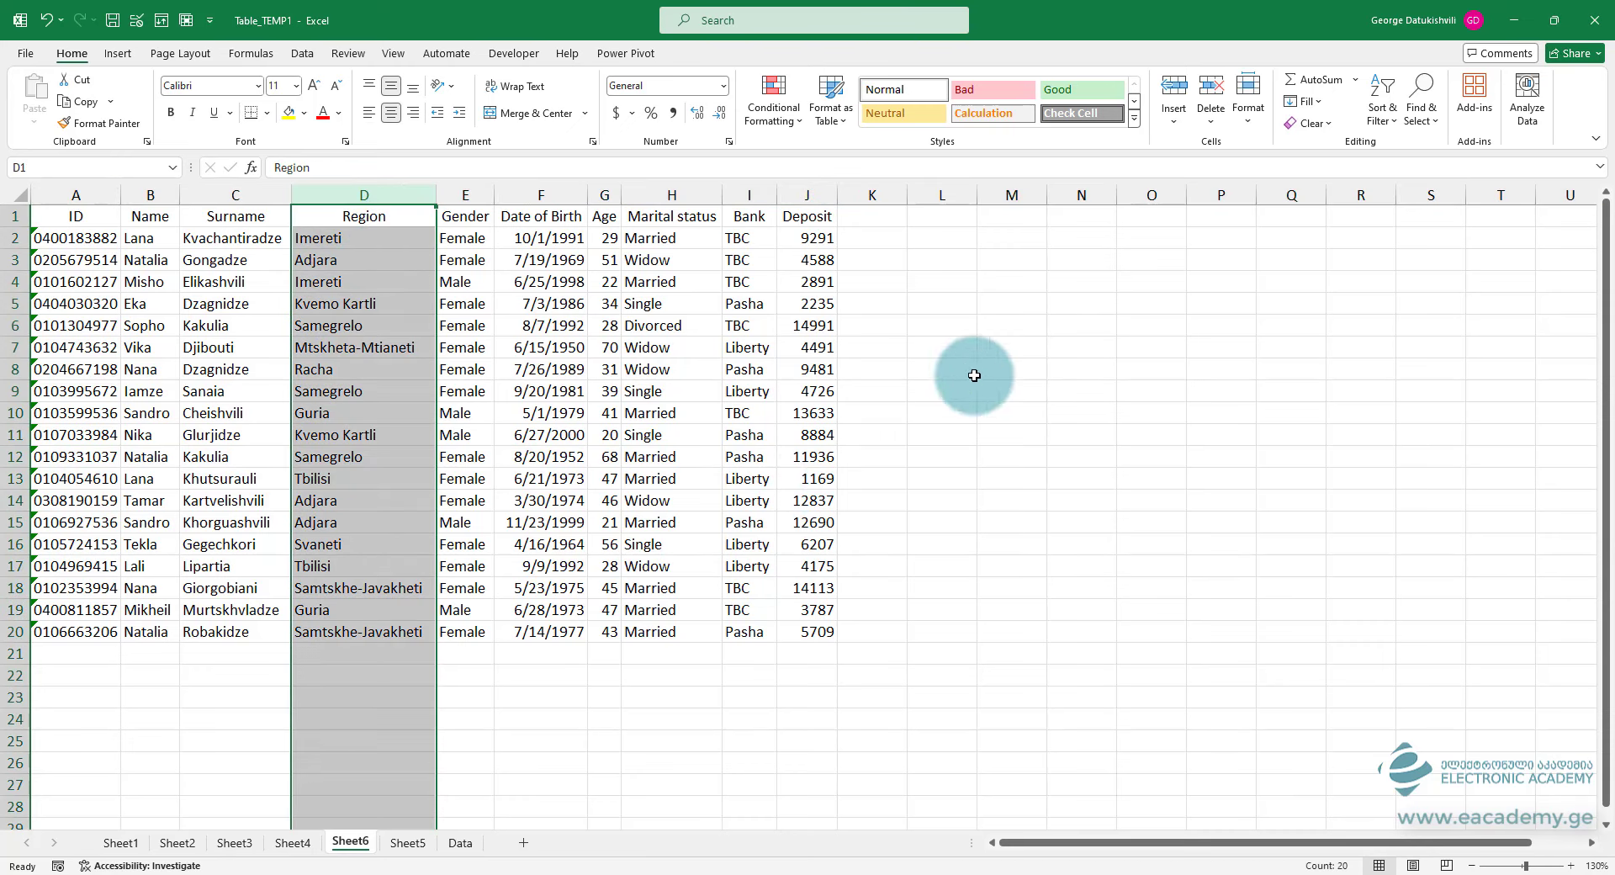
left_click(969, 347)
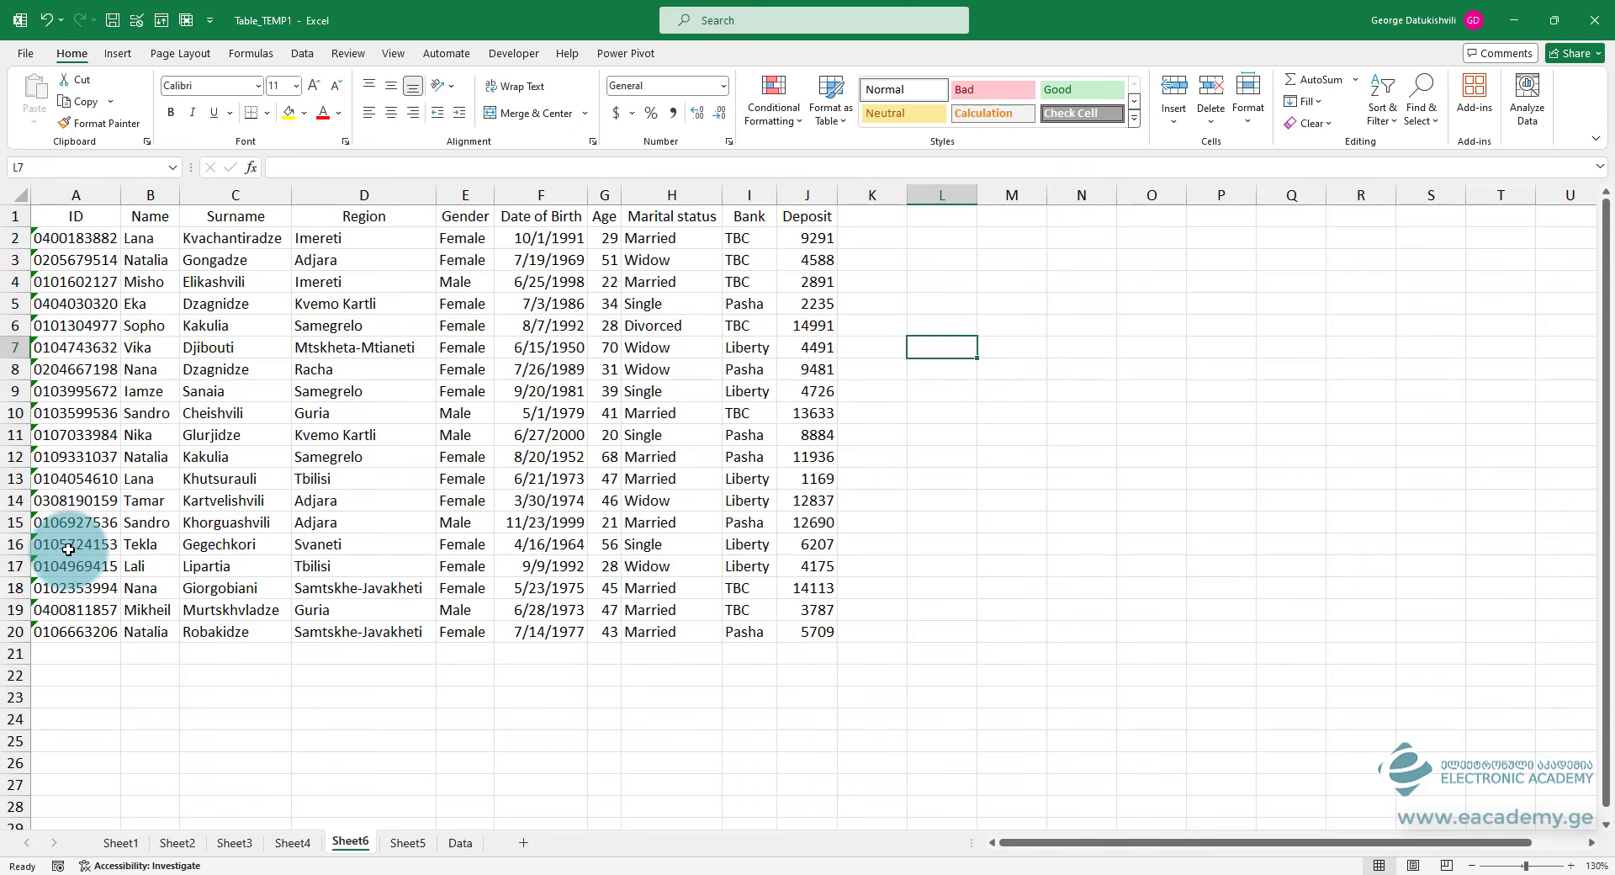
left_click_drag(68, 548, 824, 631)
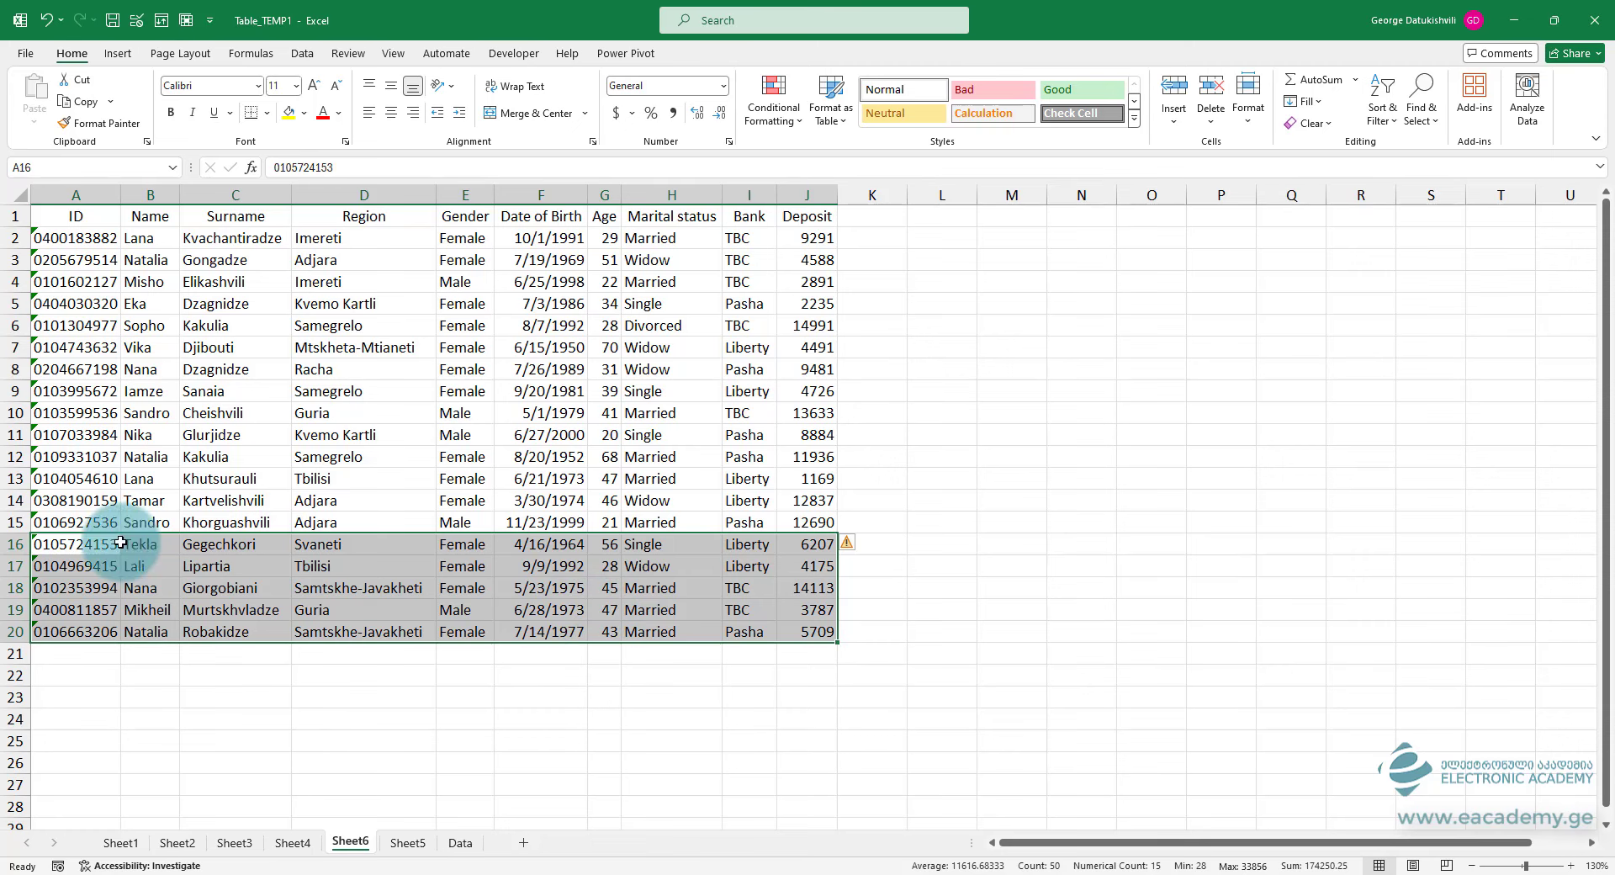
- Enter a TAKE formula in M6 that returns the first 5 rows of A1:J20
left_click(989, 334)
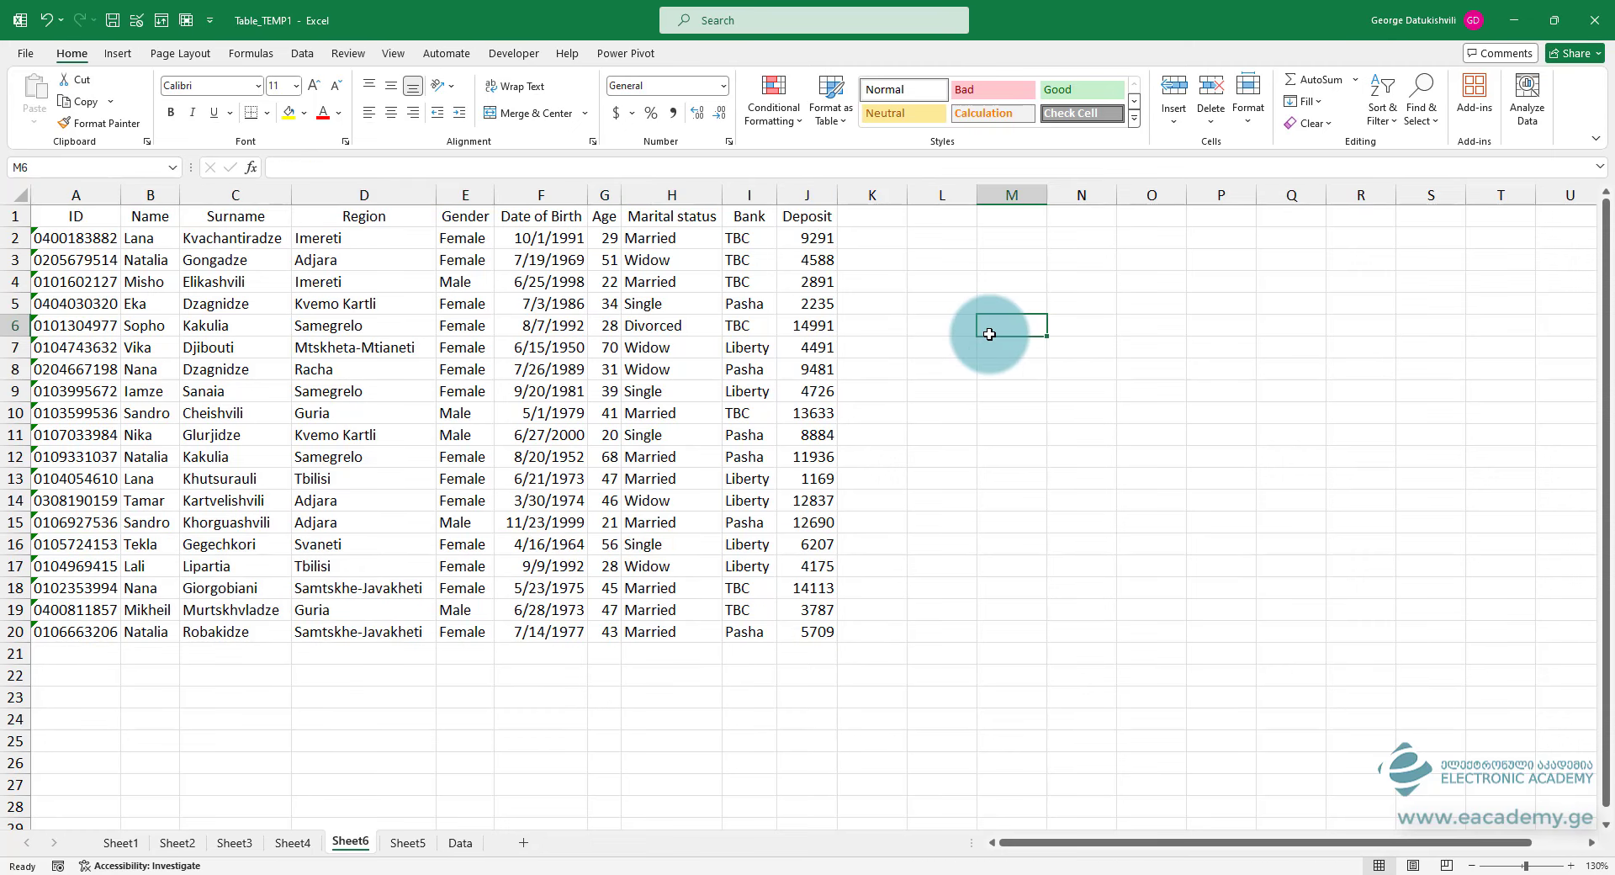
type("=TAKE(")
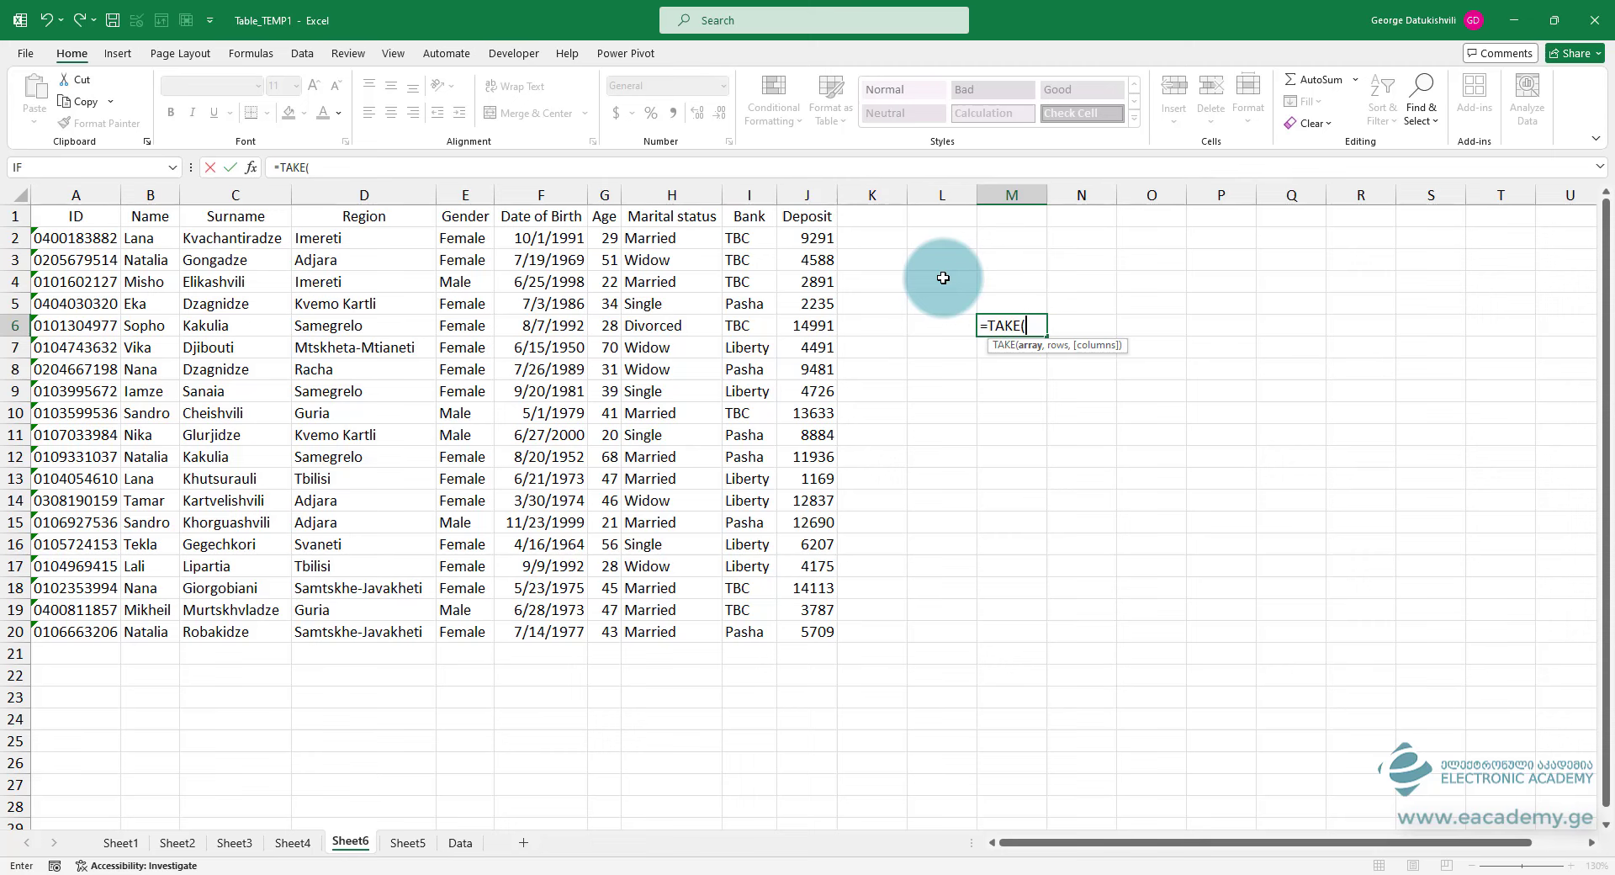
left_click_drag(60, 223, 806, 631)
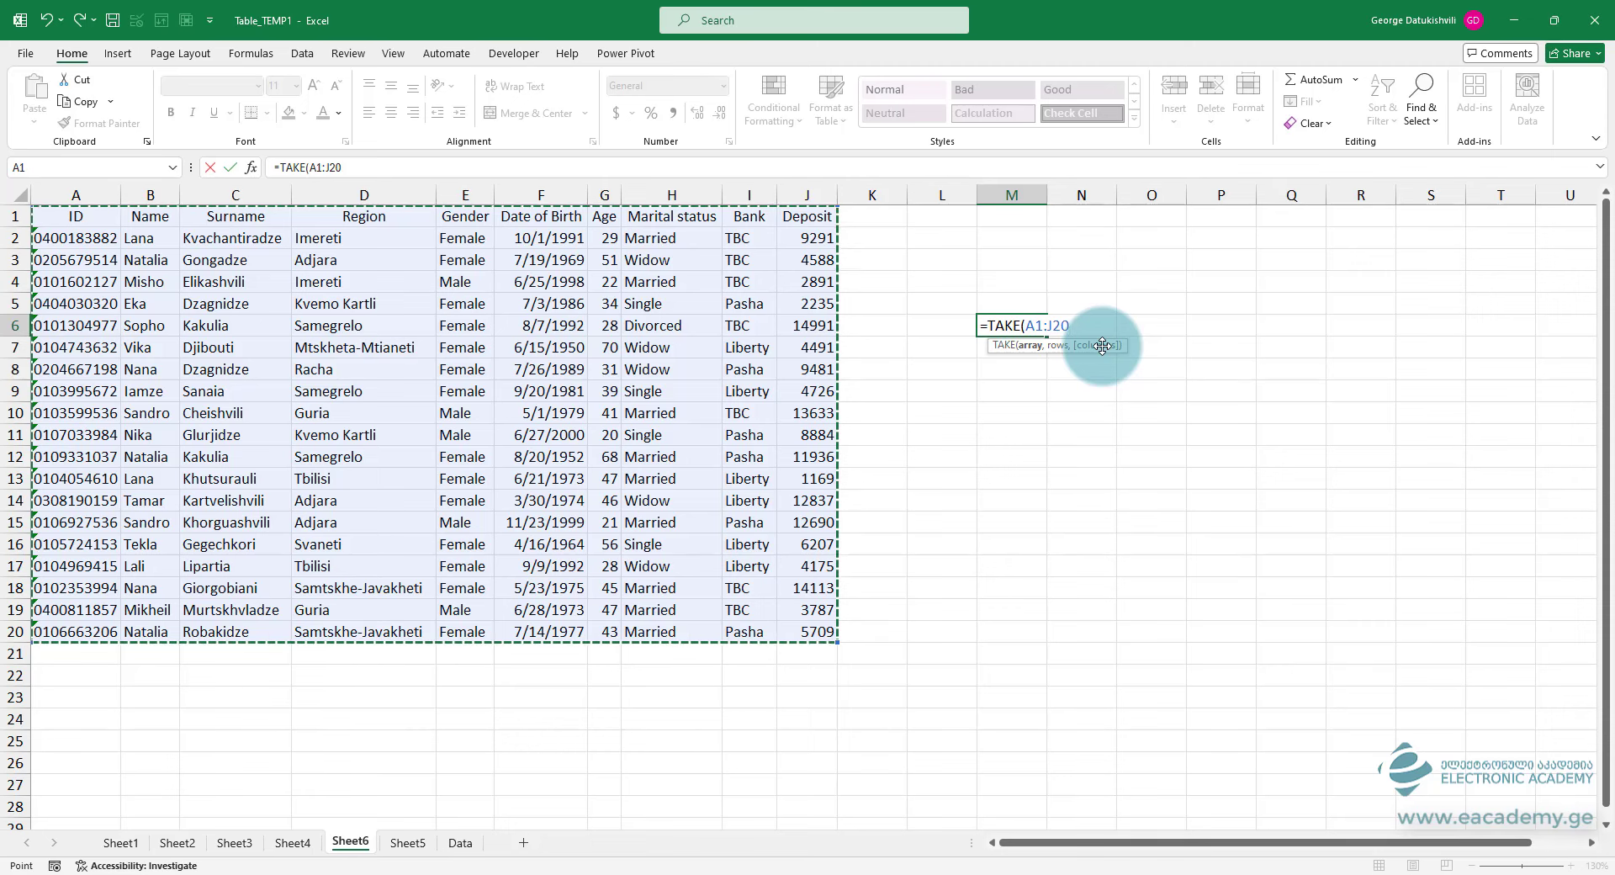
type(",")
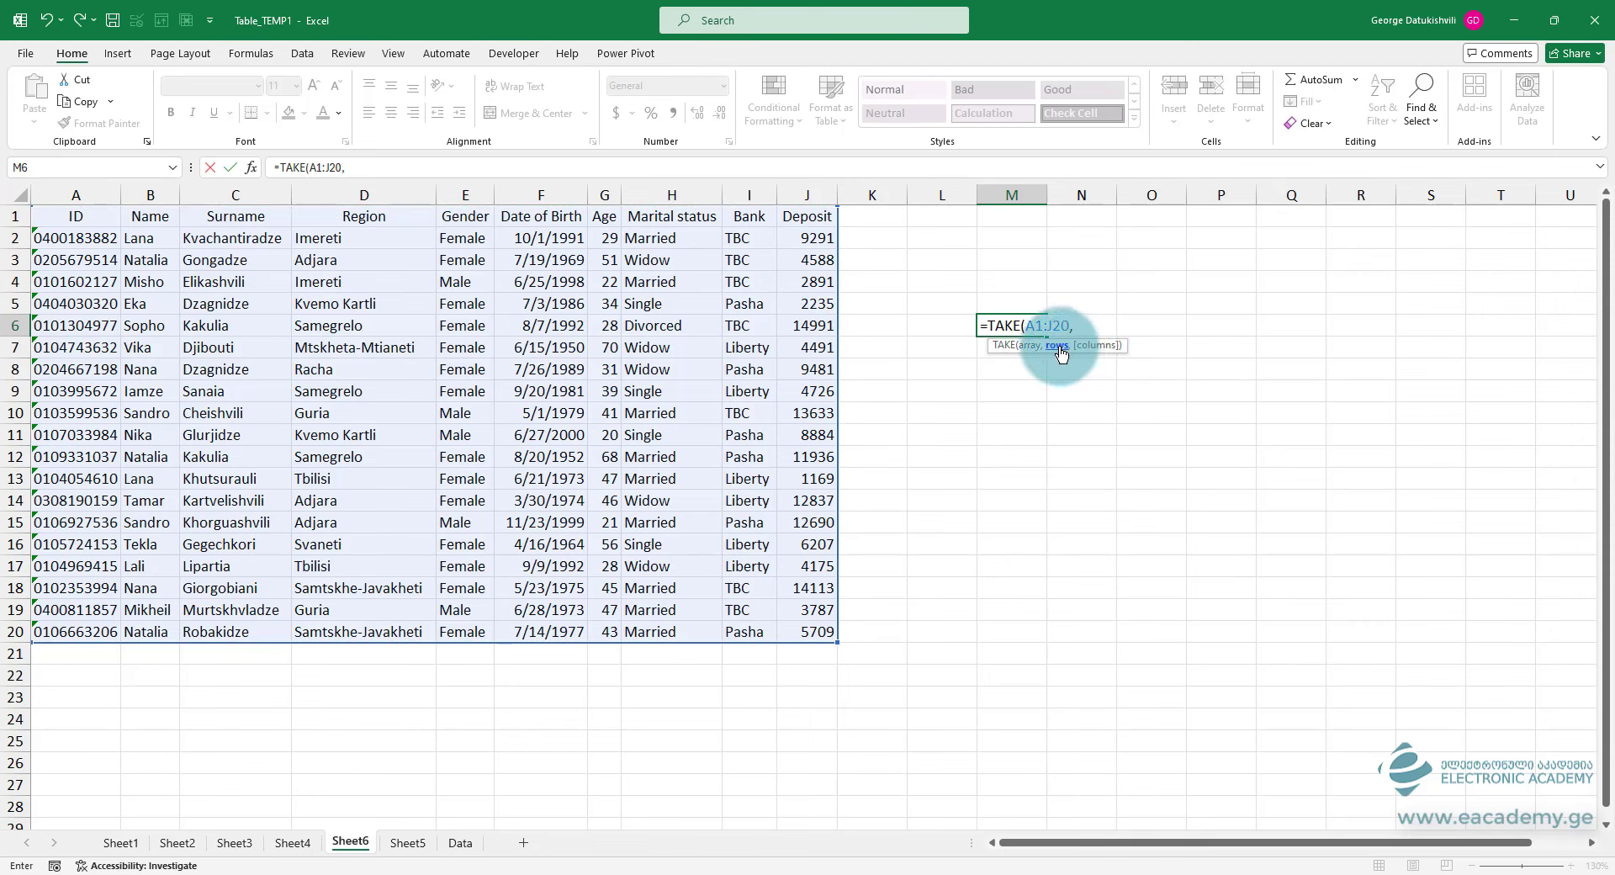
type("5")
key("Return")
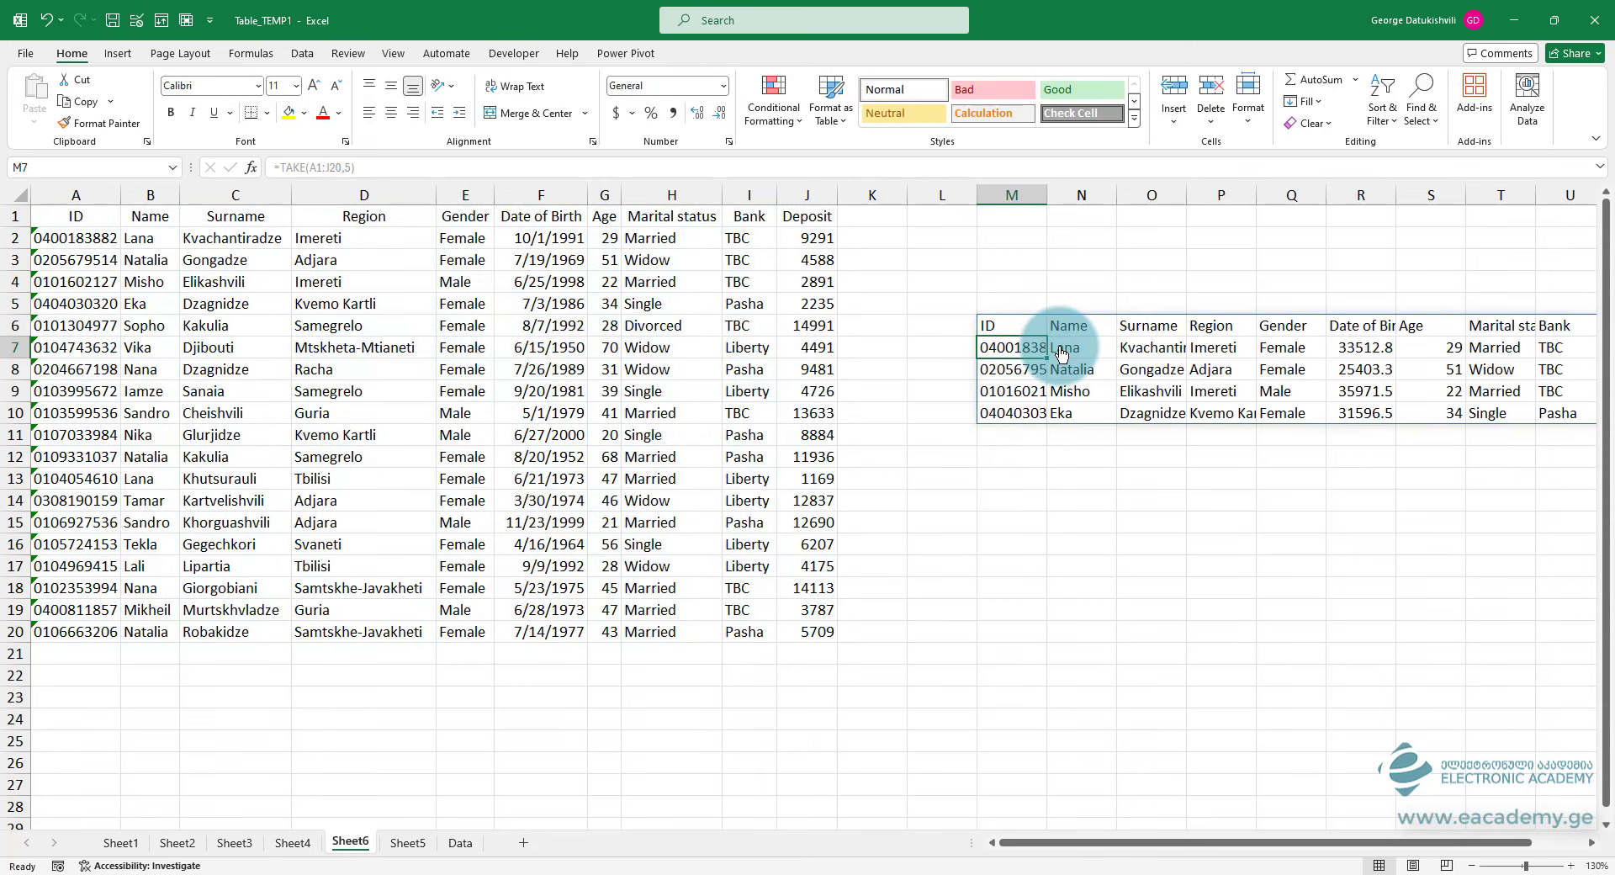
- Add a columns argument of 4 to the TAKE formula in M6, making it =TAKE(A1:J20,5,4), and highlight its output
left_click(1016, 325)
double_click(1016, 325)
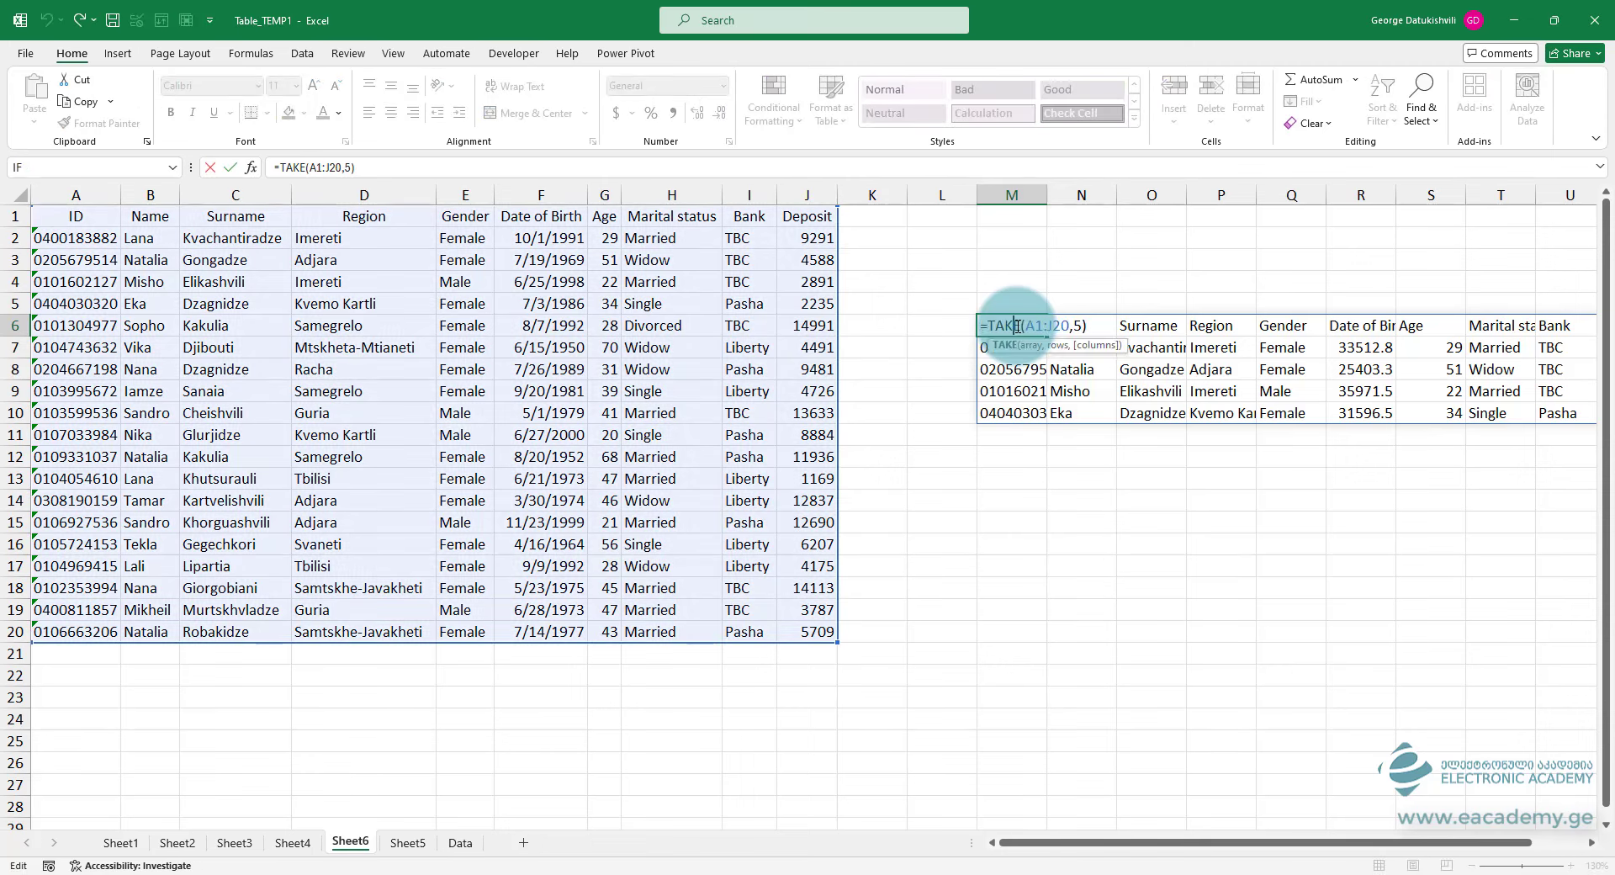
type(",")
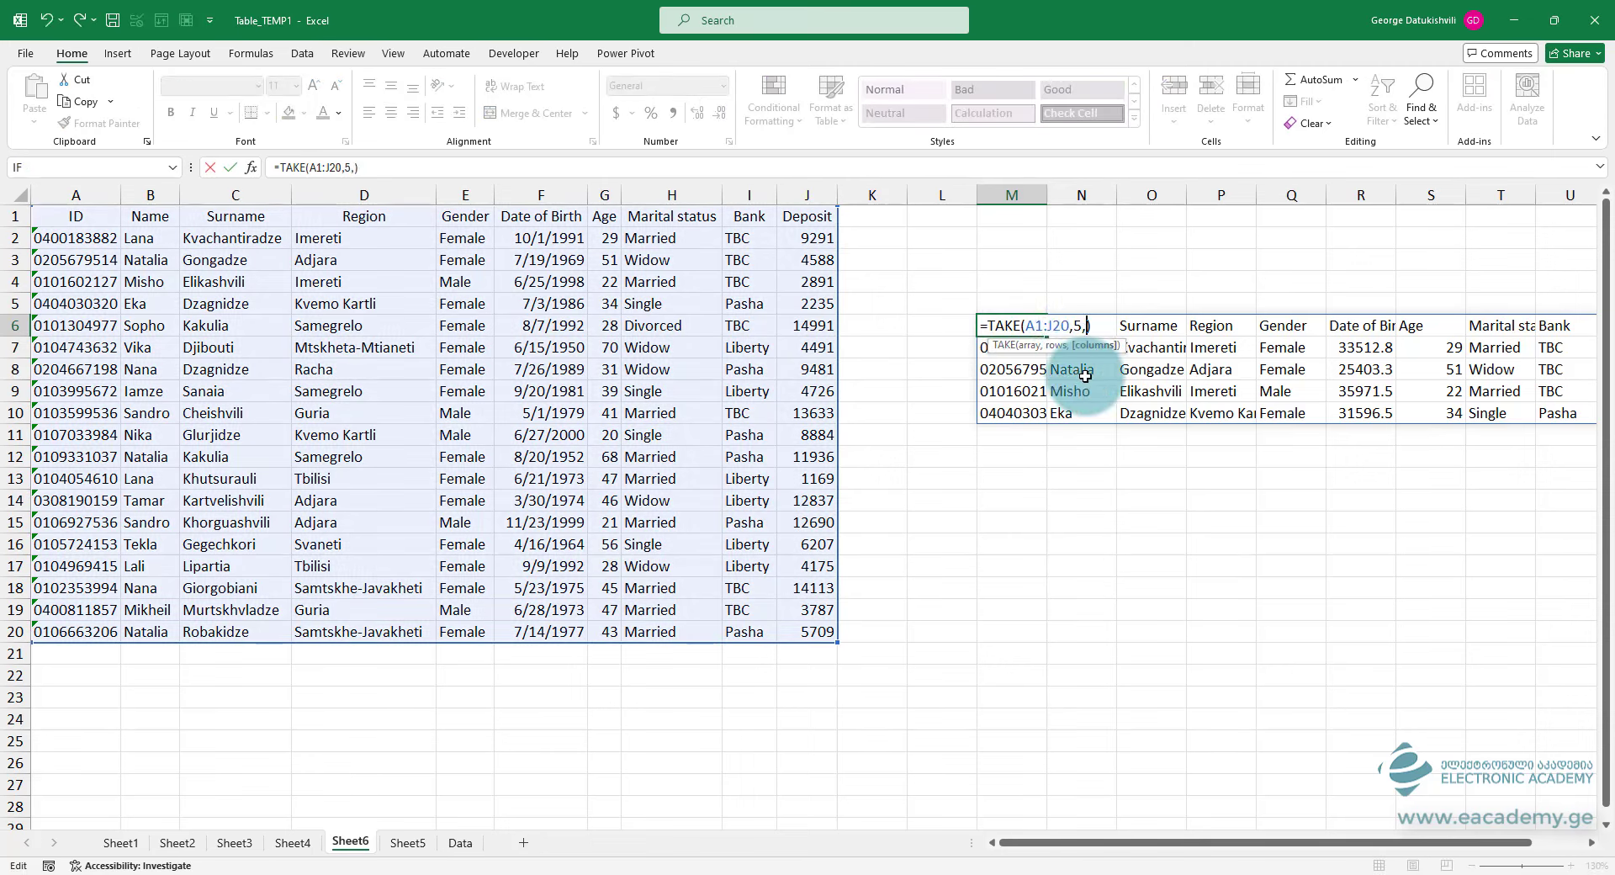
type("4")
key("Return")
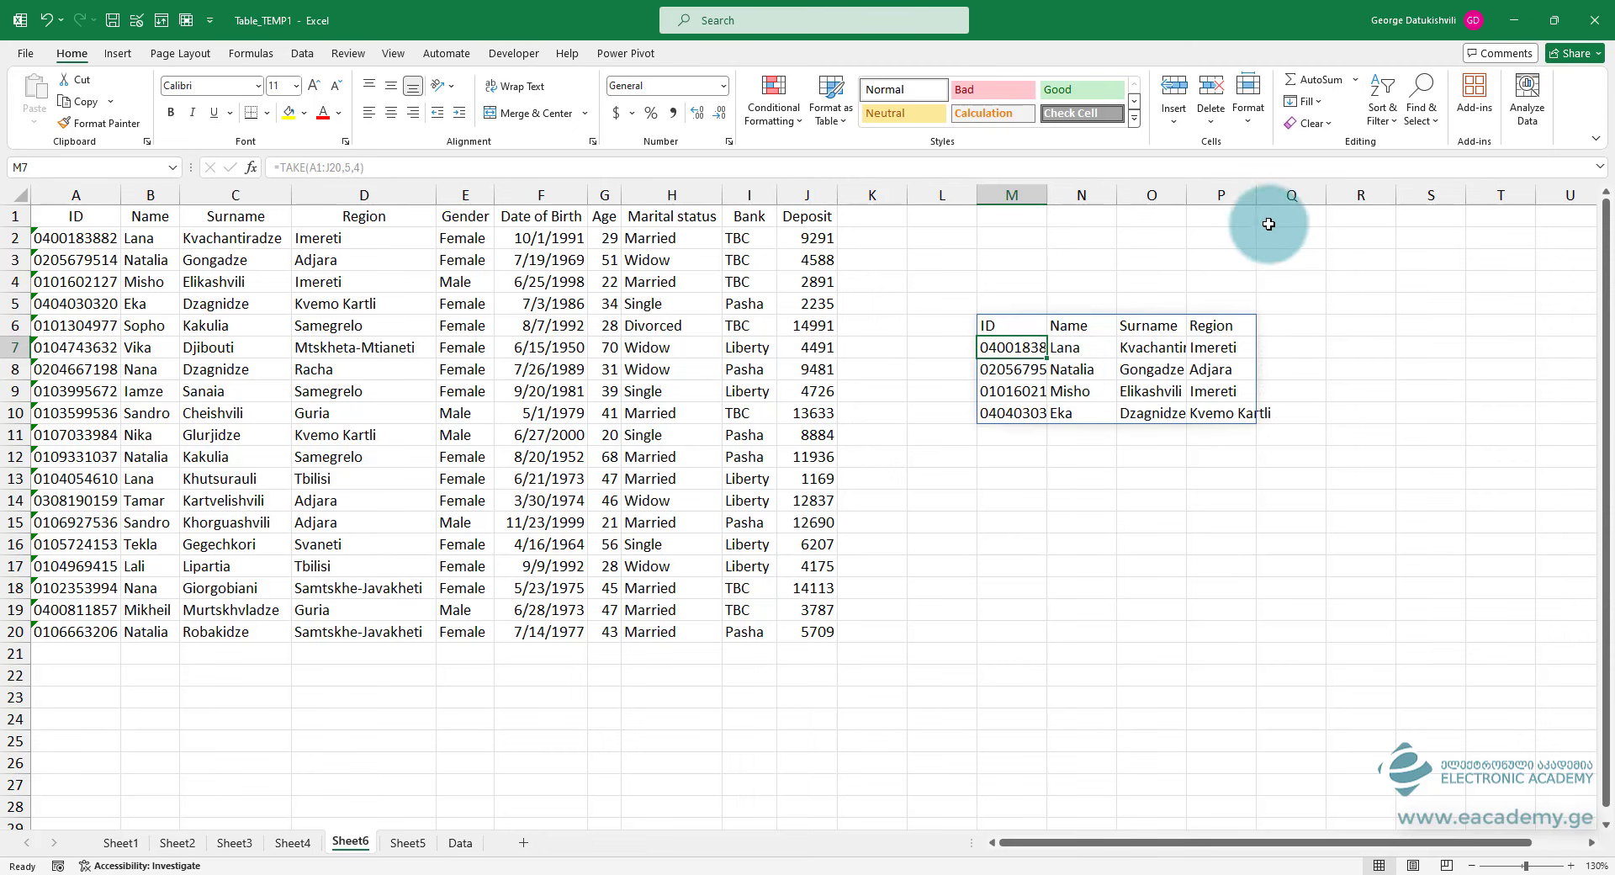
left_click_drag(1018, 324, 1226, 415)
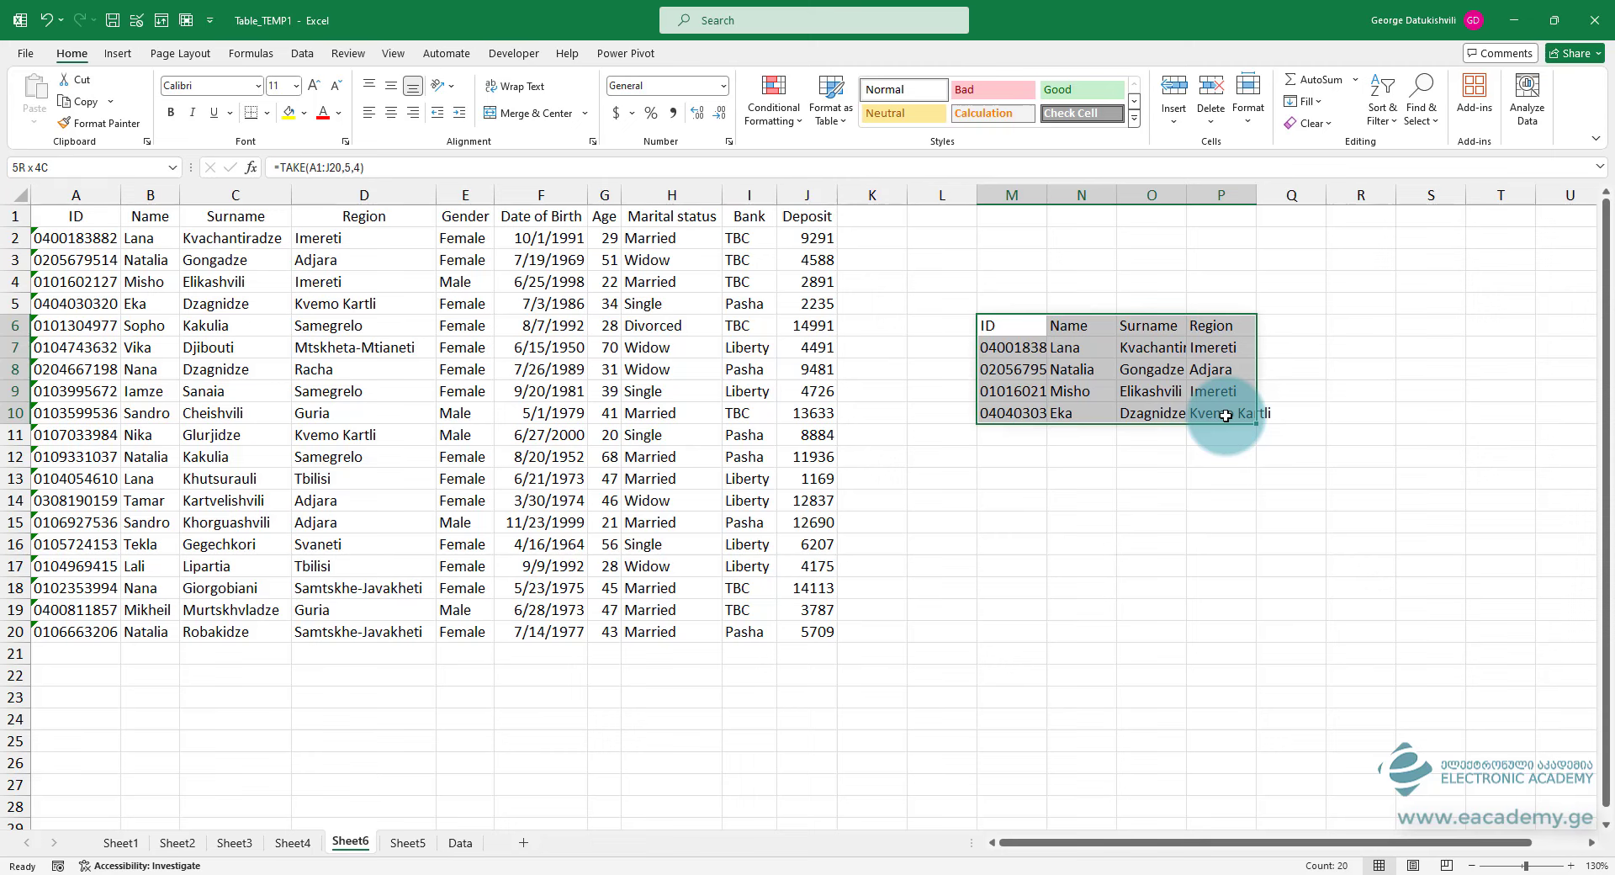
- Set the rows argument of the TAKE formula in M6 to -3, clear its columns argument, and highlight the matching source rows A18:J20
left_click(1007, 324)
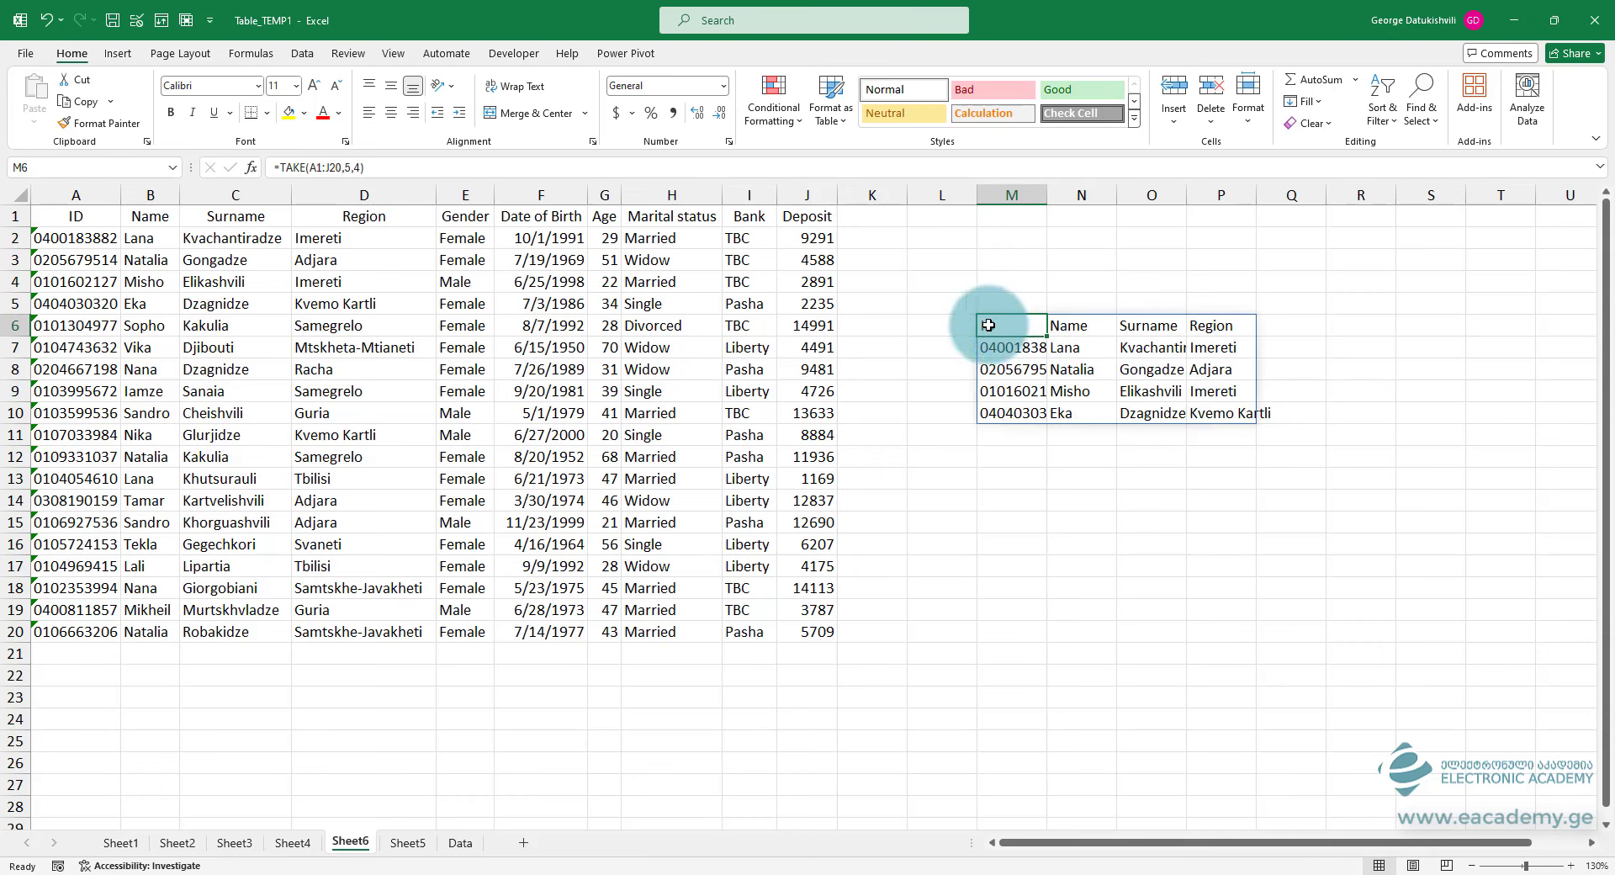
left_click(251, 168)
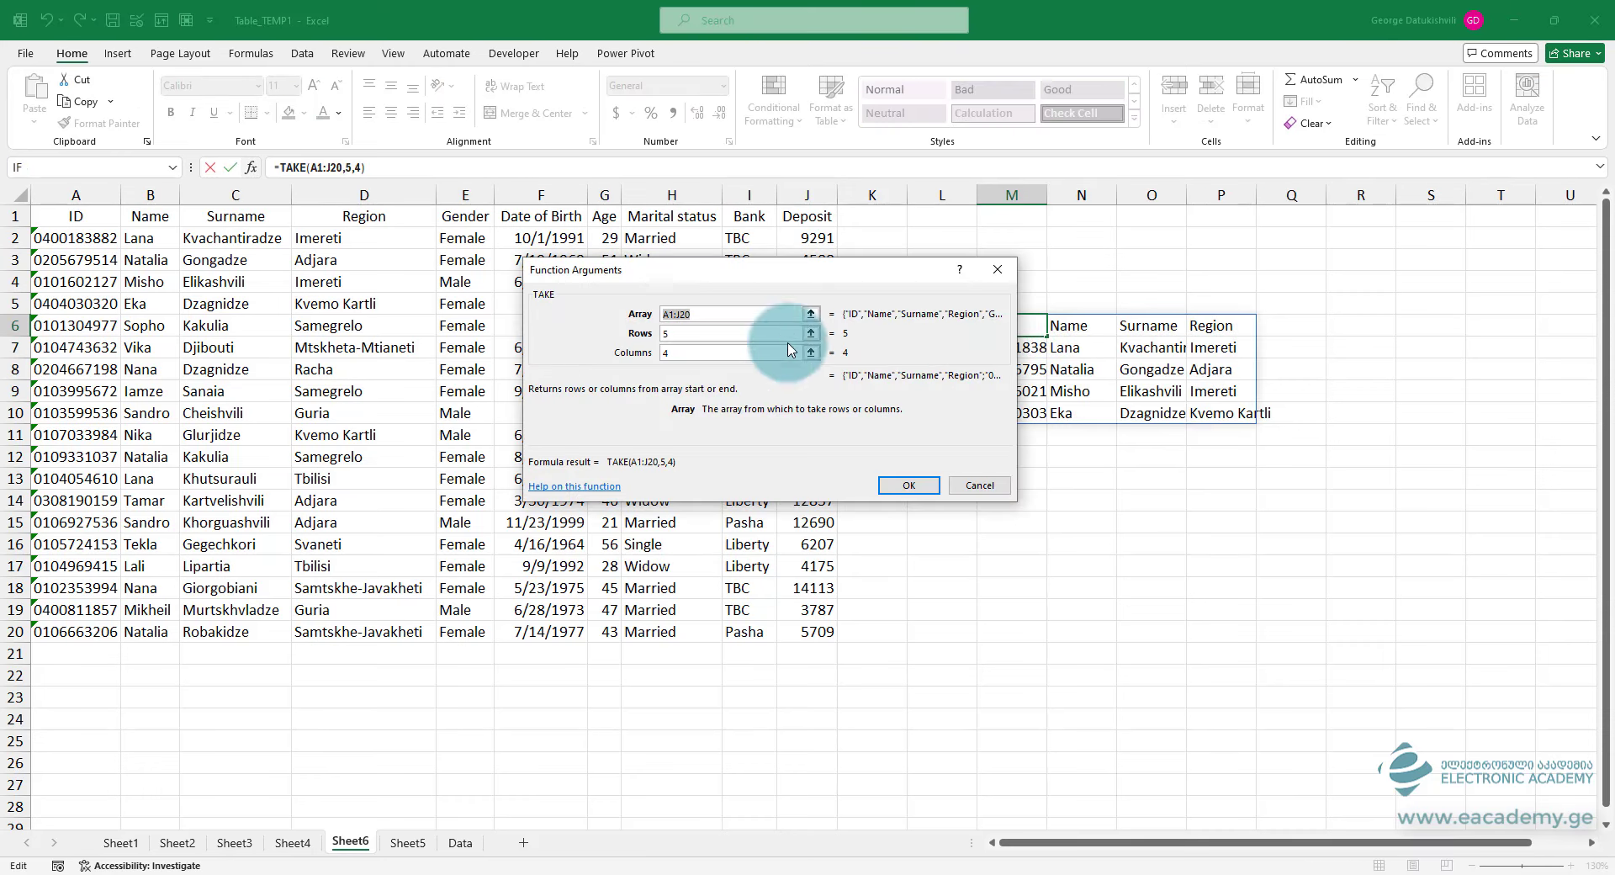
left_click(698, 334)
key("BackSpace")
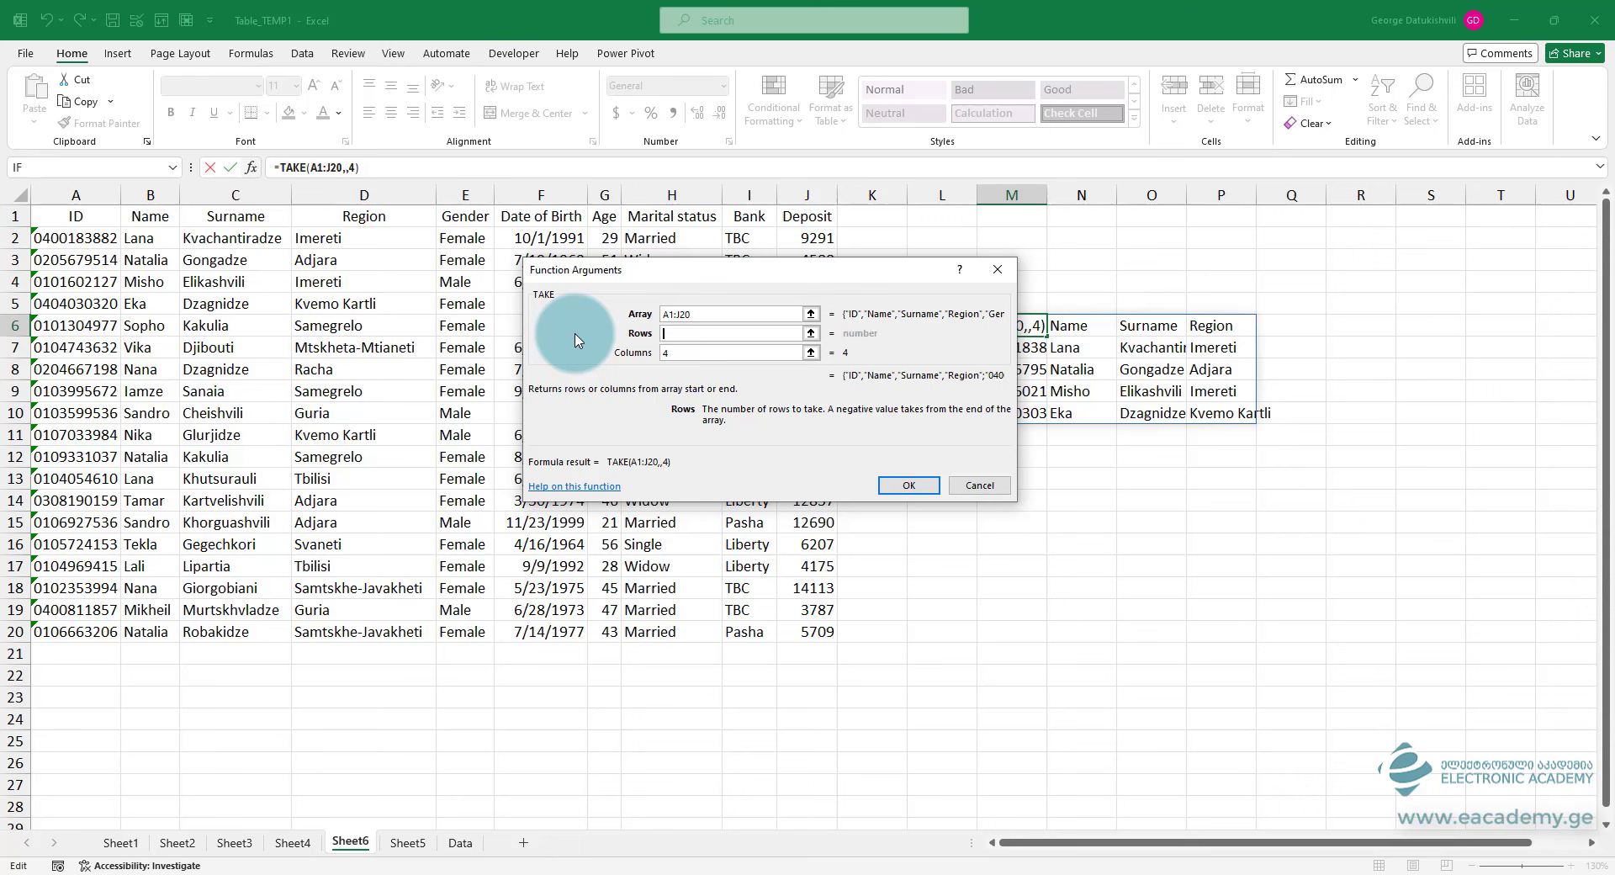
left_click(703, 352)
key("BackSpace")
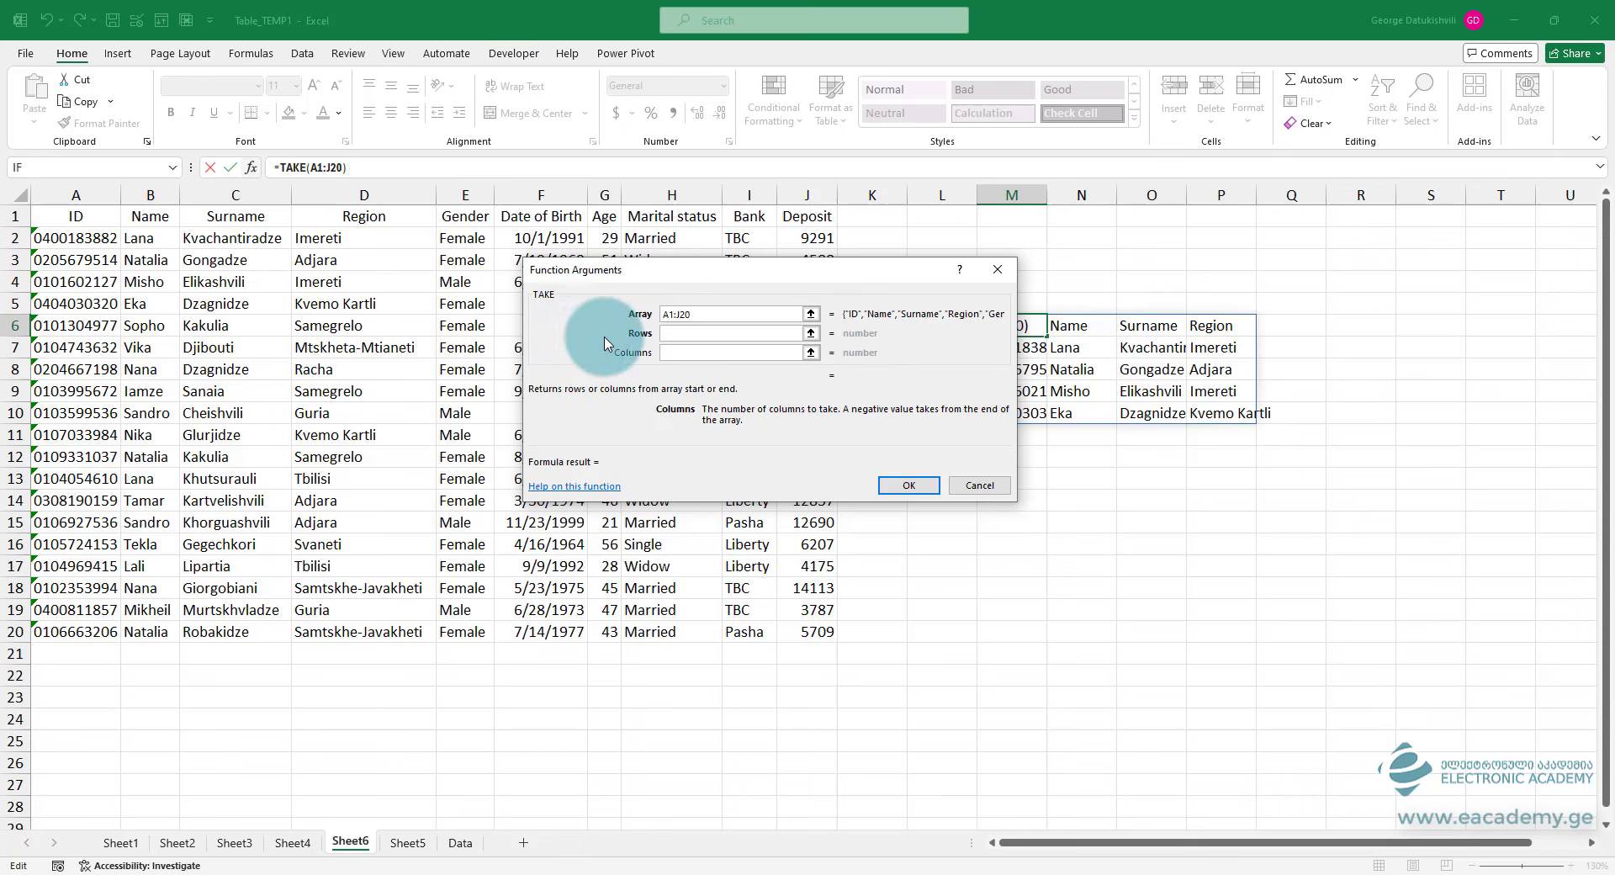
left_click(671, 337)
type("-3")
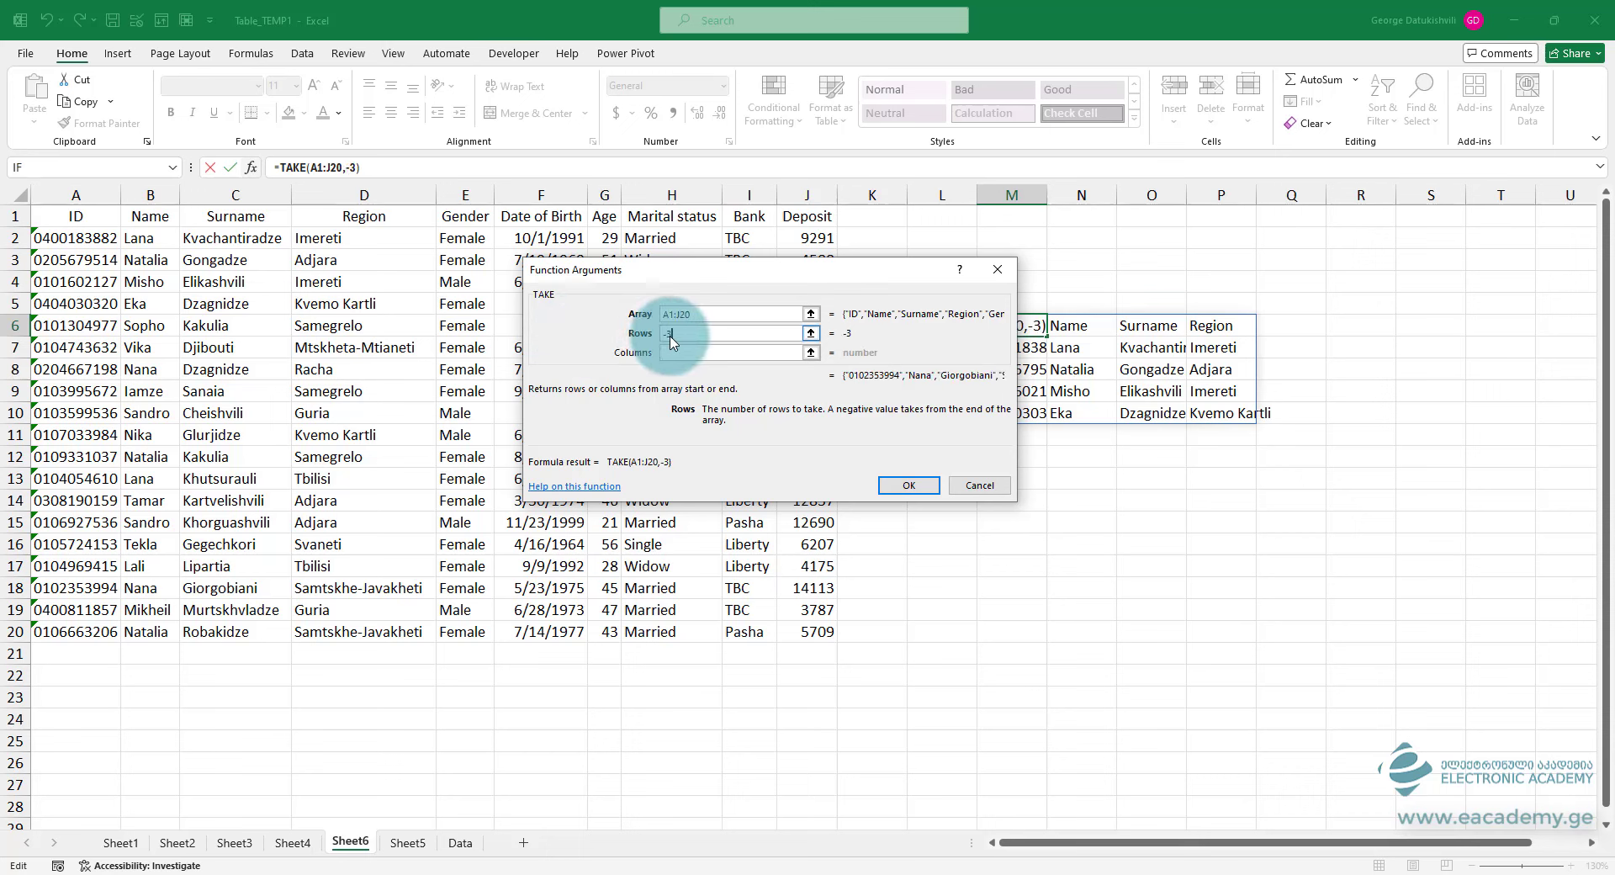
key("Return")
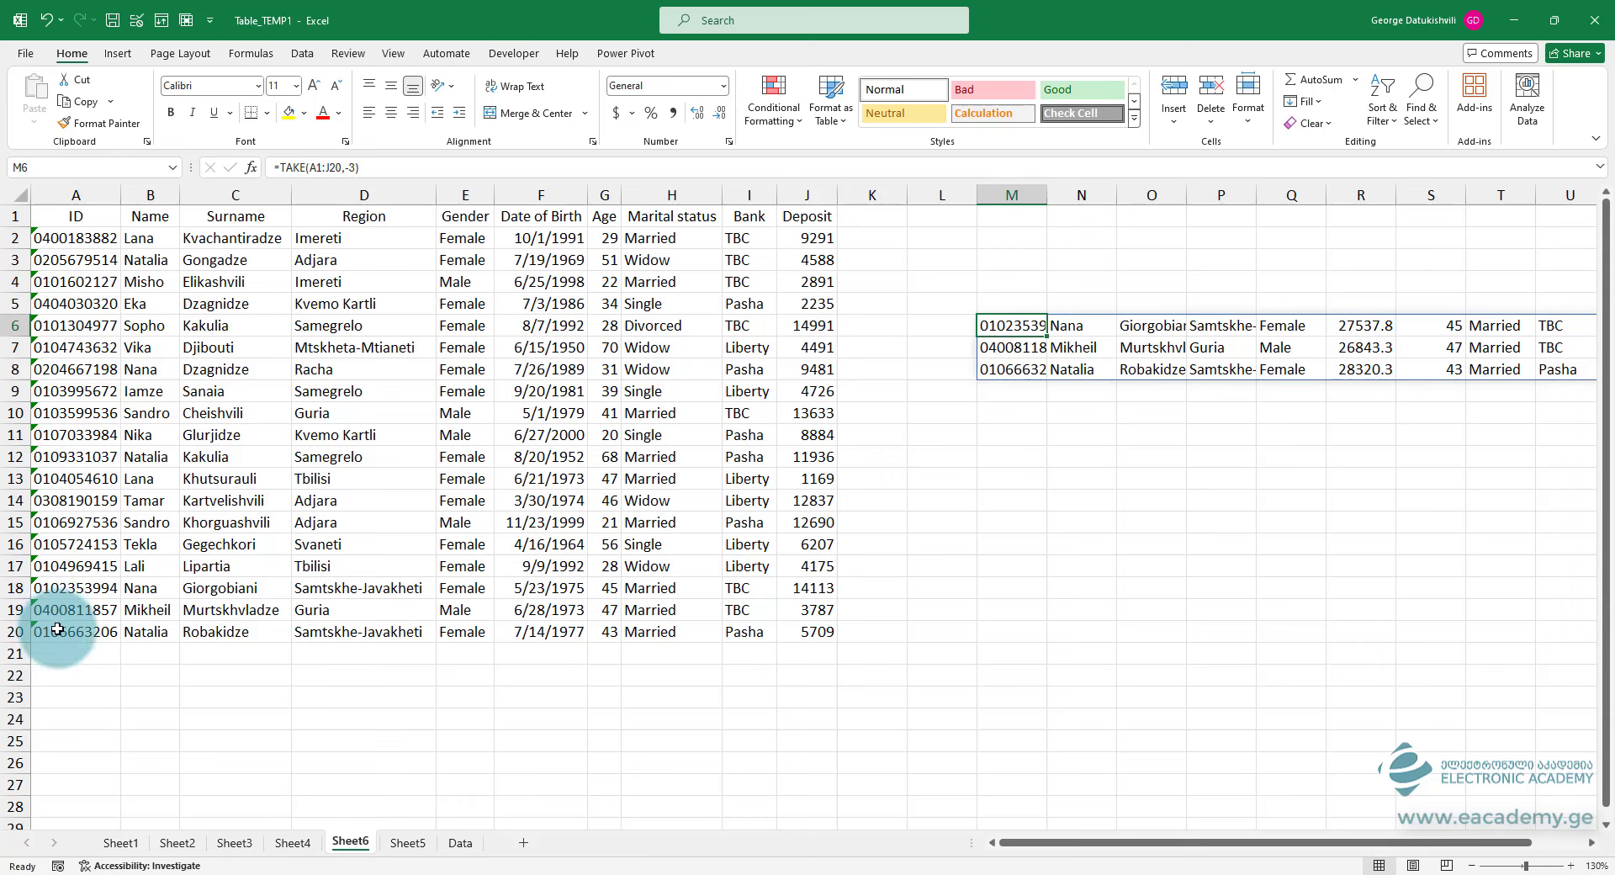
left_click_drag(59, 631, 771, 586)
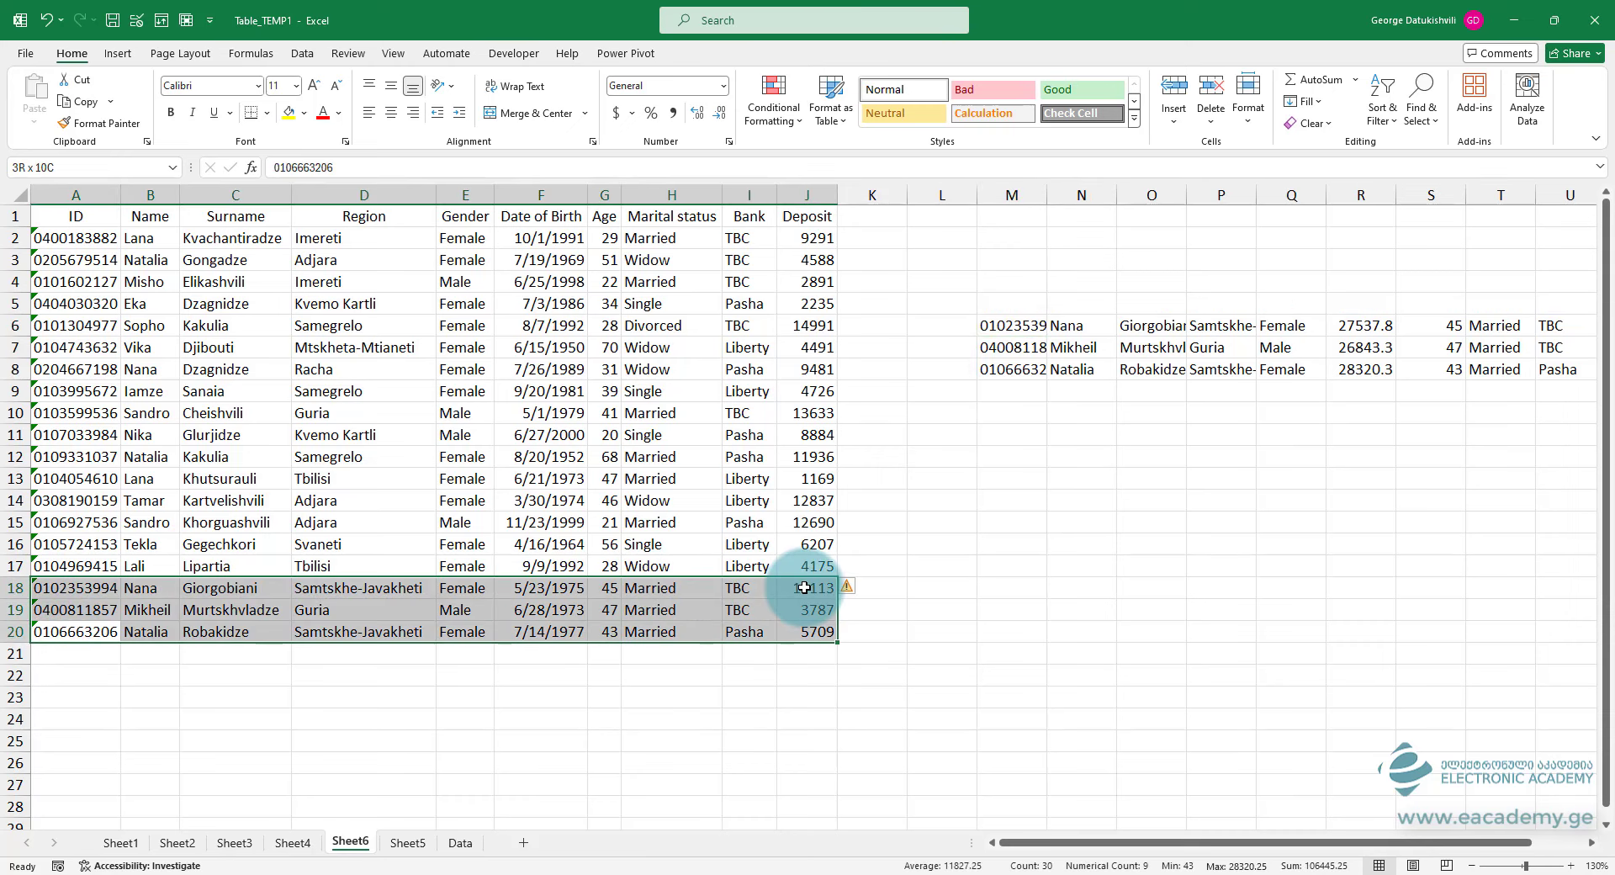
- Set the columns argument of the TAKE formula in M6 to 5 and highlight the matching source block A18:E20
left_click(1003, 326)
left_click(252, 169)
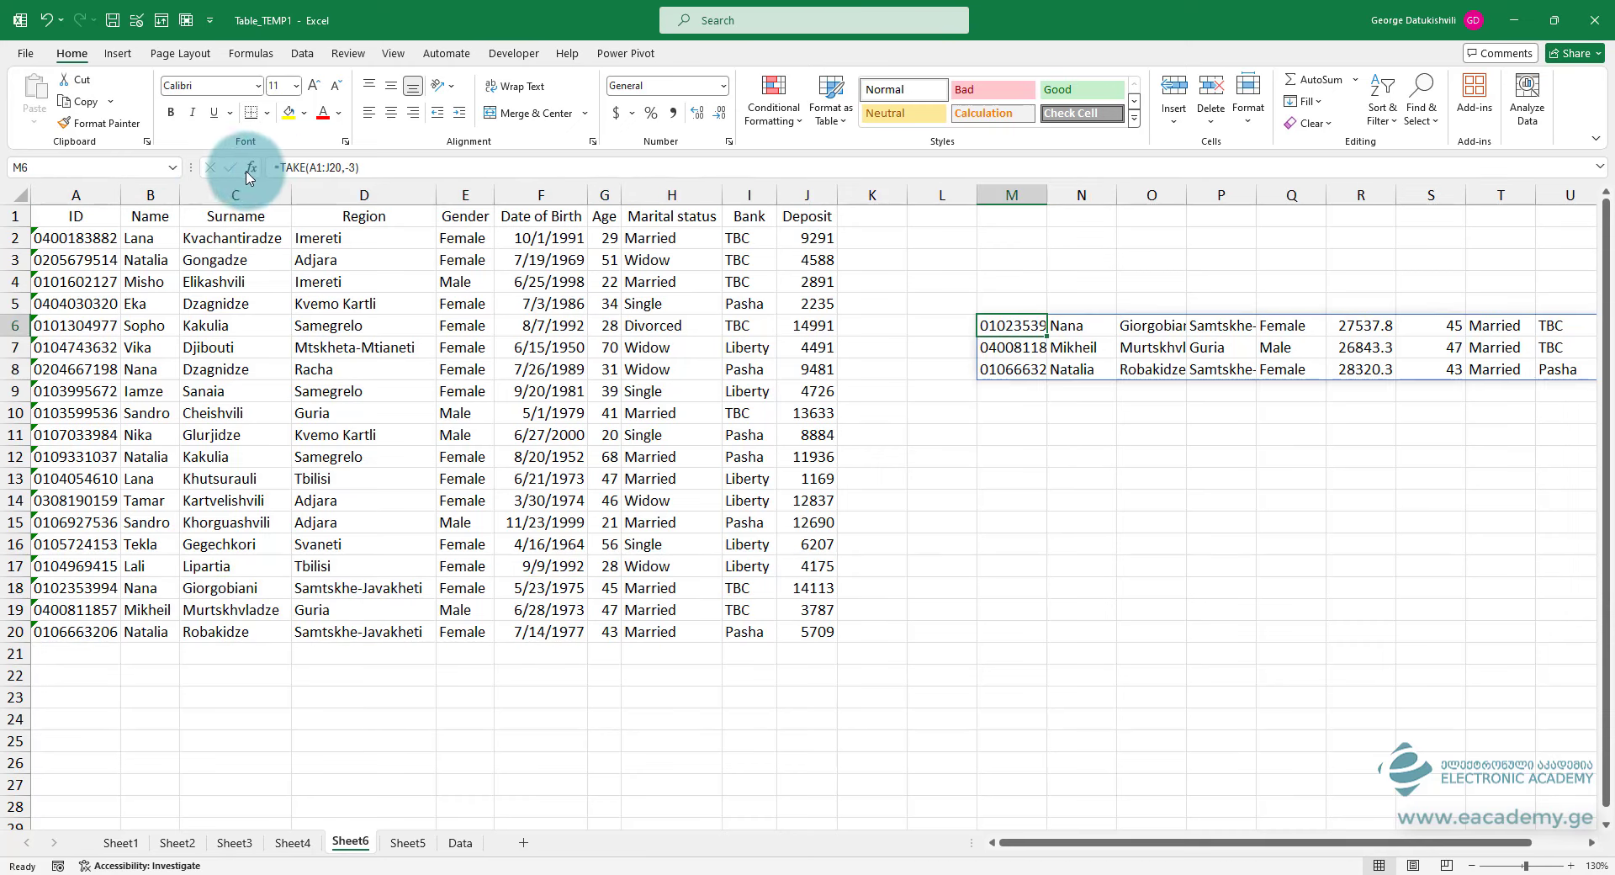
left_click(679, 354)
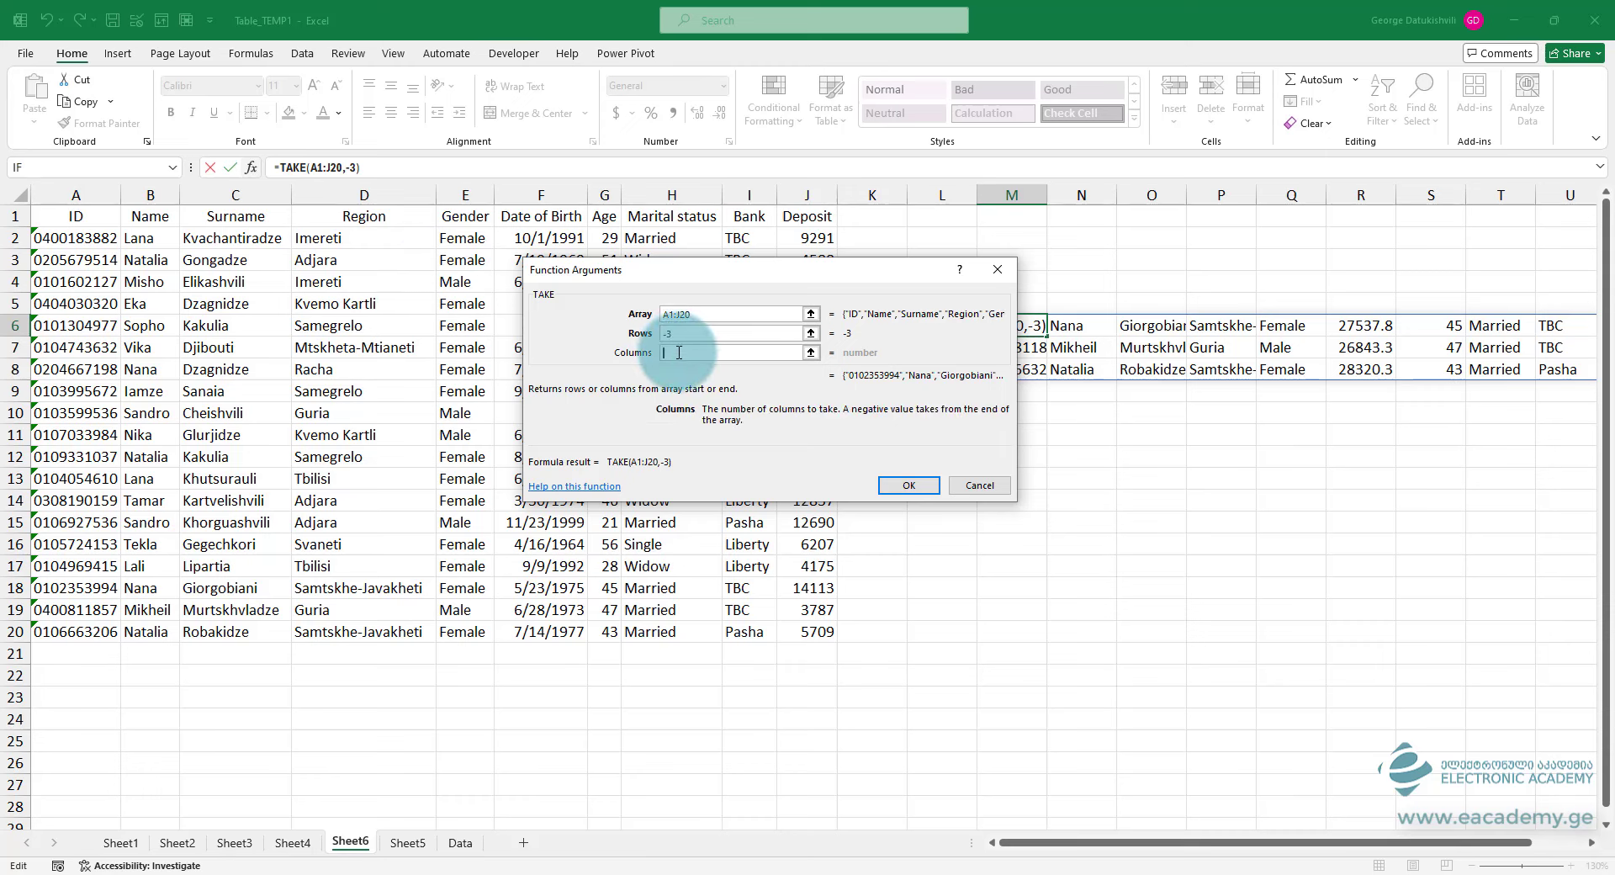
type("5")
key("Return")
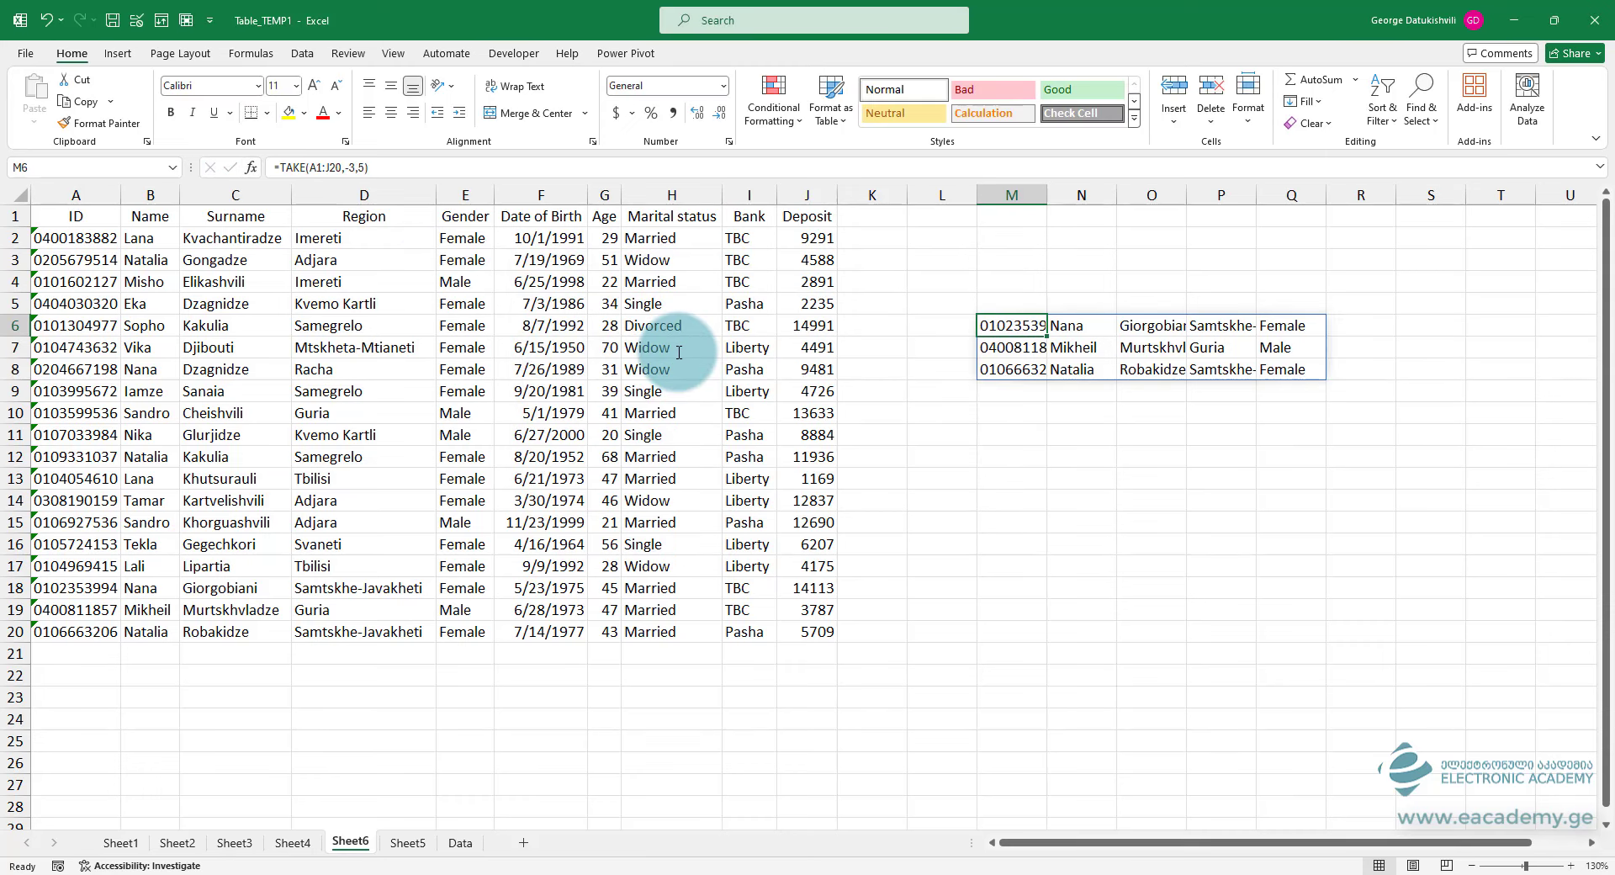
left_click_drag(68, 587, 466, 627)
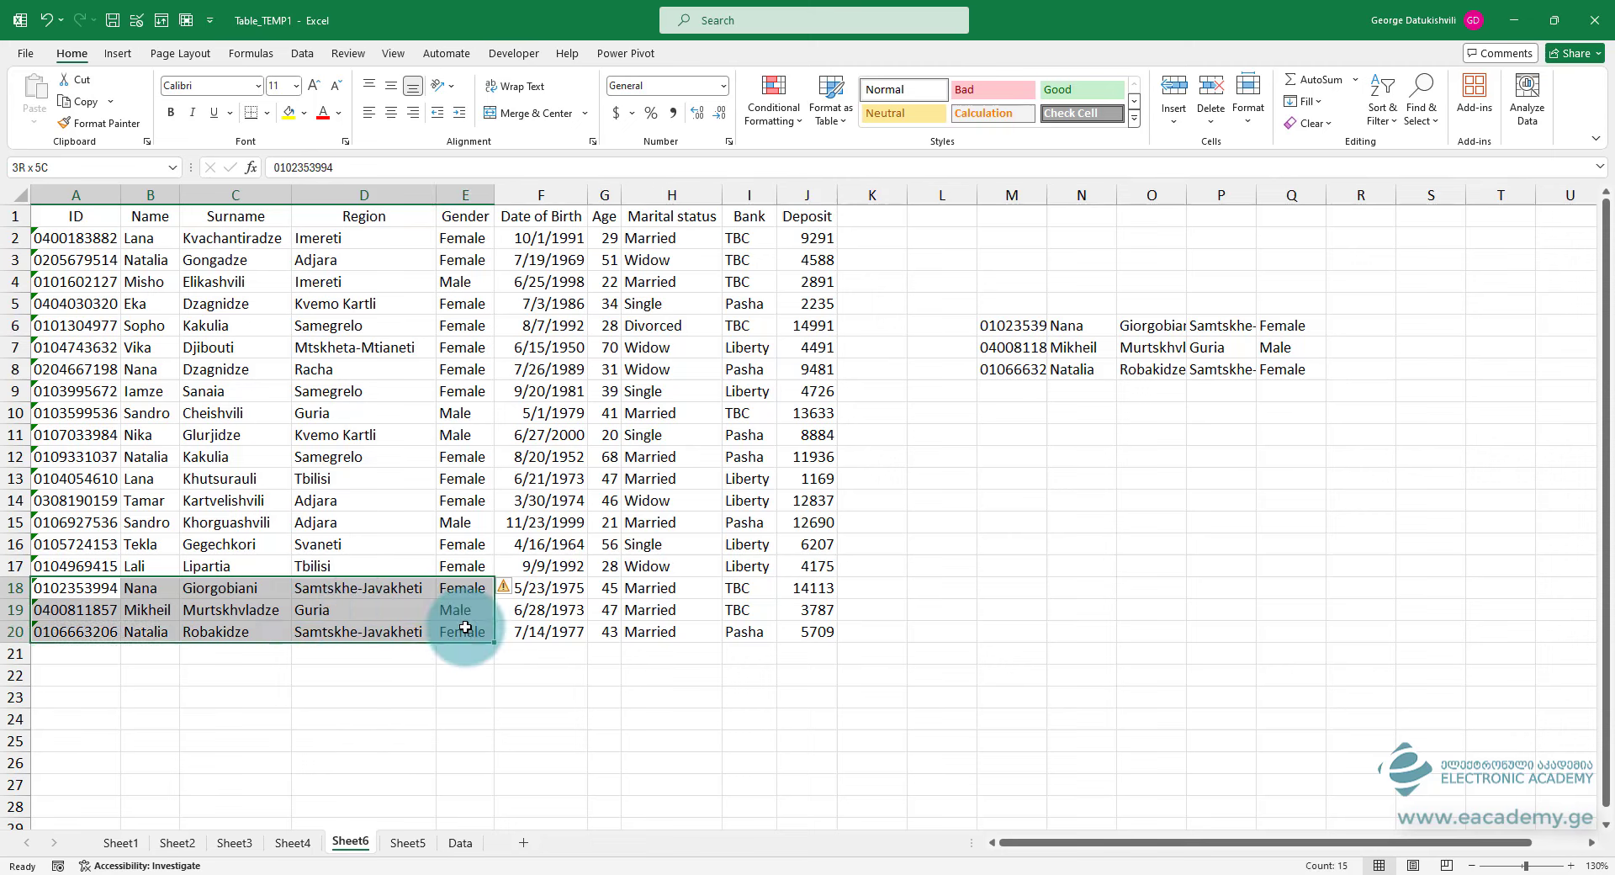
- Set the columns argument of the TAKE formula in M6 to -4 and highlight the matching source block G18:J20
left_click(985, 328)
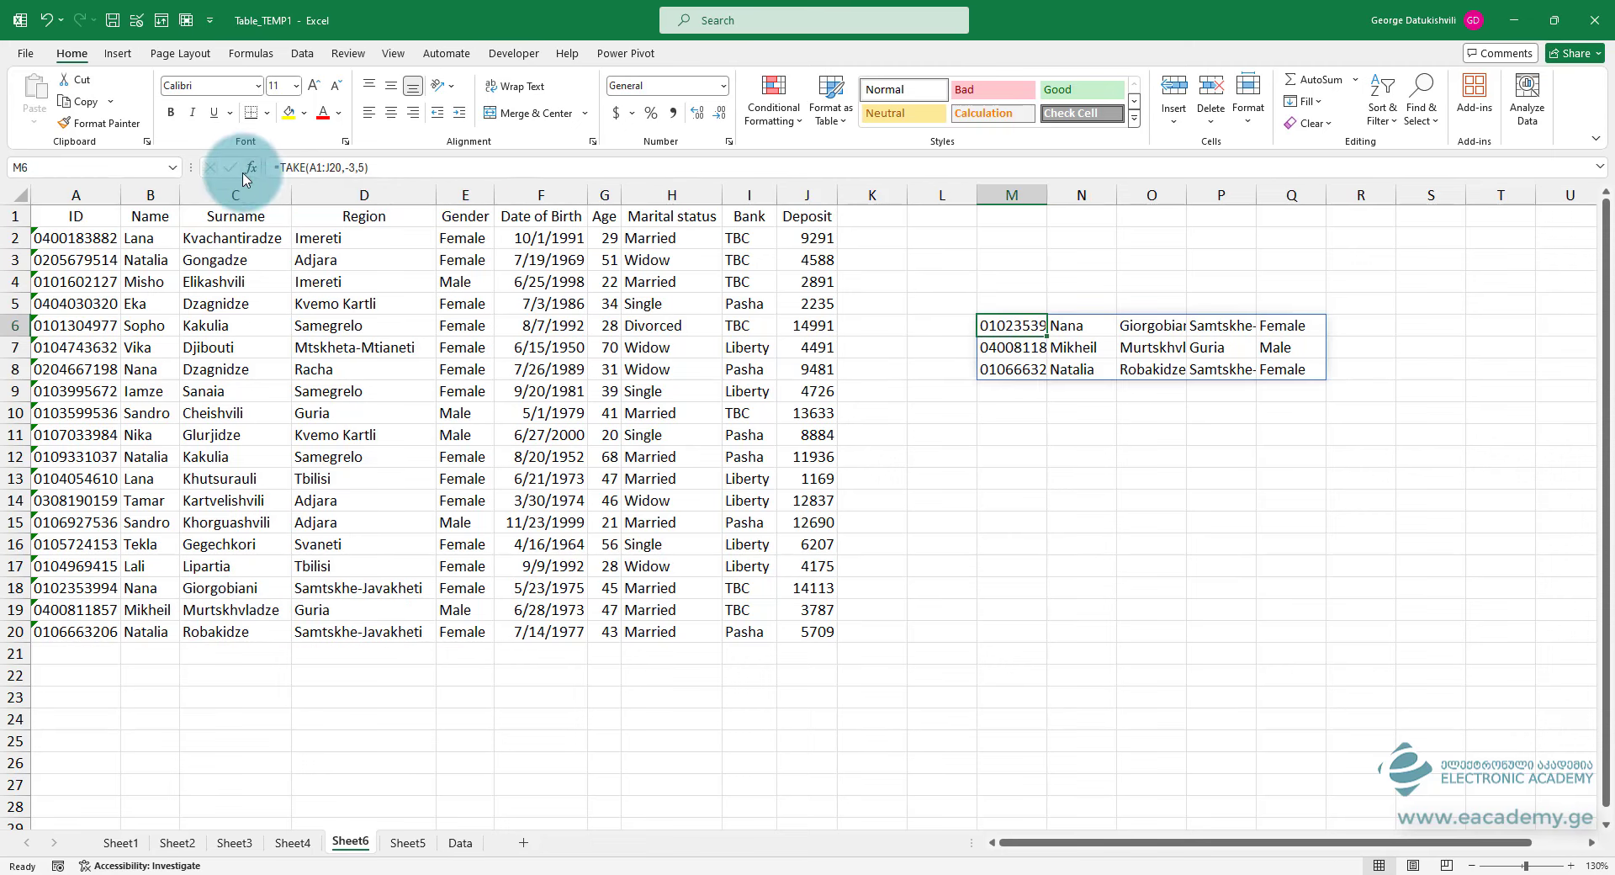
left_click(277, 168)
key("shift+F3")
left_click(673, 353)
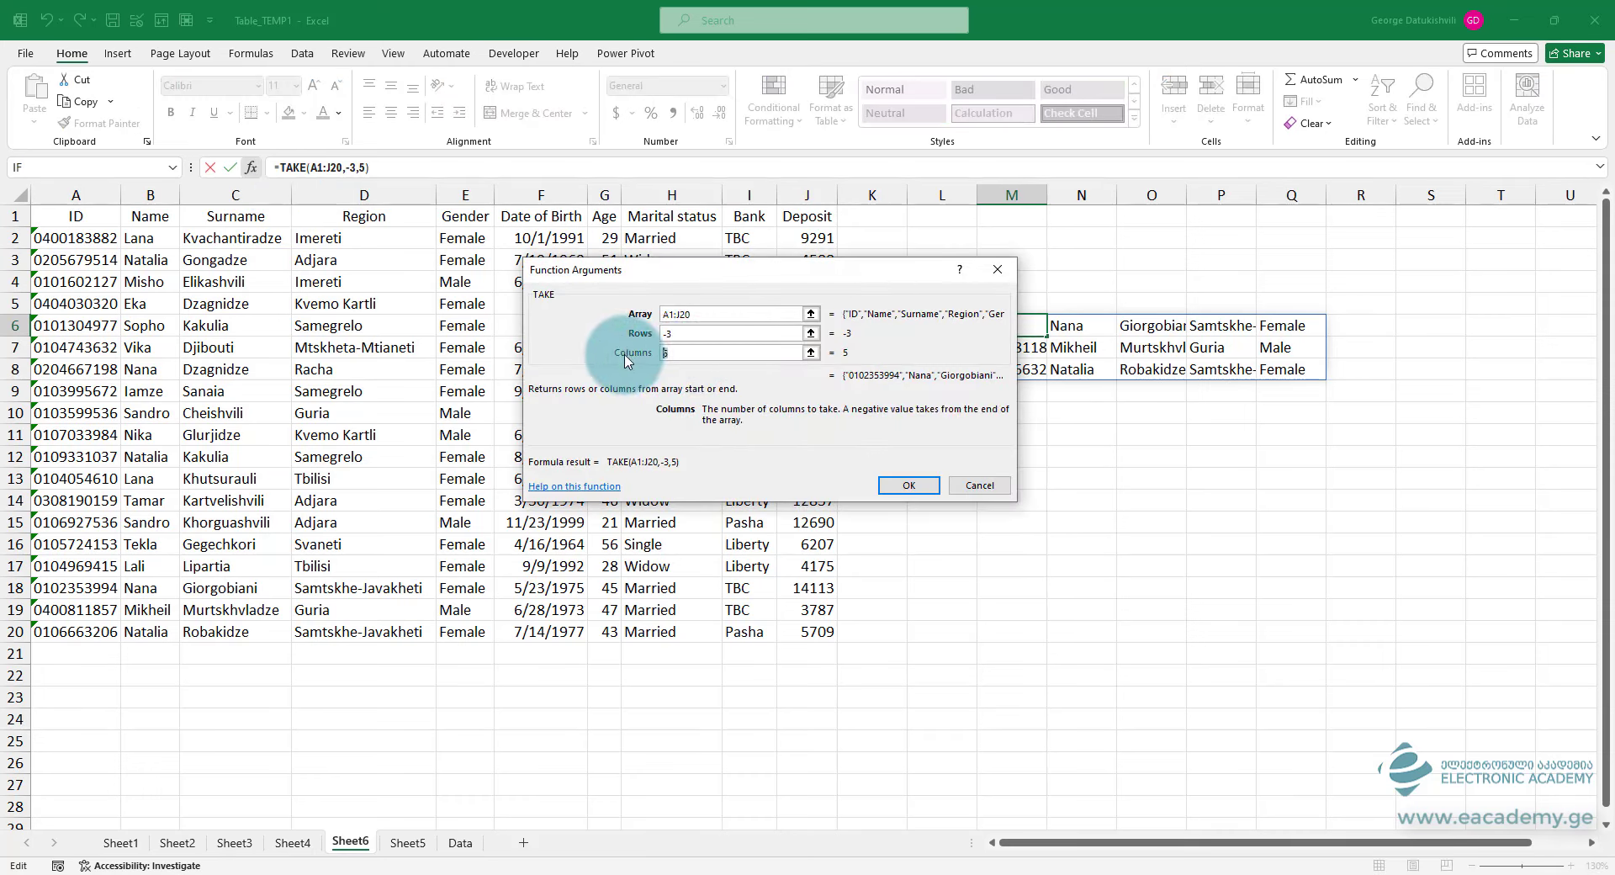
key("BackSpace")
type("-4")
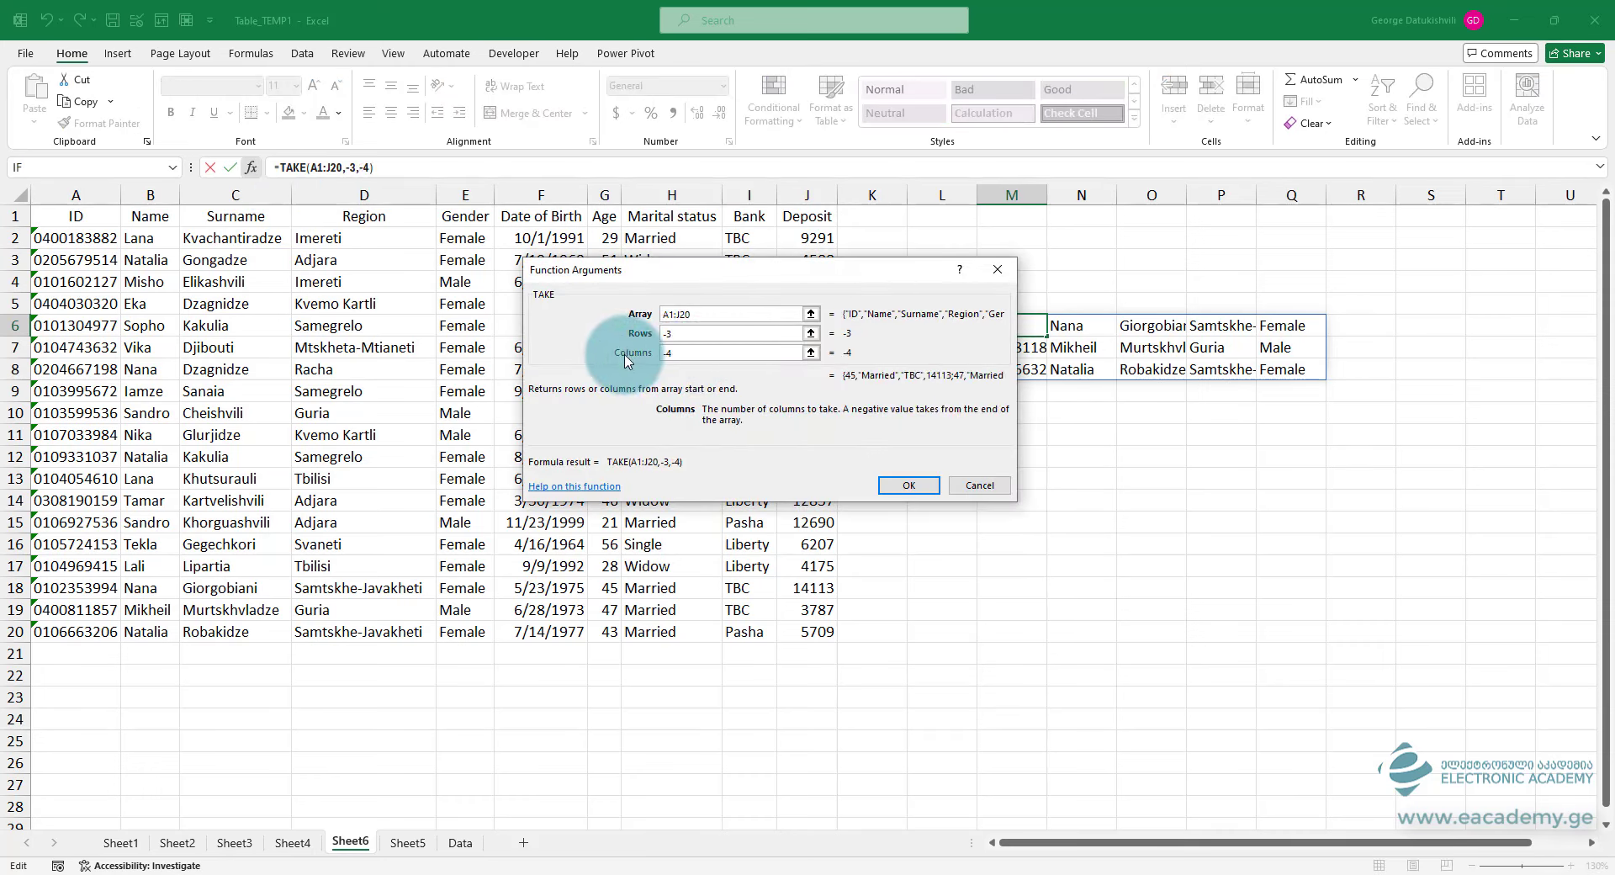
key("Return")
left_click(813, 589)
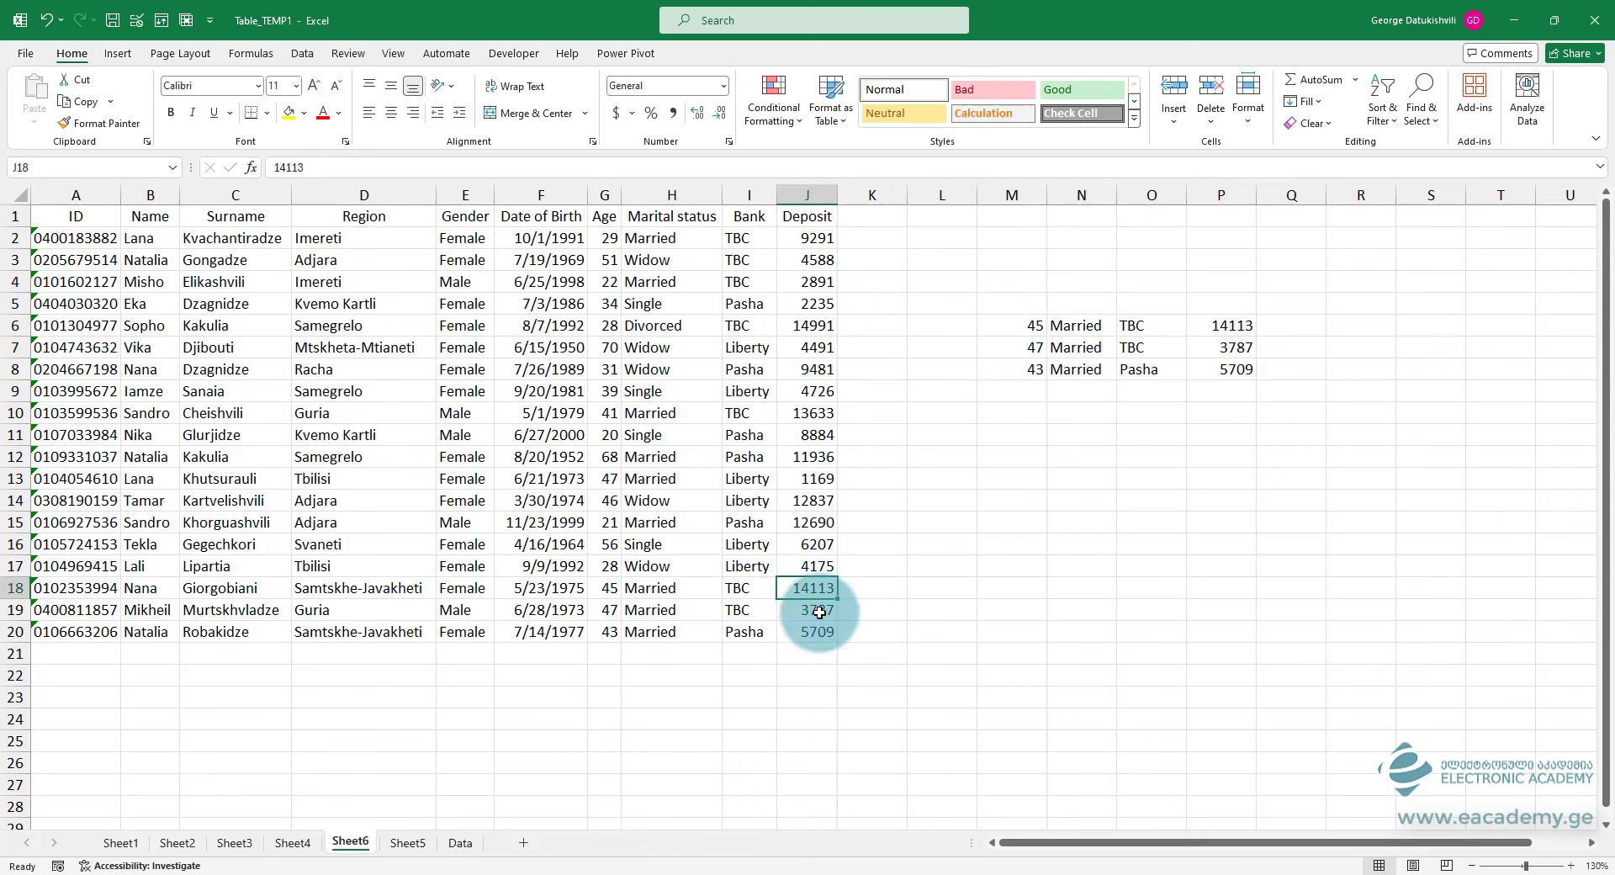
left_click_drag(819, 612, 600, 632)
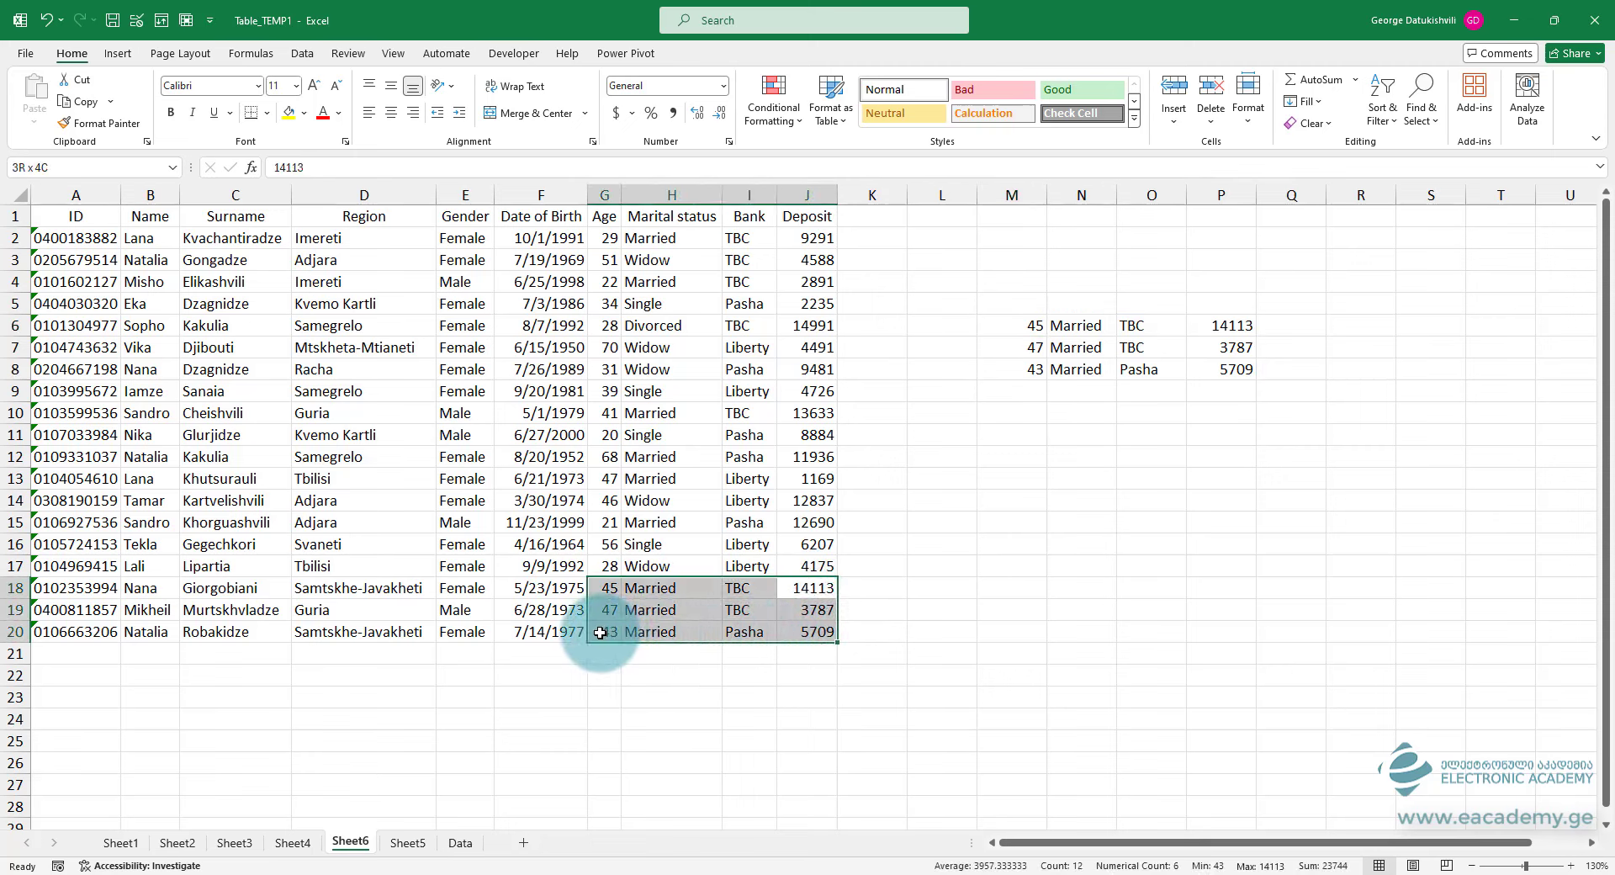
- Set the rows argument of the TAKE formula in M6 to 3 and highlight the matching source block G1:J3
left_click(984, 324)
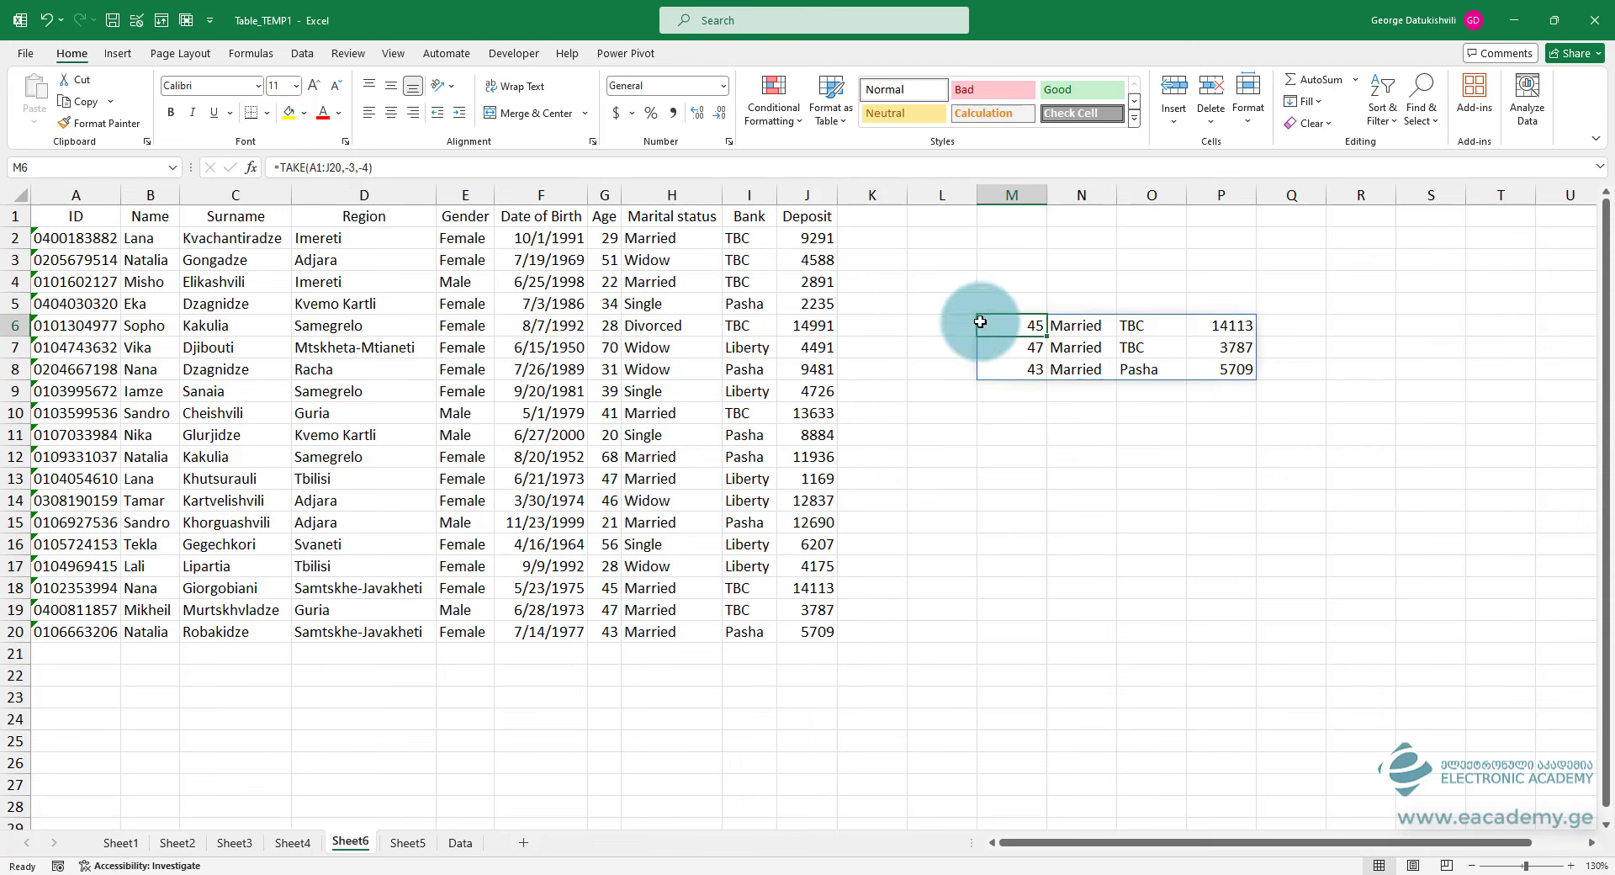
left_click(249, 174)
left_click(666, 333)
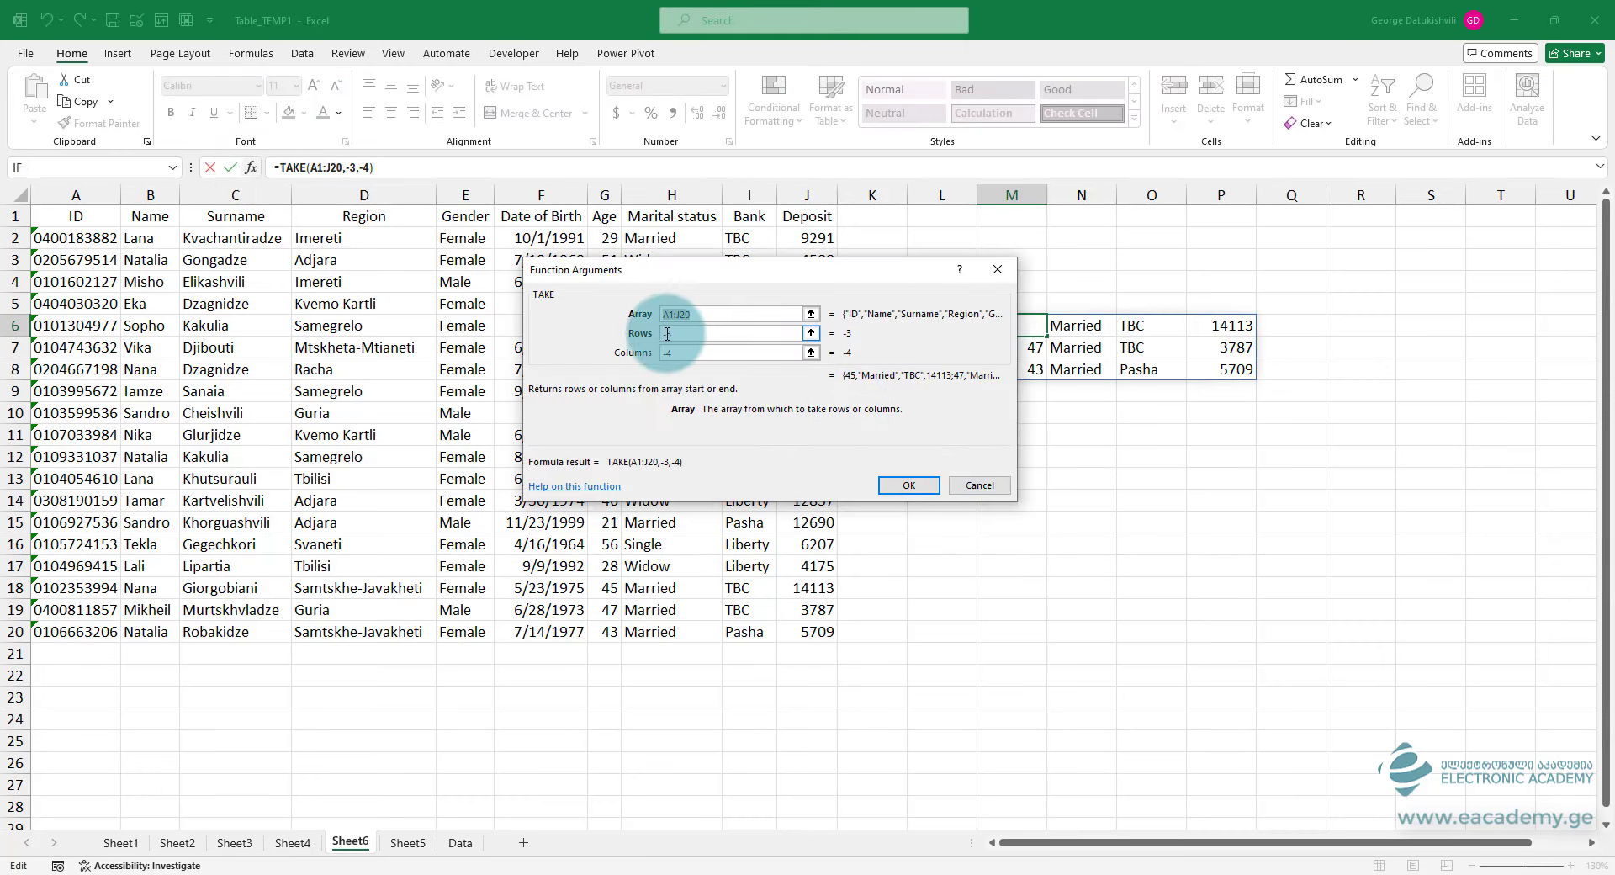
key("Delete")
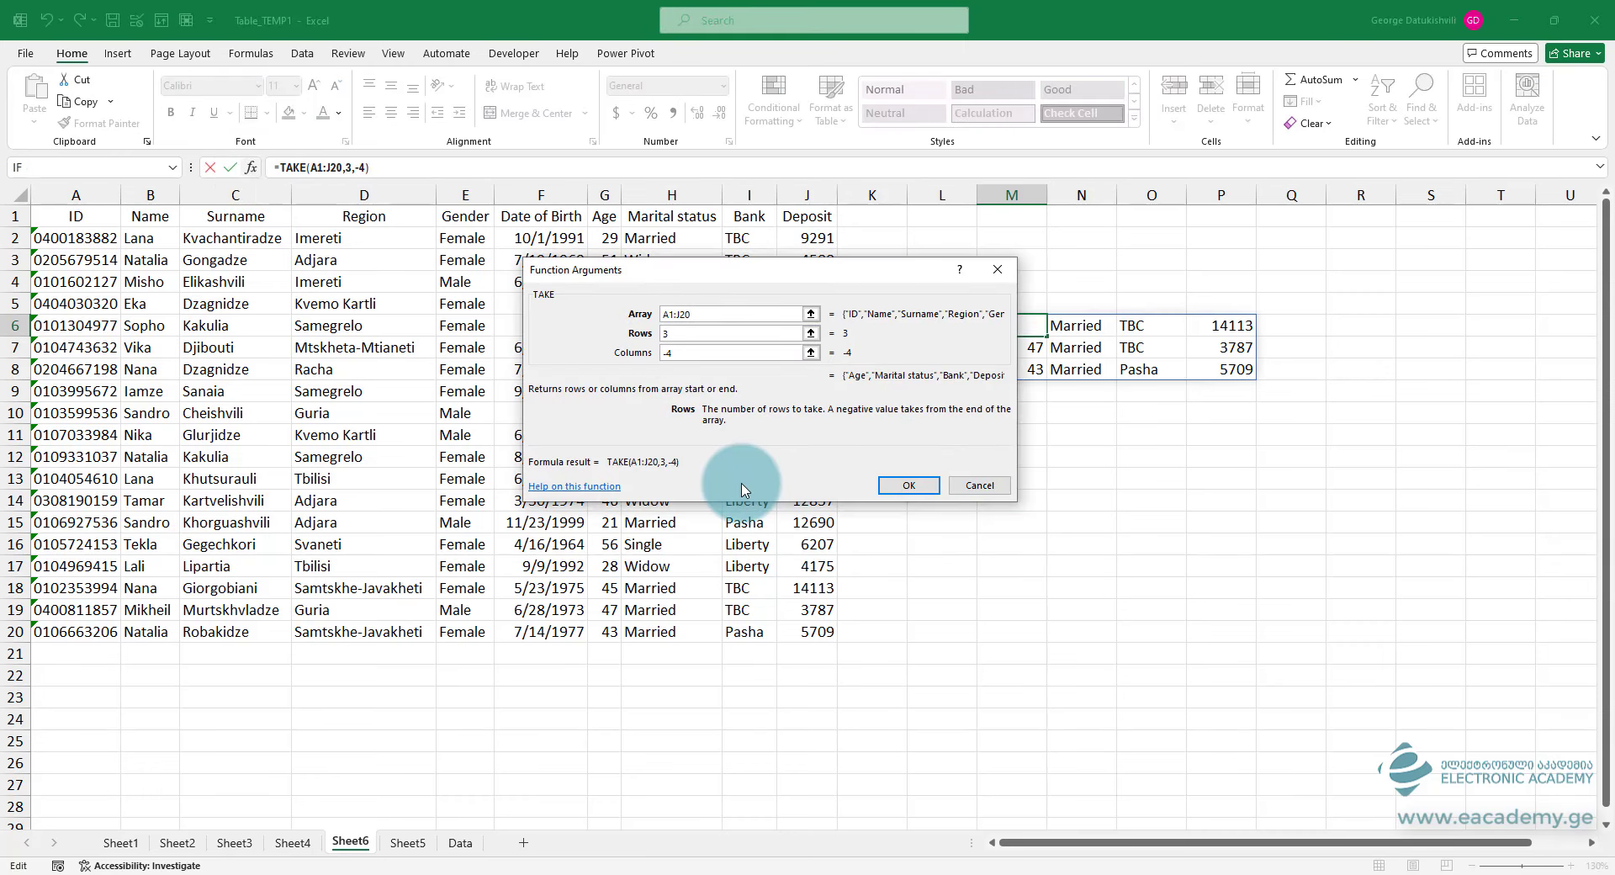
key("Return")
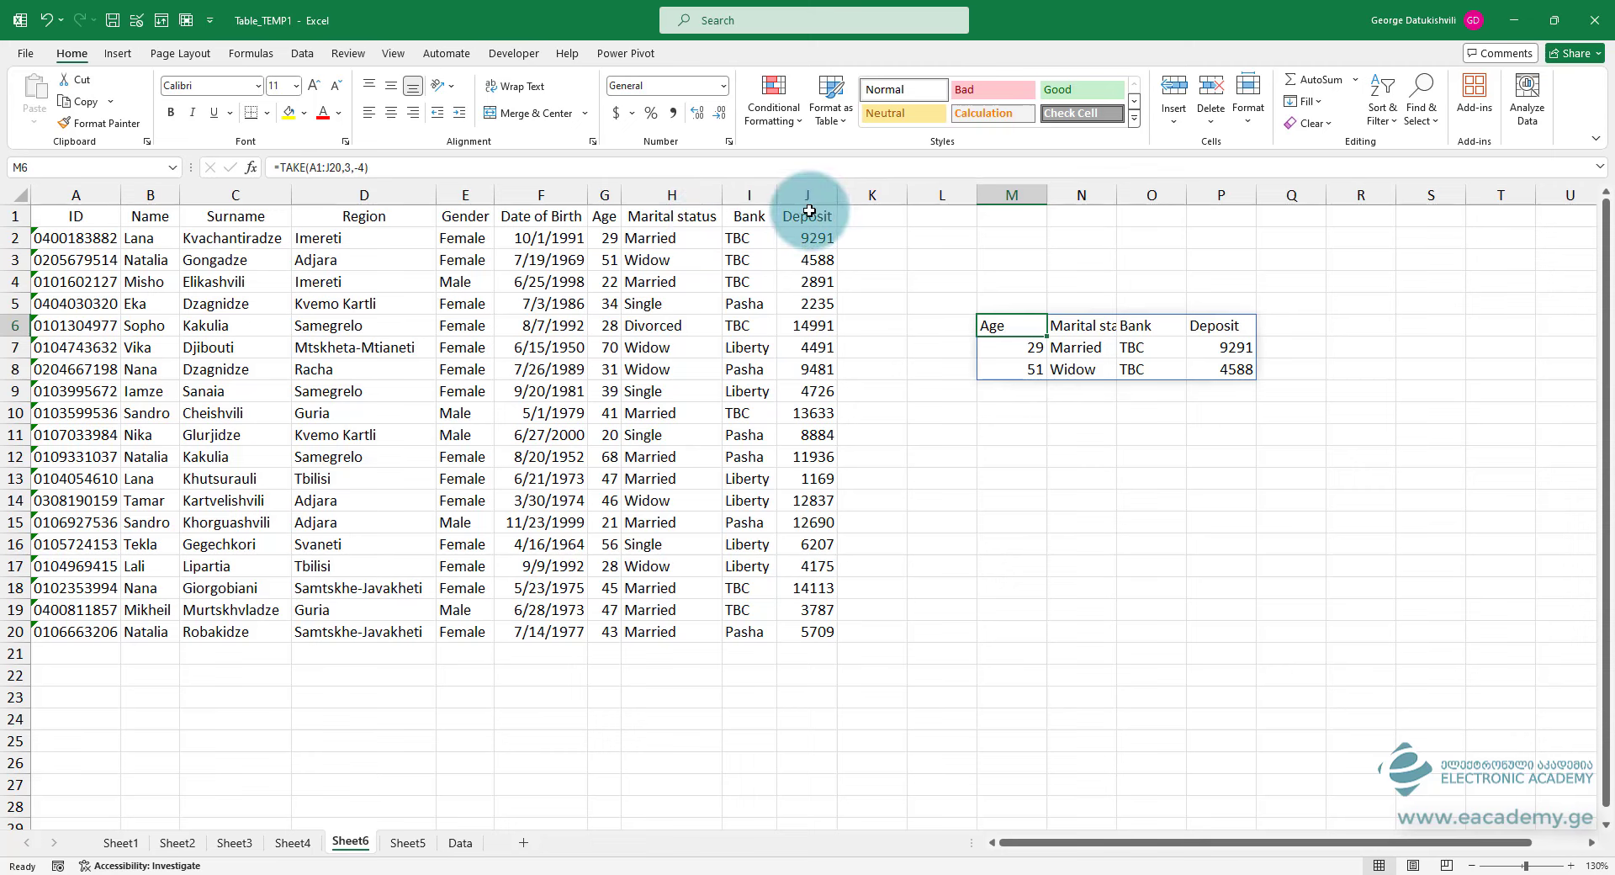
left_click_drag(809, 211, 602, 267)
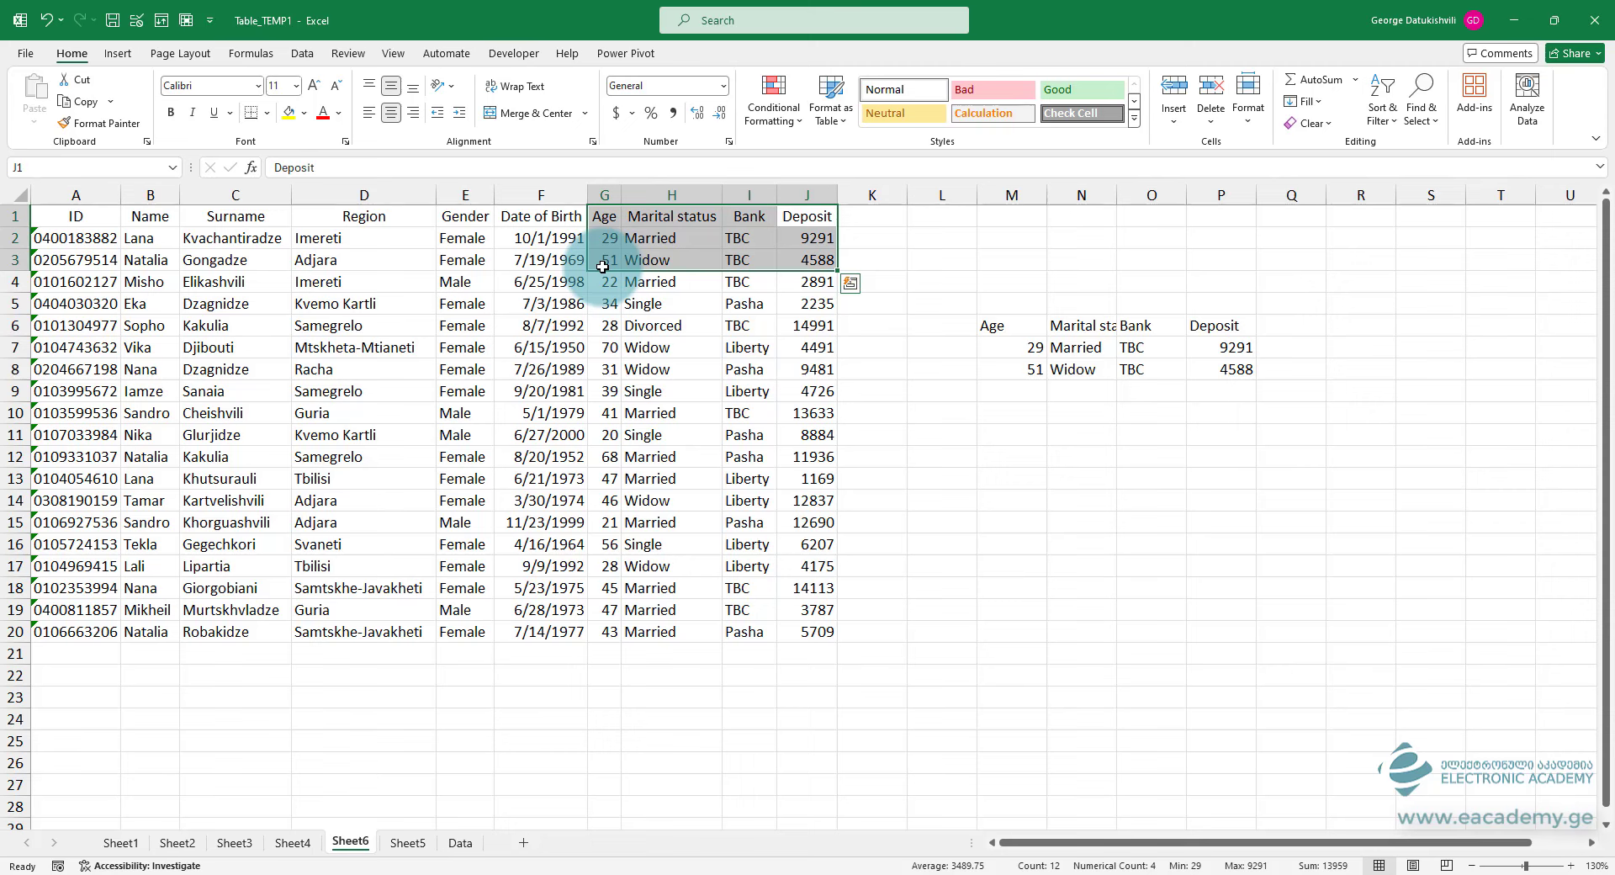
left_click(959, 434)
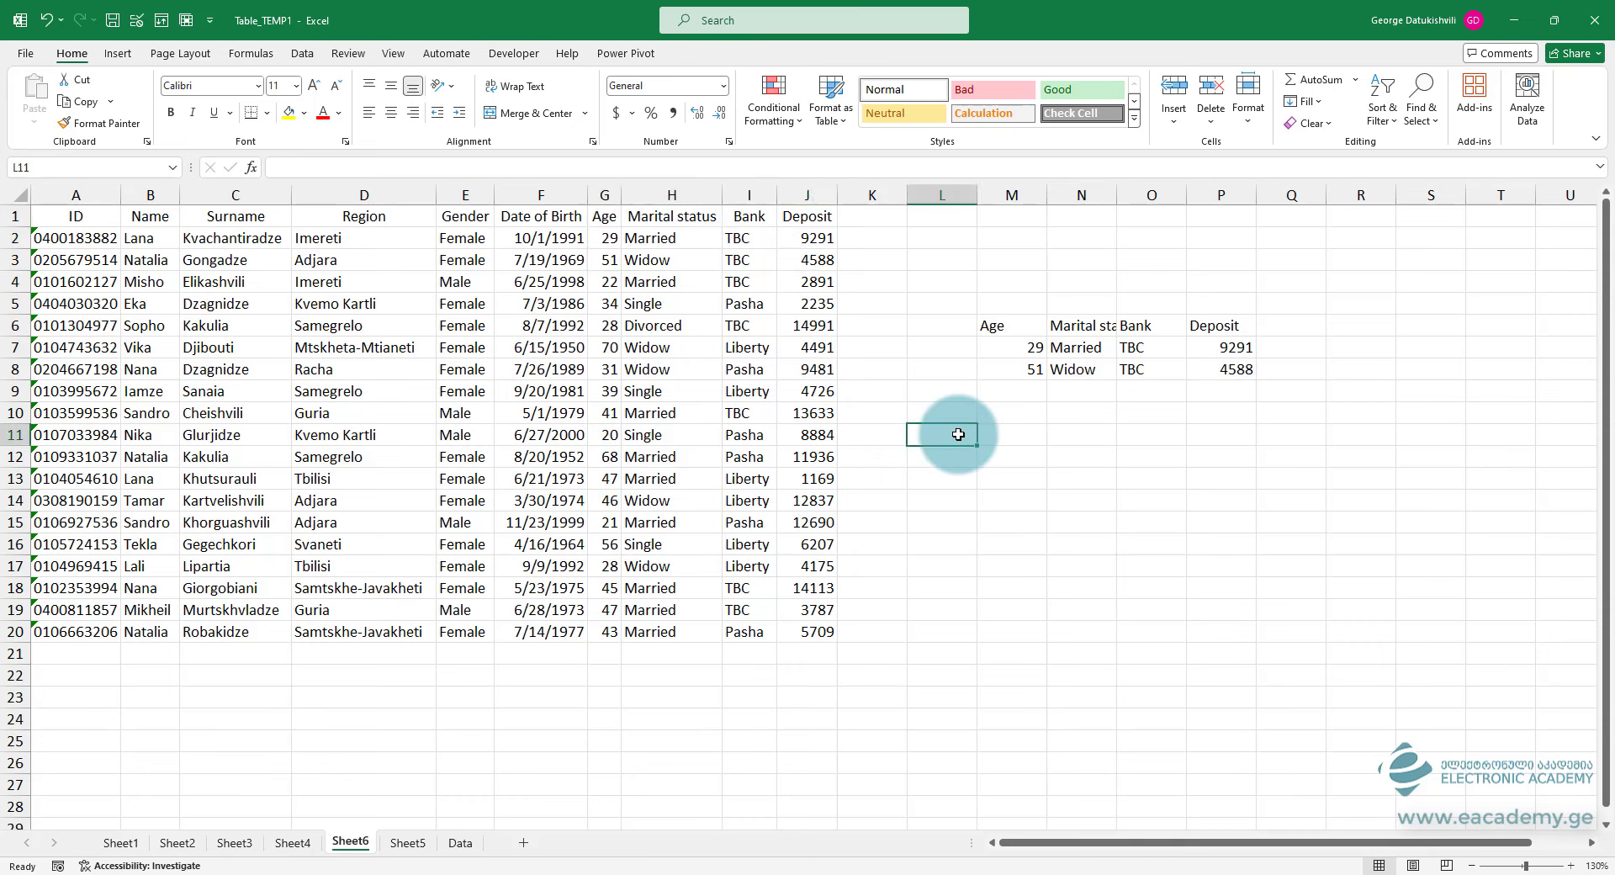
type("=TAKE(")
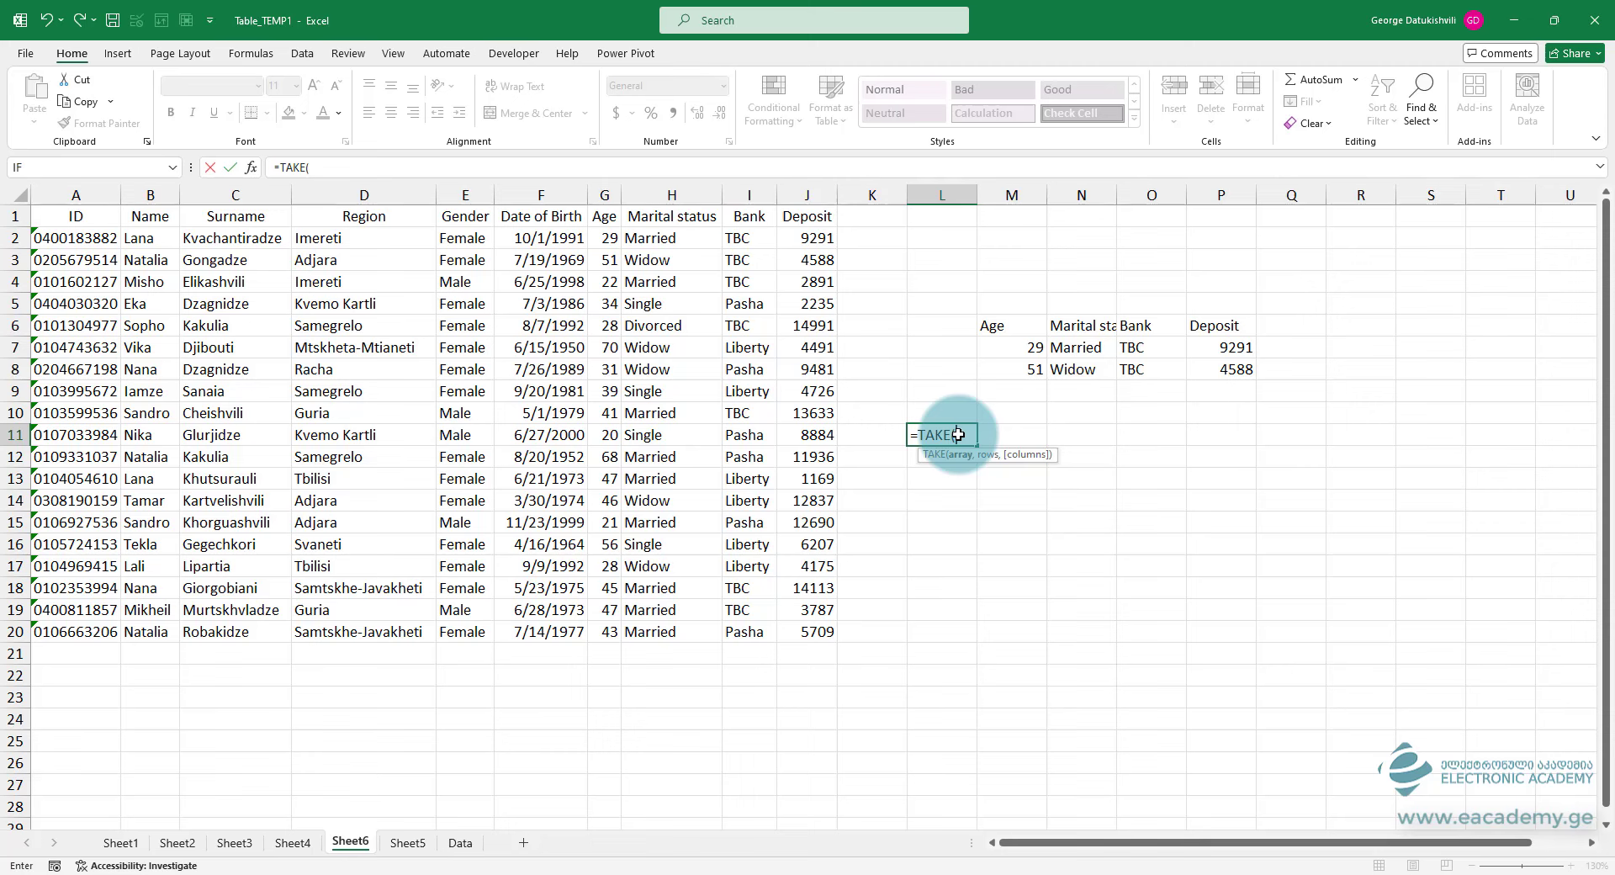
key("Escape")
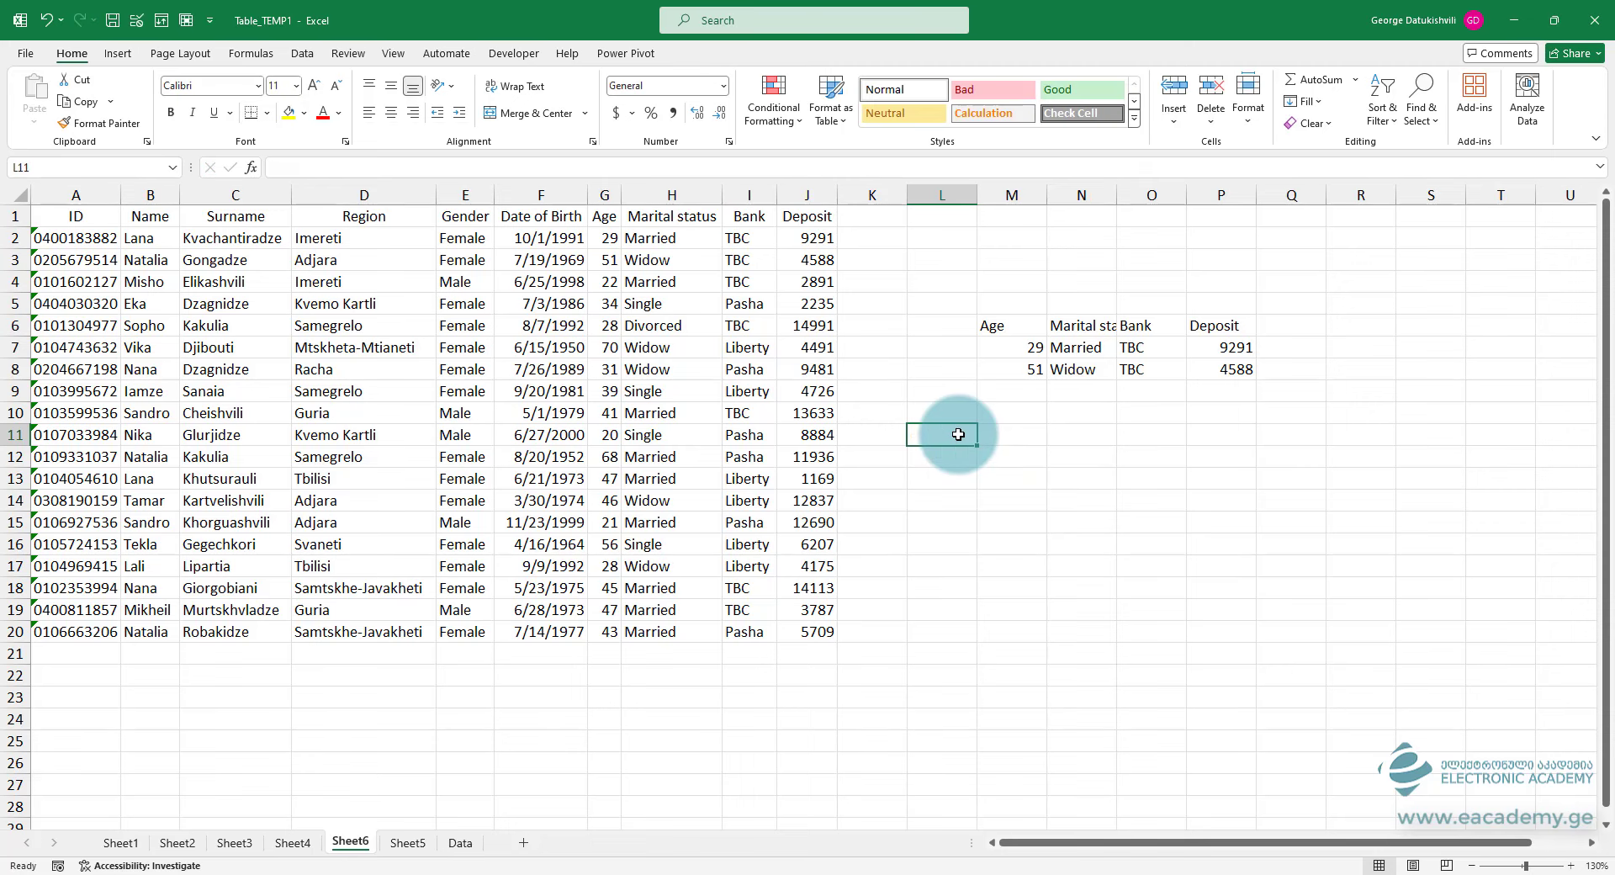